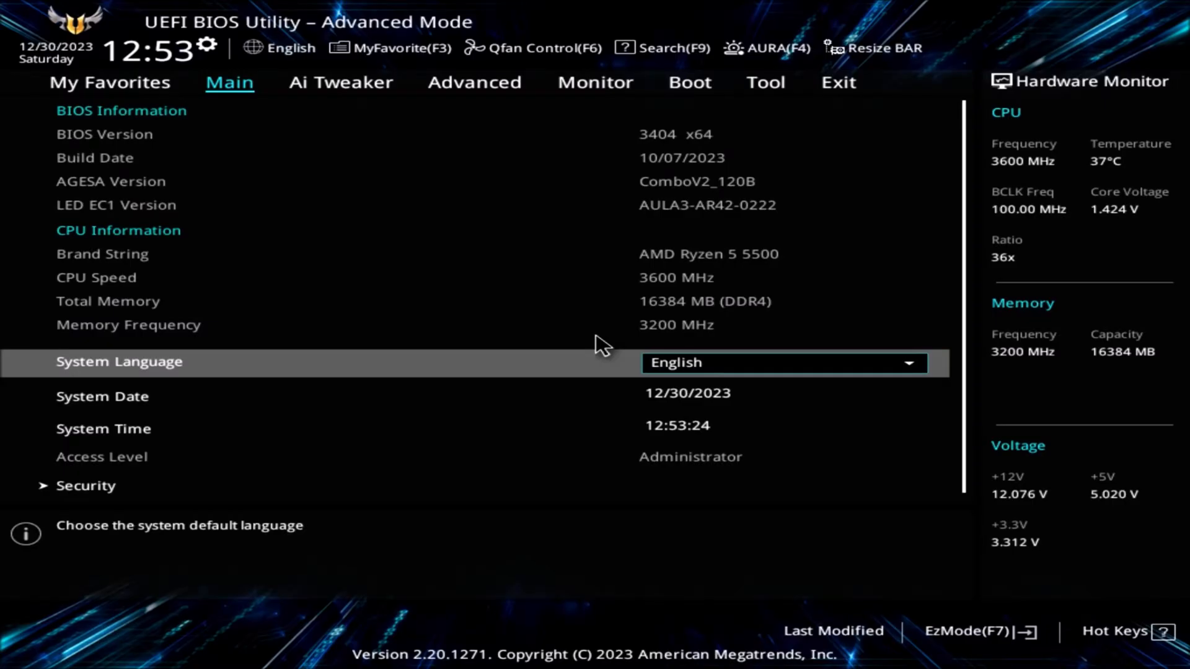
- Open the Ai Tweaker settings and review the overclocking options from Ai Overclock Tuner through Performance Bias
{"action": "key", "text": "Right"}
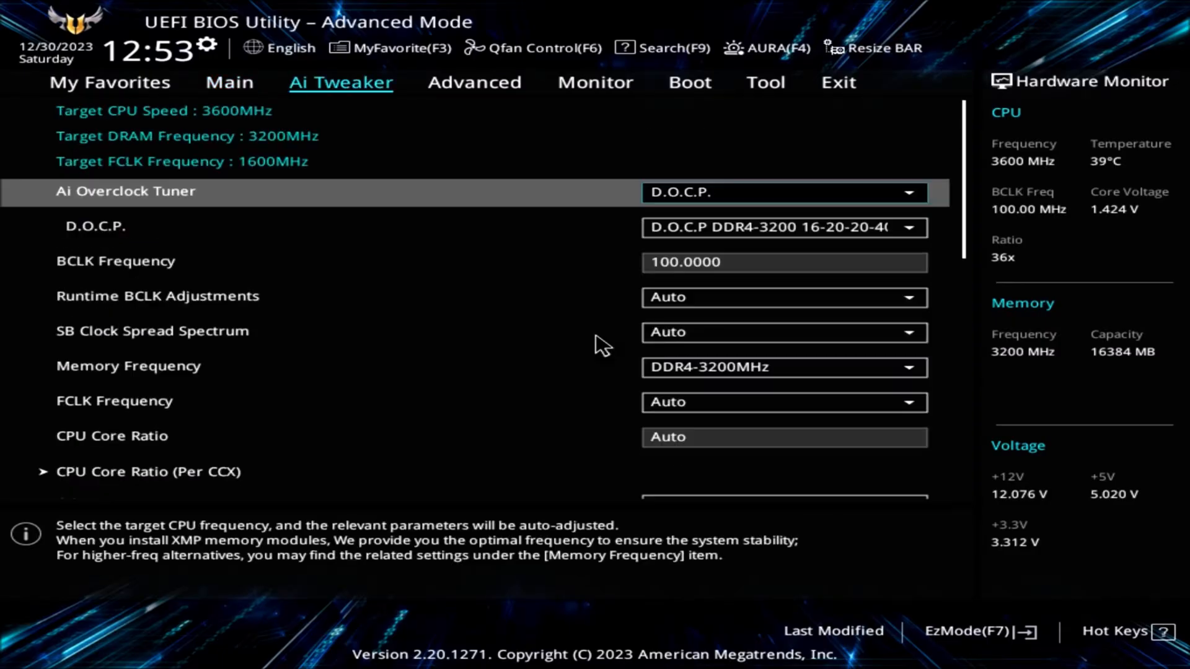
{"action": "key", "text": "Down"}
{"action": "key", "text": "Down"}
{"action": "key", "text": "Down"}
{"action": "key", "text": "Down"}
{"action": "key", "text": "Down"}
{"action": "key", "text": "Down"}
{"action": "key", "text": "Down"}
{"action": "key", "text": "Down"}
{"action": "key", "text": "Down"}
{"action": "key", "text": "Down"}
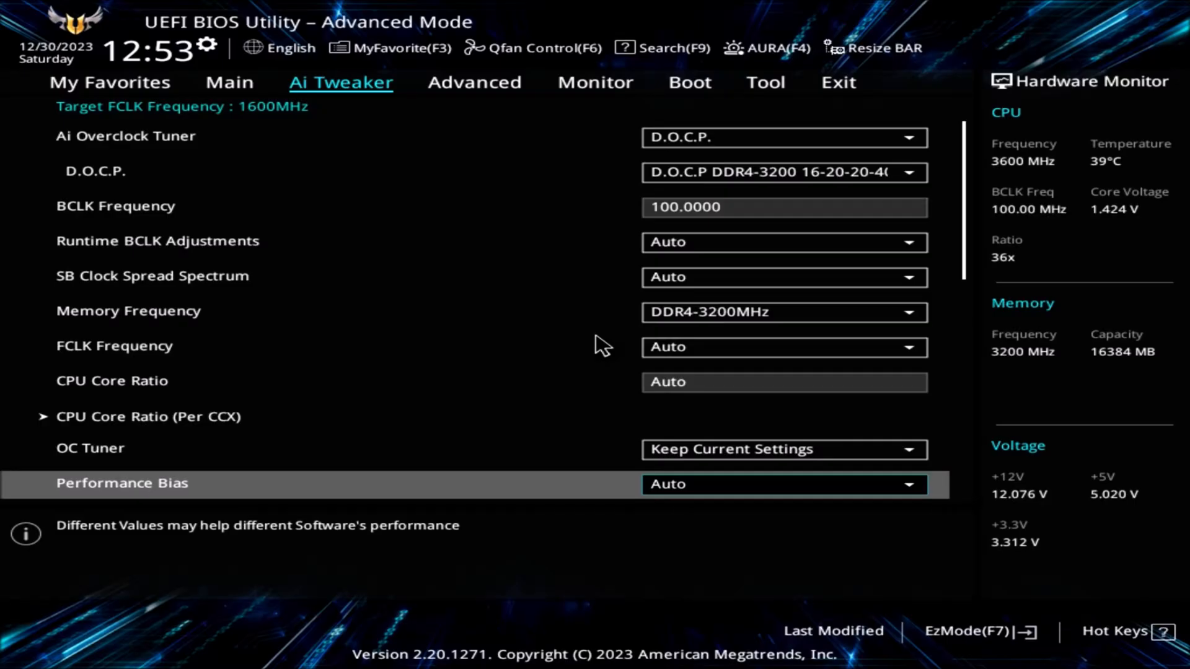
- Examine the D.O.C.P. profile, BCLK, memory frequency and FCLK frequency settings
{"action": "key", "text": "Up"}
{"action": "key", "text": "Up"}
{"action": "key", "text": "Up"}
{"action": "key", "text": "Up"}
{"action": "key", "text": "Up"}
{"action": "key", "text": "Up"}
{"action": "key", "text": "Up"}
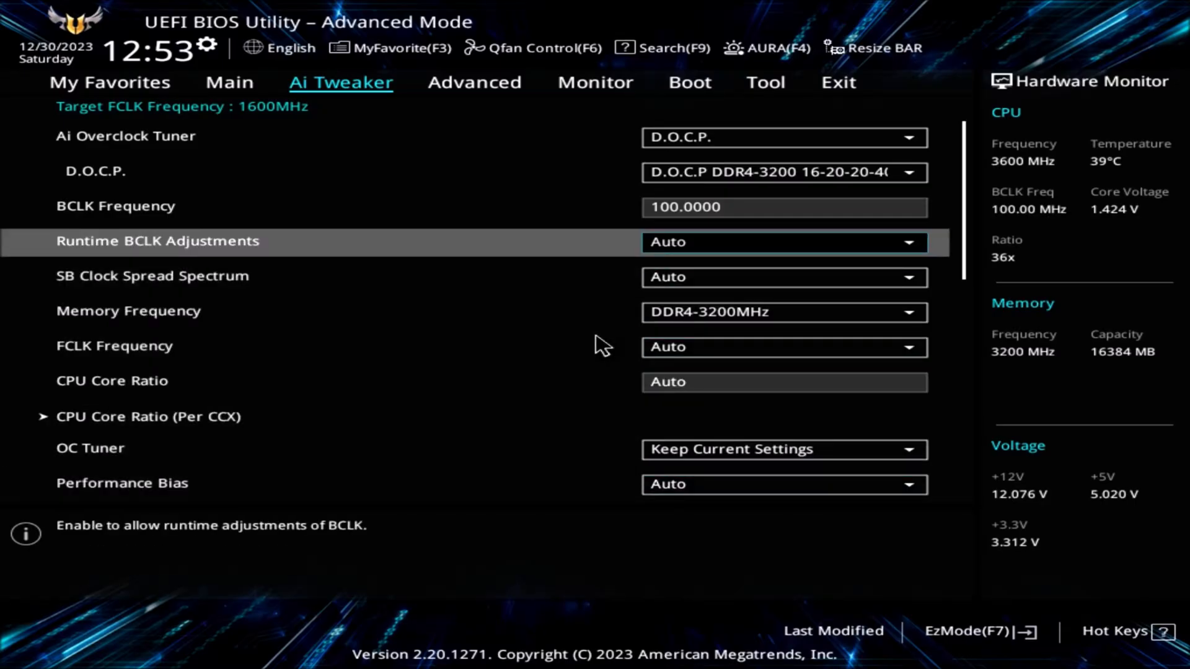
{"action": "key", "text": "Down"}
{"action": "key", "text": "Down"}
{"action": "key", "text": "Up"}
{"action": "key", "text": "Up"}
{"action": "key", "text": "Up"}
{"action": "key", "text": "Up"}
{"action": "key", "text": "Down"}
{"action": "key", "text": "Down"}
{"action": "key", "text": "Down"}
{"action": "key", "text": "Down"}
{"action": "key", "text": "Down"}
{"action": "key", "text": "Down"}
{"action": "key", "text": "Down"}
{"action": "key", "text": "Down"}
{"action": "key", "text": "Down"}
{"action": "key", "text": "Down"}
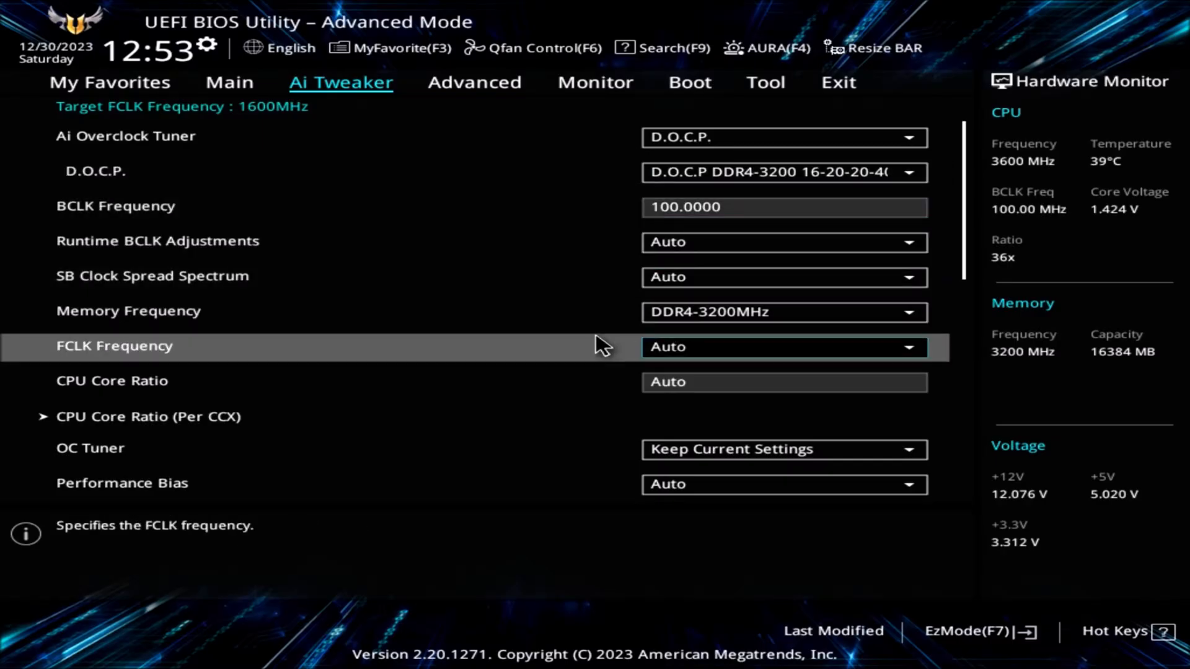
- Examine the DRAM Voltage setting, then go back over the list up to Ai Overclock Tuner
{"action": "key", "text": "Down"}
{"action": "key", "text": "Down"}
{"action": "key", "text": "Down"}
{"action": "key", "text": "Down"}
{"action": "key", "text": "Down"}
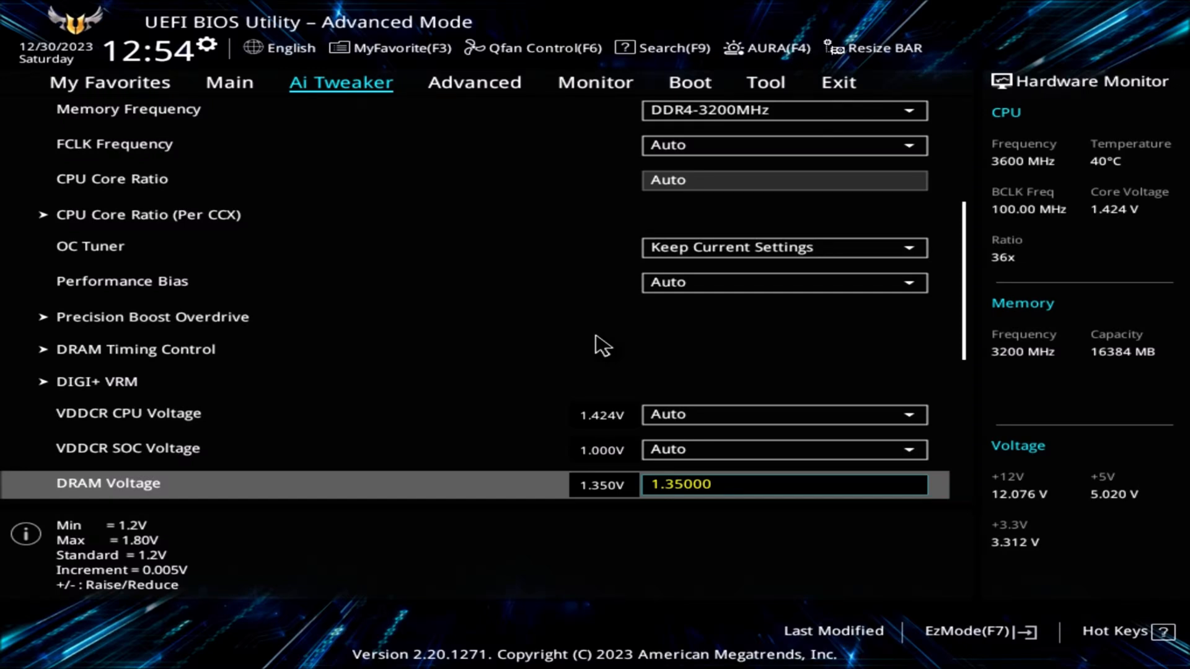
{"action": "key", "text": "Up"}
{"action": "key", "text": "Up"}
{"action": "key", "text": "Up"}
{"action": "key", "text": "Up"}
{"action": "key", "text": "Up"}
{"action": "key", "text": "Up"}
{"action": "key", "text": "Up"}
{"action": "key", "text": "Up"}
{"action": "key", "text": "Up"}
{"action": "key", "text": "Up"}
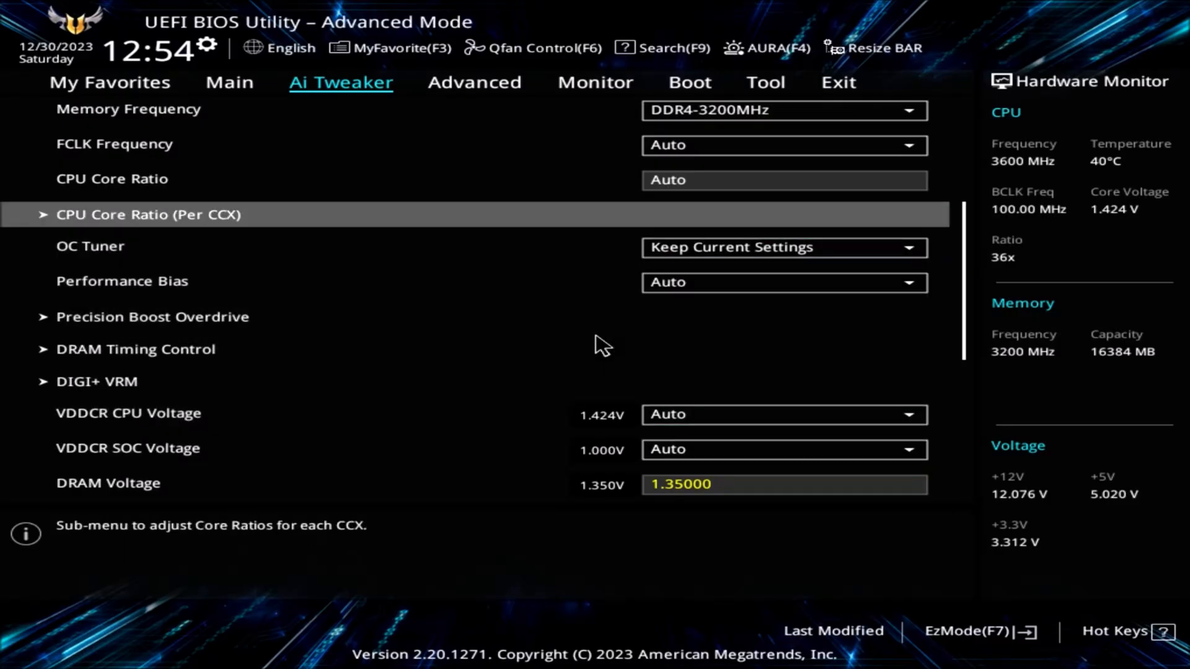
{"action": "key", "text": "Up"}
{"action": "key", "text": "Up"}
{"action": "key", "text": "Up"}
{"action": "key", "text": "Up"}
{"action": "key", "text": "Up"}
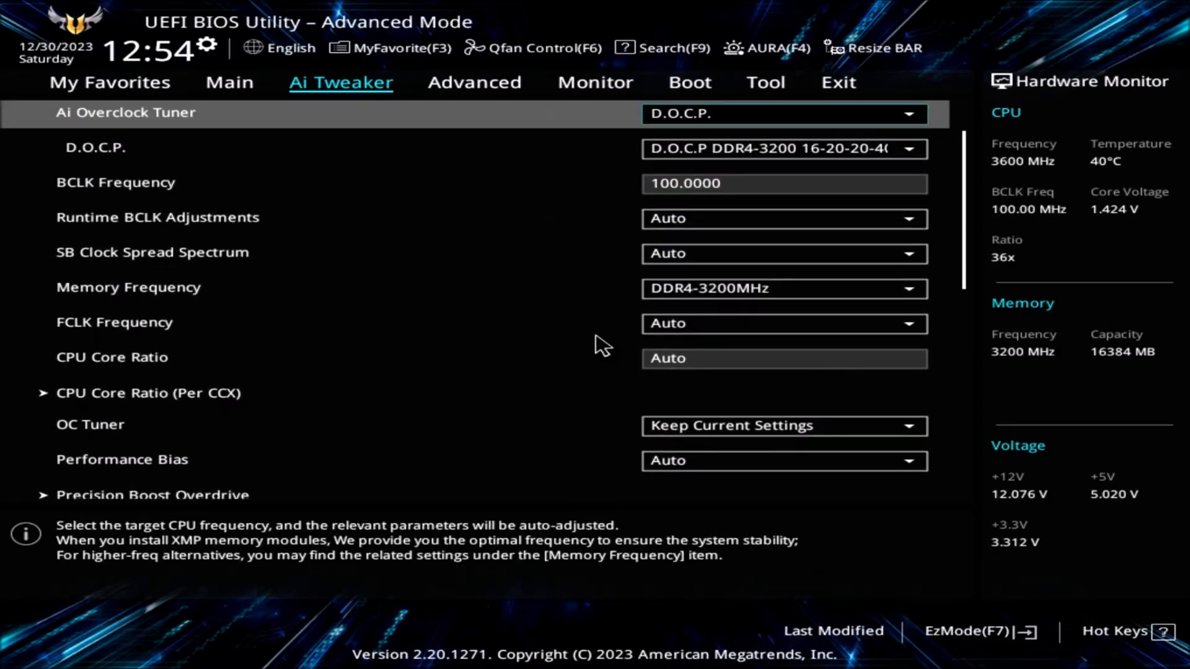
- Raise the DRAM Voltage above 1.35 V in 0.005 V increments
{"action": "key", "text": "Down"}
{"action": "key", "text": "Down"}
{"action": "key", "text": "Down"}
{"action": "key", "text": "Down"}
{"action": "key", "text": "Down"}
{"action": "key", "text": "Down"}
{"action": "key", "text": "Down"}
{"action": "key", "text": "Down"}
{"action": "key", "text": "Down"}
{"action": "key", "text": "Down"}
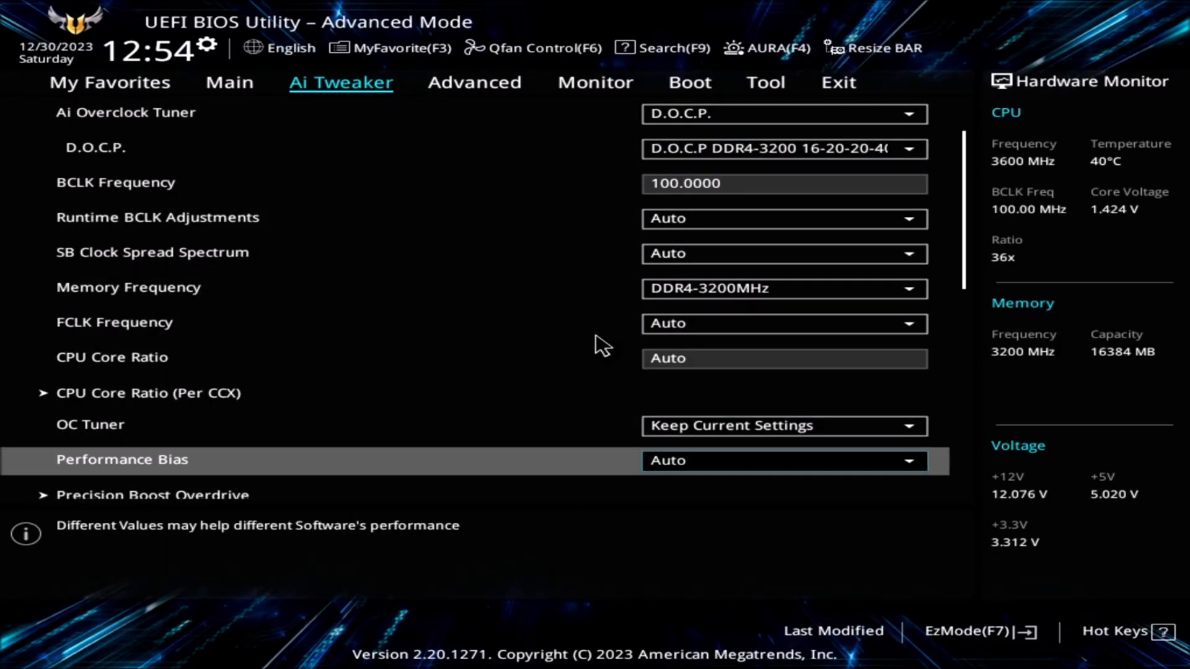
{"action": "key", "text": "Down"}
{"action": "key", "text": "Down"}
{"action": "key", "text": "Down"}
{"action": "key", "text": "Down"}
{"action": "key", "text": "Down"}
{"action": "key", "text": "Down"}
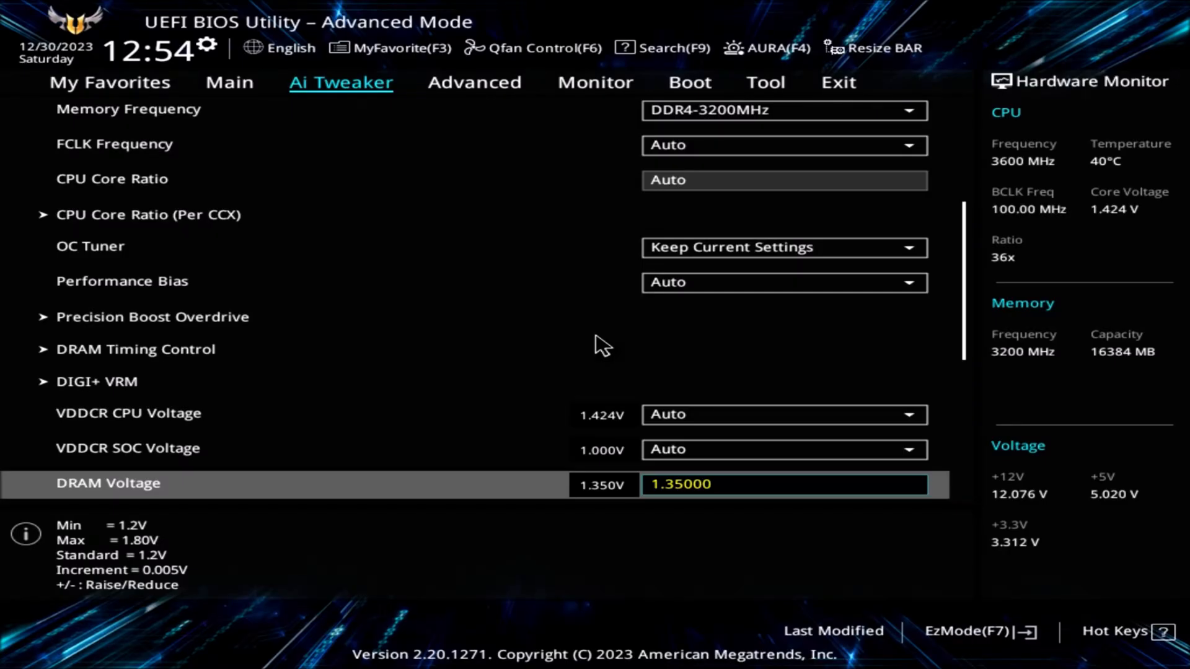
{"action": "key", "text": "plus"}
{"action": "key", "text": "plus"}
{"action": "key", "text": "plus"}
{"action": "key", "text": "plus"}
{"action": "key", "text": "plus"}
{"action": "key", "text": "plus"}
- Set the FCLK Frequency to 1800MHz
{"action": "key", "text": "Up"}
{"action": "key", "text": "Up"}
{"action": "key", "text": "Up"}
{"action": "key", "text": "Up"}
{"action": "key", "text": "Up"}
{"action": "key", "text": "Up"}
{"action": "key", "text": "Up"}
{"action": "key", "text": "Up"}
{"action": "key", "text": "Up"}
{"action": "key", "text": "Up"}
{"action": "key", "text": "Up"}
{"action": "key", "text": "Up"}
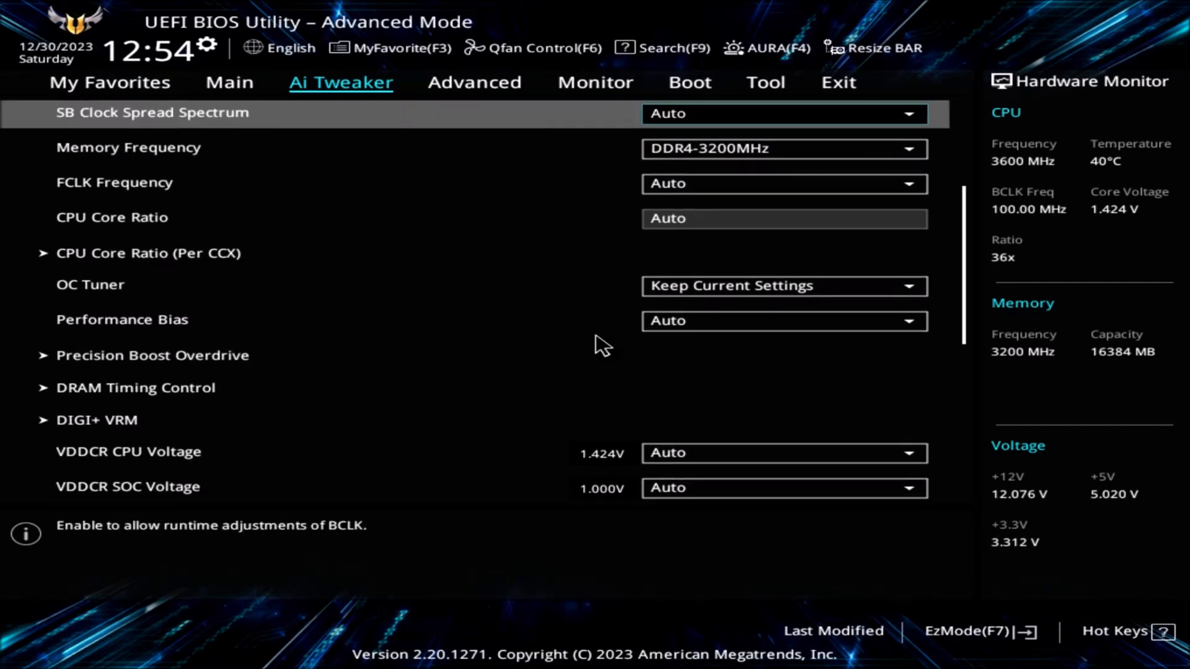
{"action": "key", "text": "Down"}
{"action": "key", "text": "Down"}
{"action": "key", "text": "Down"}
{"action": "key", "text": "Return"}
{"action": "key", "text": "Down"}
{"action": "key", "text": "Down"}
{"action": "key", "text": "Down"}
{"action": "key", "text": "Down"}
{"action": "key", "text": "Down"}
{"action": "key", "text": "Down"}
{"action": "key", "text": "Down"}
{"action": "key", "text": "Down"}
{"action": "key", "text": "Down"}
{"action": "key", "text": "Down"}
{"action": "key", "text": "Down"}
{"action": "key", "text": "Down"}
{"action": "key", "text": "Down"}
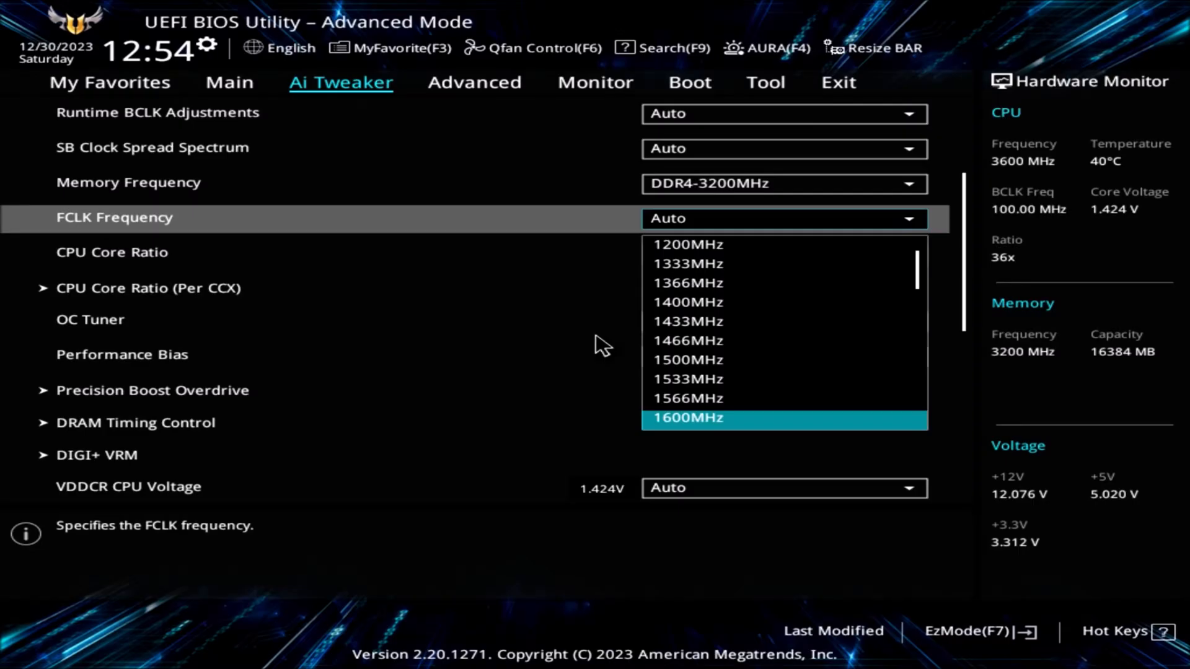
{"action": "key", "text": "Down"}
{"action": "key", "text": "Down"}
{"action": "key", "text": "Down"}
{"action": "key", "text": "Down"}
{"action": "key", "text": "Down"}
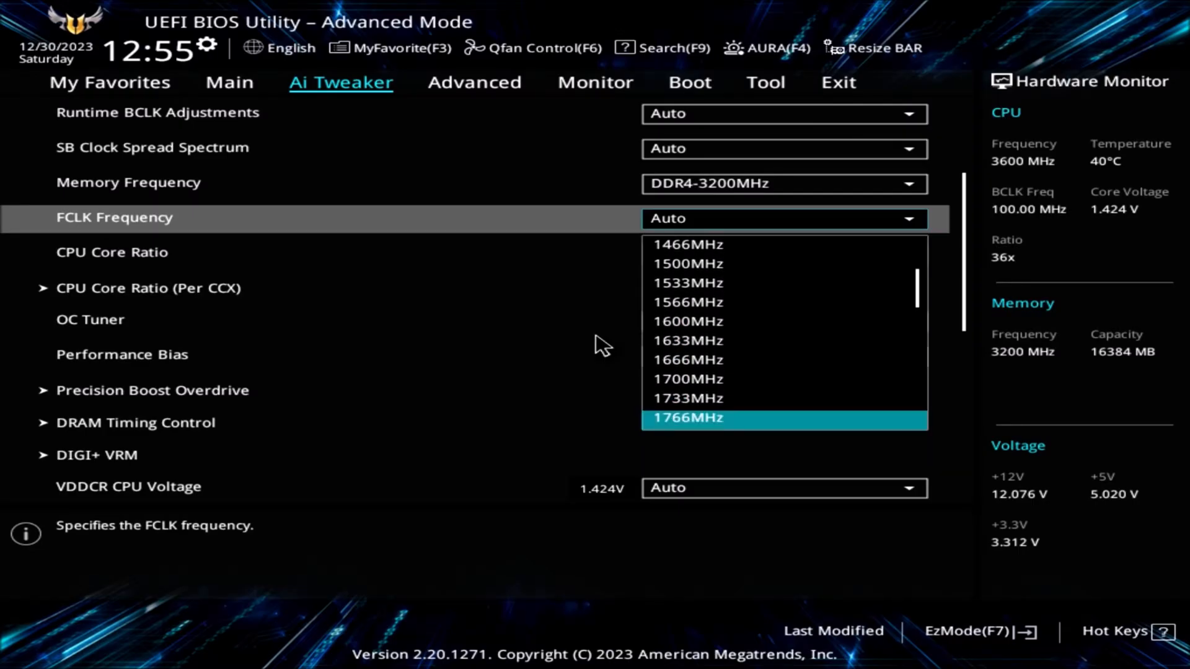
{"action": "key", "text": "Down"}
{"action": "key", "text": "Return"}
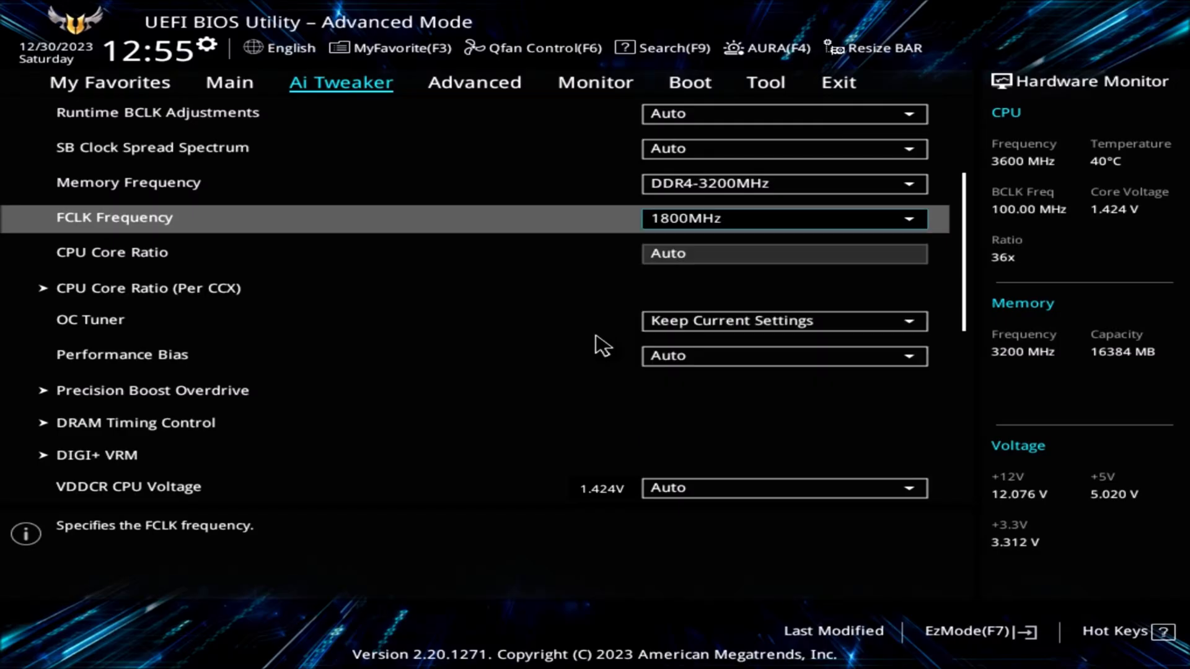
{"action": "key", "text": "Up"}
{"action": "key", "text": "Return"}
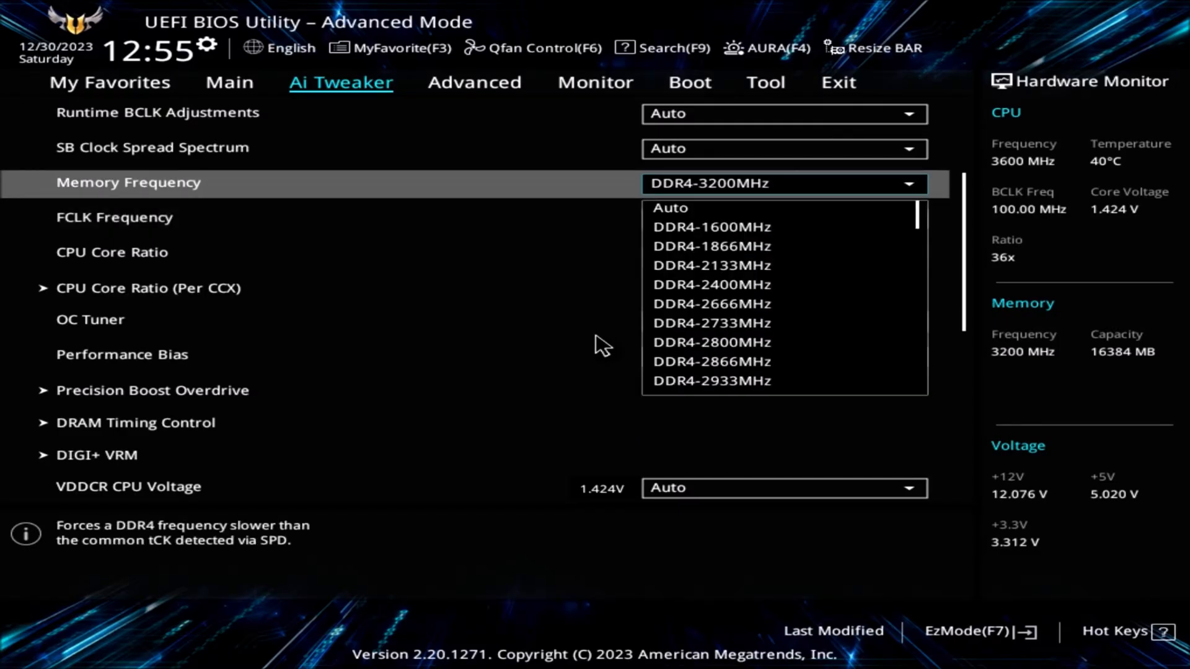
{"action": "key", "text": "Escape"}
{"action": "key", "text": "Down"}
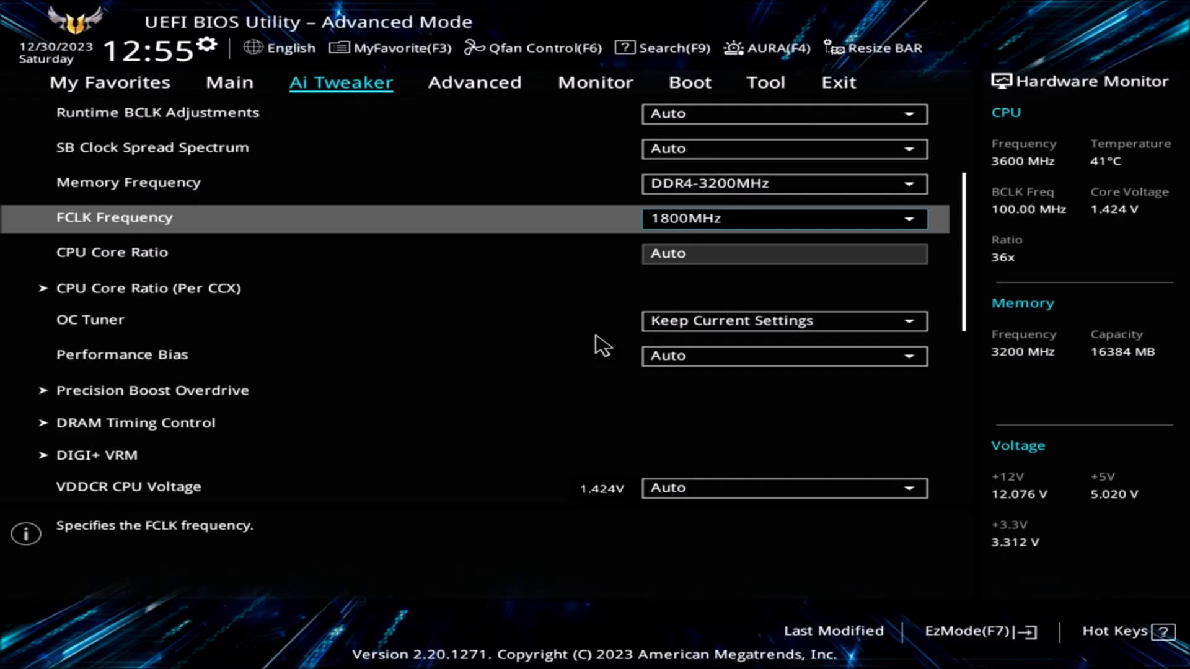
- Set the Memory Frequency to DDR4-3600MHz
{"action": "key", "text": "Up"}
{"action": "key", "text": "Return"}
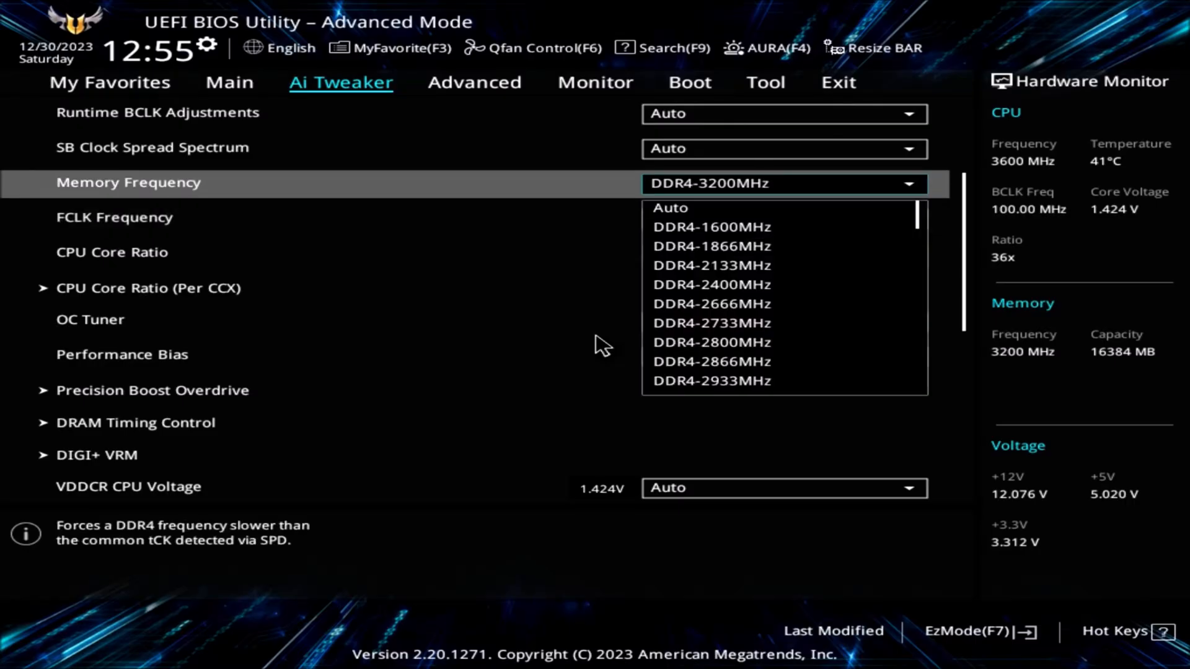
{"action": "key", "text": "Down"}
{"action": "key", "text": "Down"}
{"action": "key", "text": "Down"}
{"action": "key", "text": "Down"}
{"action": "key", "text": "Down"}
{"action": "key", "text": "Down"}
{"action": "key", "text": "Down"}
{"action": "key", "text": "Up"}
{"action": "key", "text": "Return"}
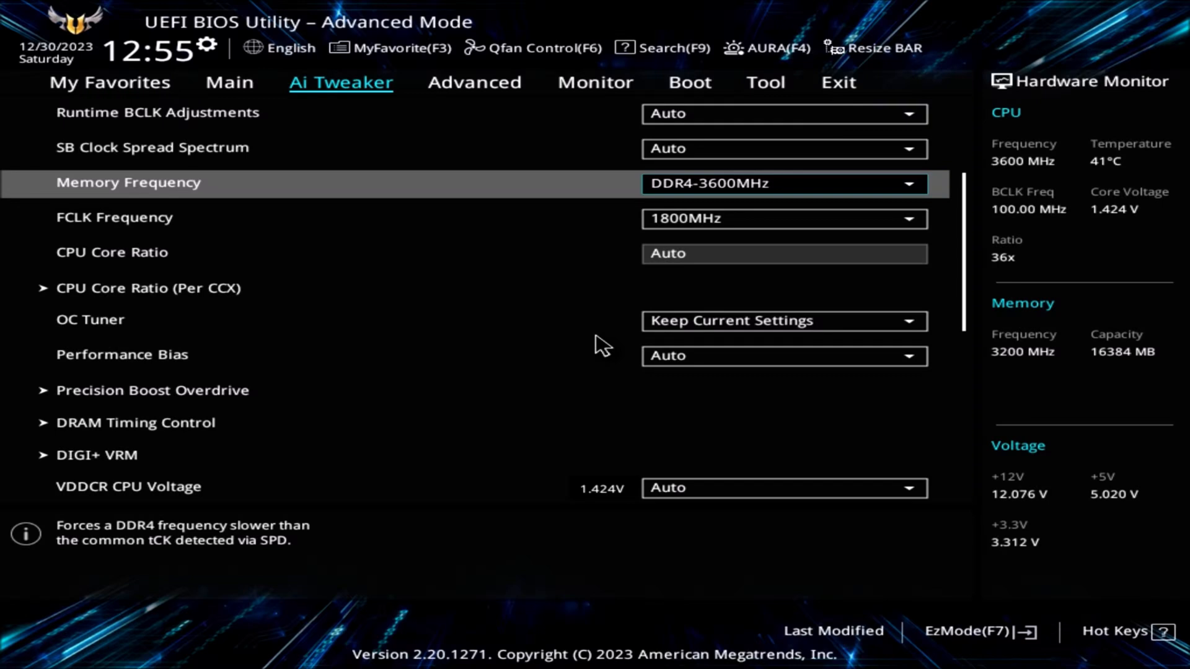
- Review the D.O.C.P. profile, the memory and FCLK frequency settings, and the available FCLK options without changing them
{"action": "key", "text": "Down"}
{"action": "key", "text": "Up"}
{"action": "key", "text": "Down"}
{"action": "key", "text": "Down"}
{"action": "key", "text": "Up"}
{"action": "key", "text": "Up"}
{"action": "key", "text": "Down"}
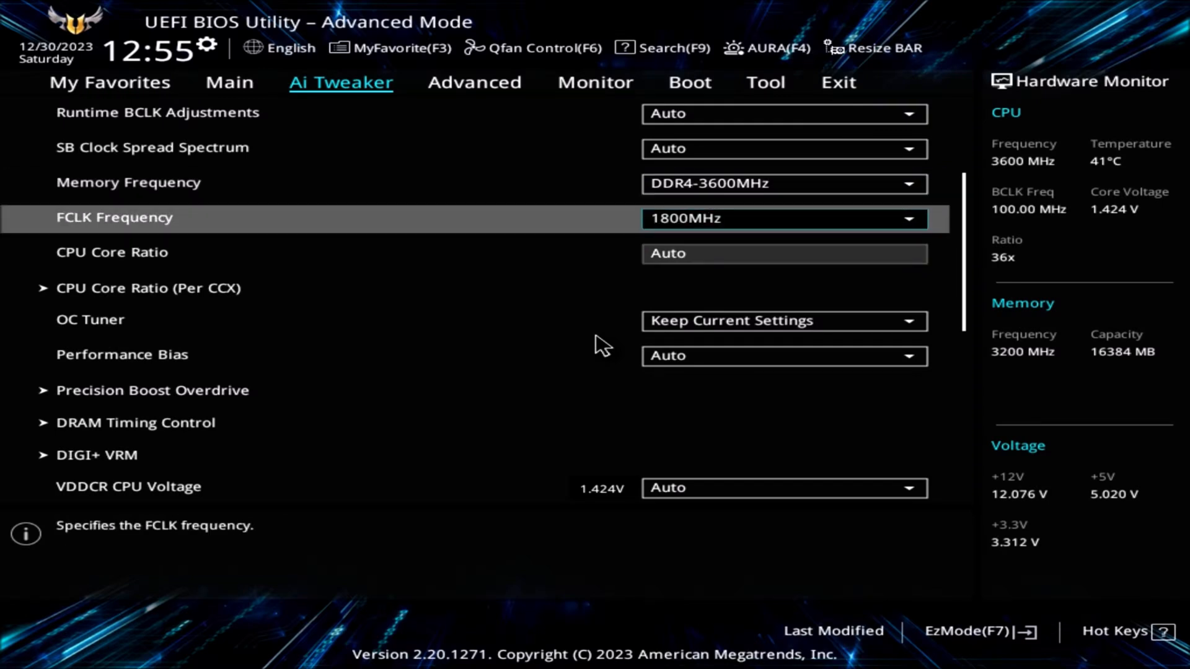
{"action": "key", "text": "Up"}
{"action": "key", "text": "Up"}
{"action": "key", "text": "Up"}
{"action": "key", "text": "Up"}
{"action": "key", "text": "Up"}
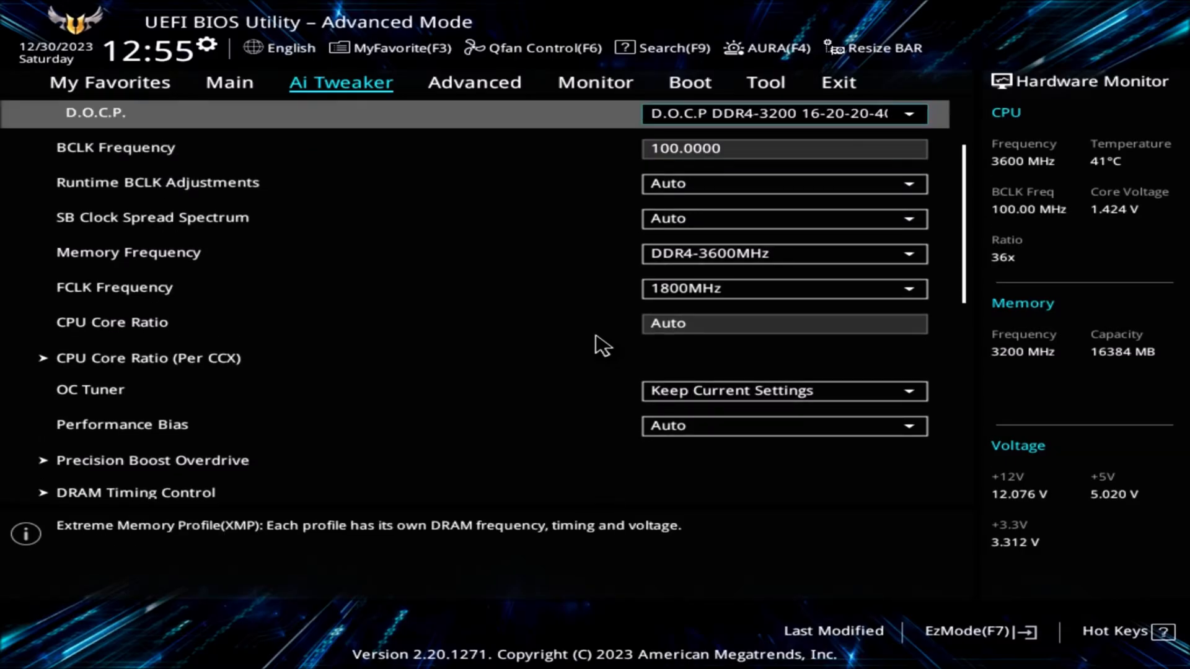
{"action": "key", "text": "Down"}
{"action": "key", "text": "Down"}
{"action": "key", "text": "Down"}
{"action": "key", "text": "Down"}
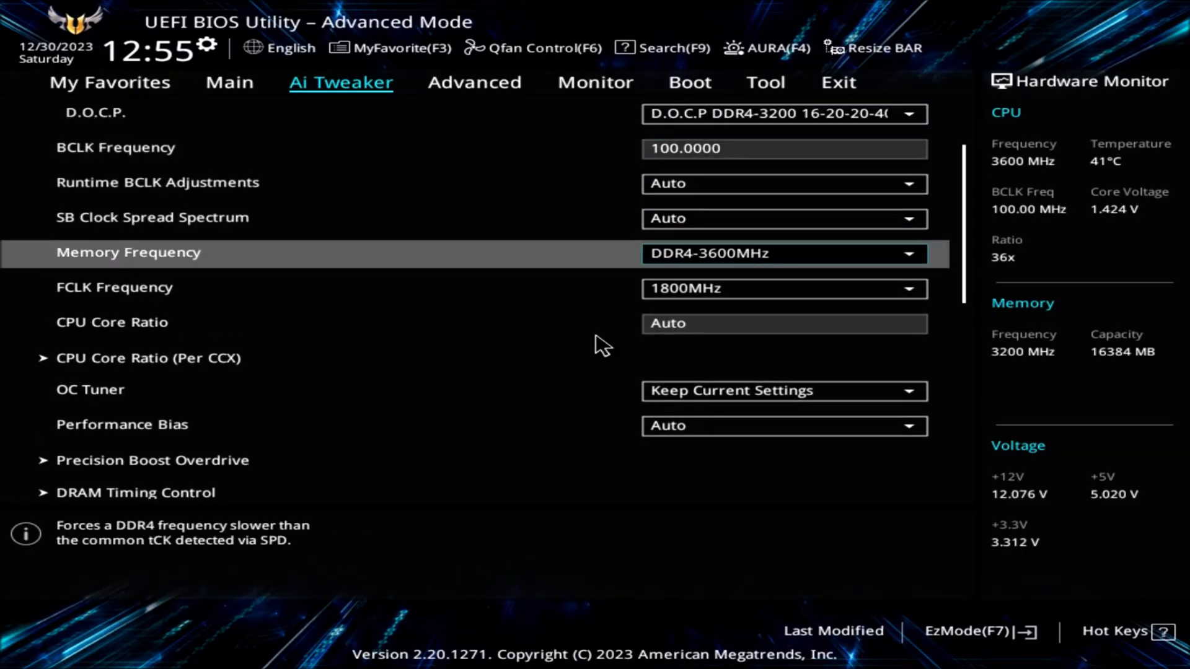
{"action": "key", "text": "Down"}
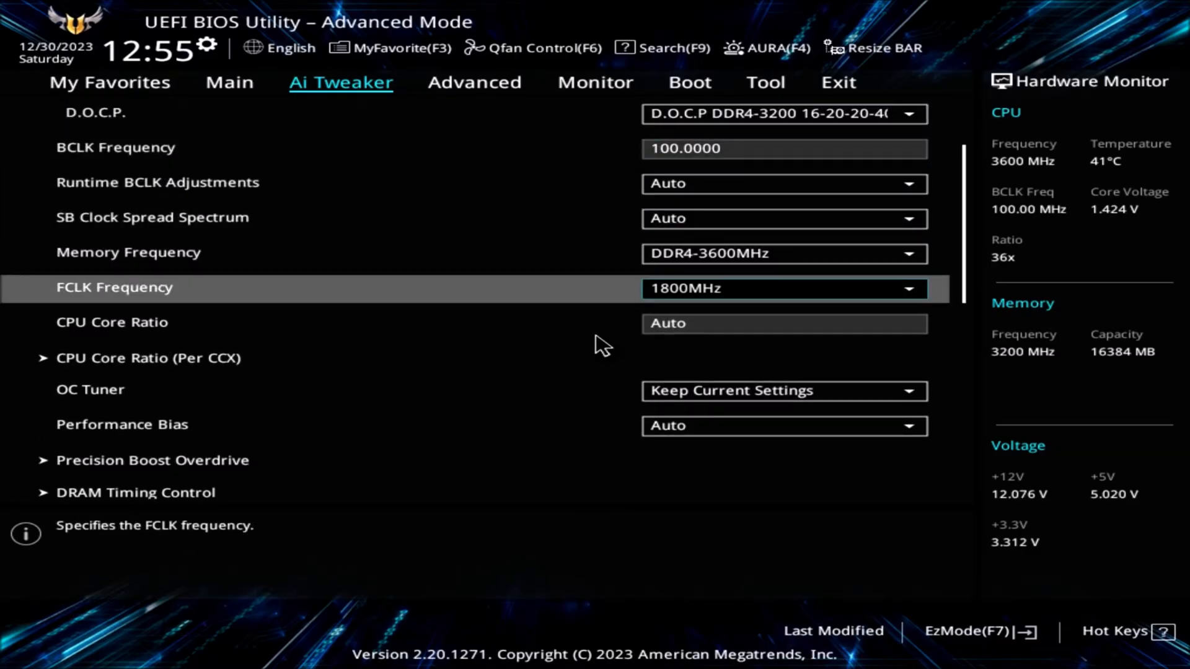
{"action": "key", "text": "Down"}
{"action": "key", "text": "Up"}
{"action": "key", "text": "Return"}
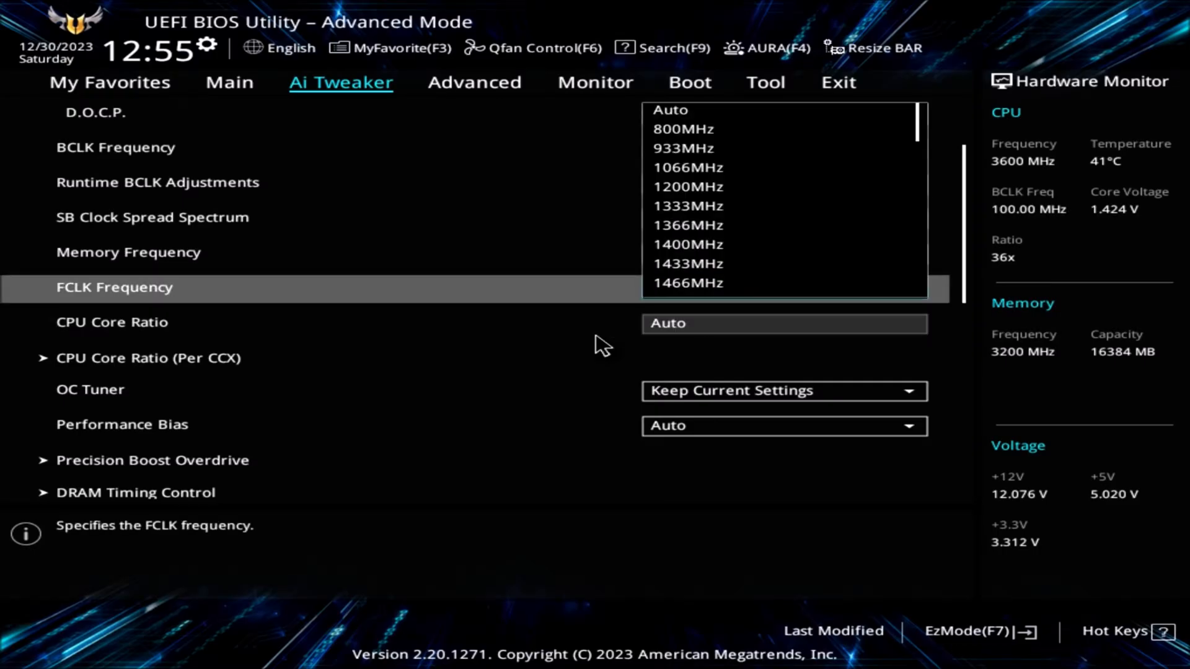
{"action": "key", "text": "Escape"}
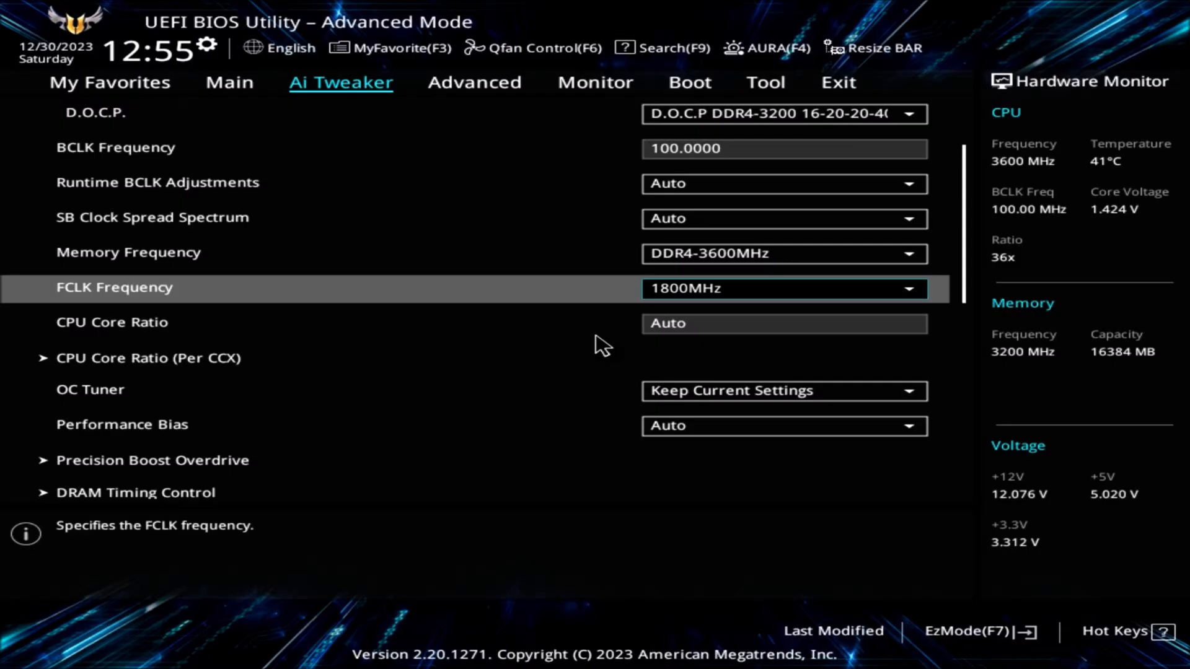
- Open the Precision Boost Overdrive settings
{"action": "key", "text": "Down"}
{"action": "key", "text": "Down"}
{"action": "key", "text": "Down"}
{"action": "key", "text": "Down"}
{"action": "key", "text": "Down"}
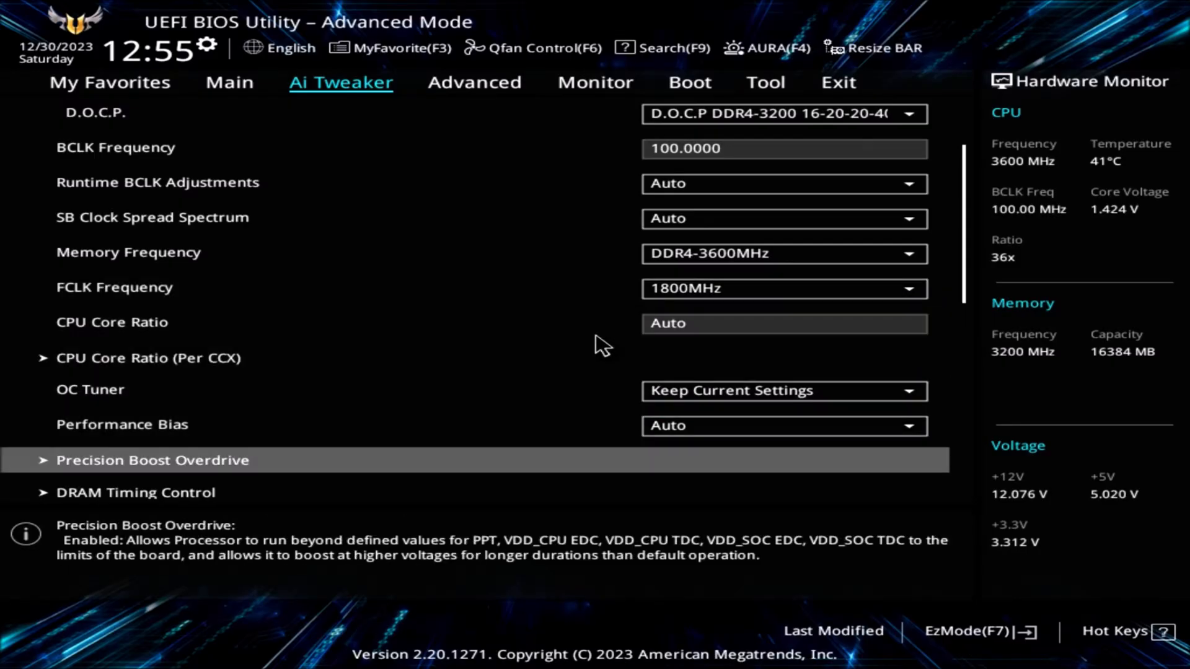
{"action": "key", "text": "Return"}
- Examine the Precision Boost Overdrive settings and the available Curve Optimizer modes without changing them
{"action": "key", "text": "Down"}
{"action": "key", "text": "Down"}
{"action": "key", "text": "Down"}
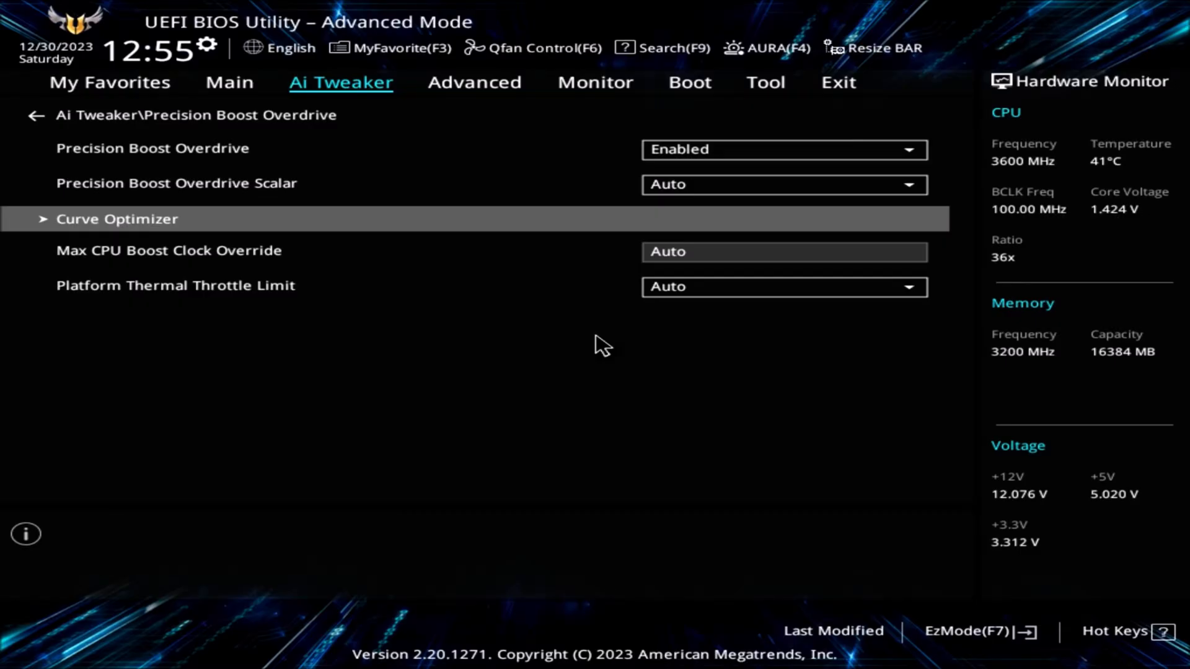
{"action": "key", "text": "Return"}
{"action": "key", "text": "Down"}
{"action": "key", "text": "Return"}
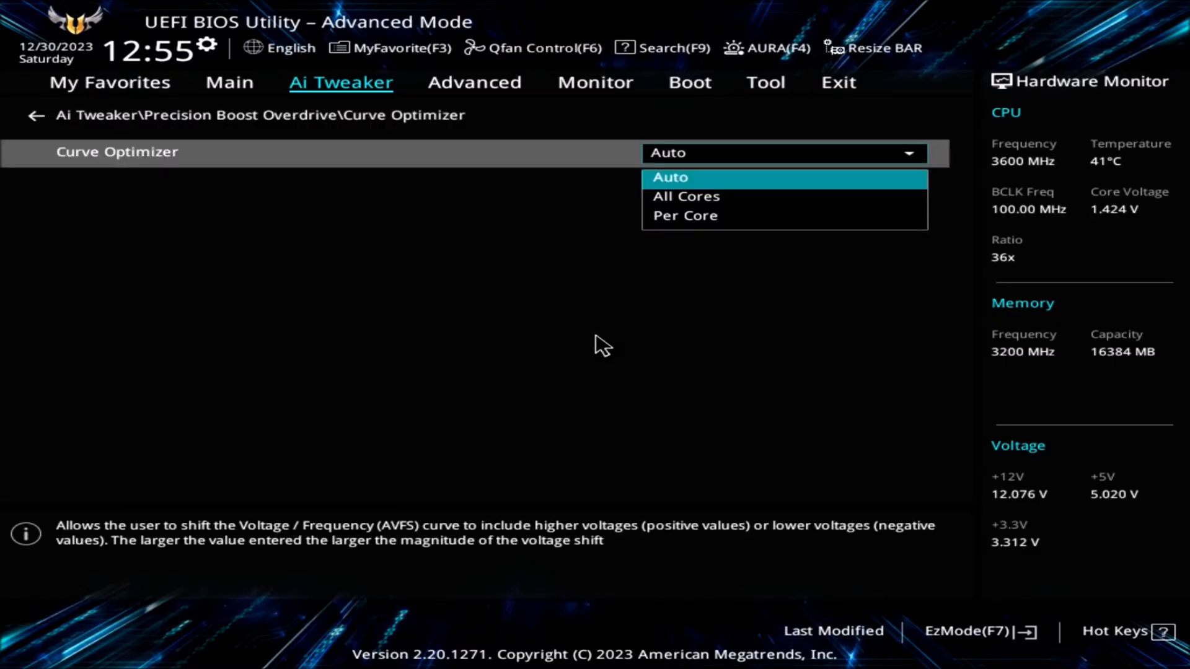
{"action": "key", "text": "Escape"}
{"action": "key", "text": "Escape"}
{"action": "key", "text": "Escape"}
{"action": "key", "text": "Down"}
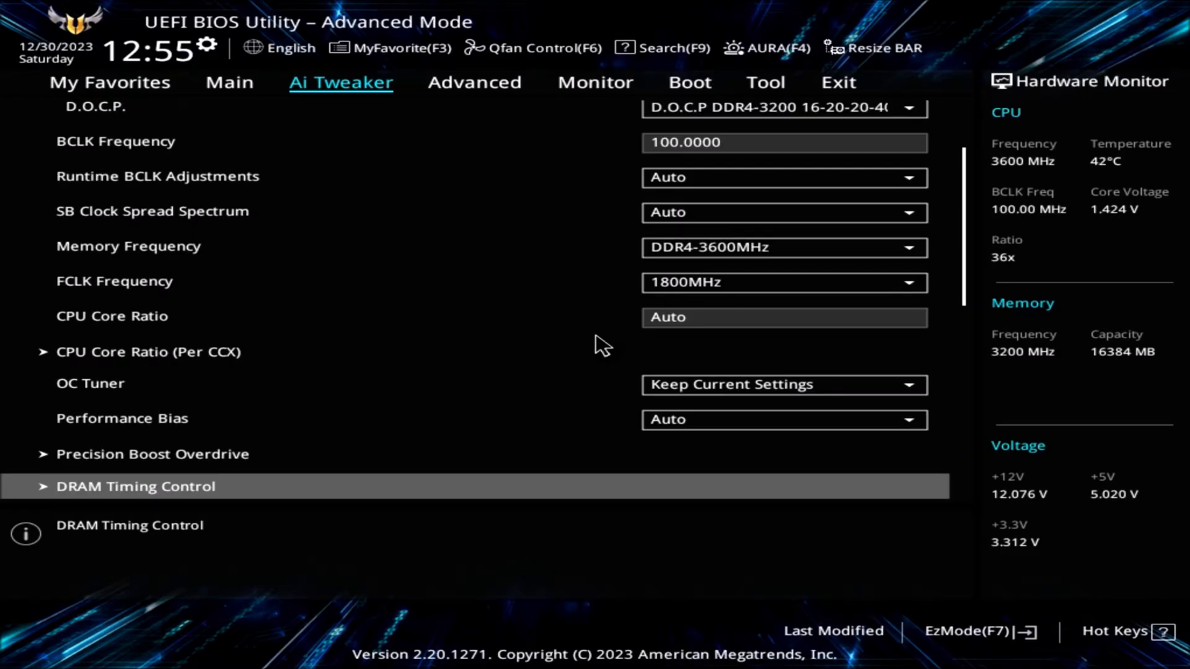
{"action": "key", "text": "Up"}
{"action": "key", "text": "Return"}
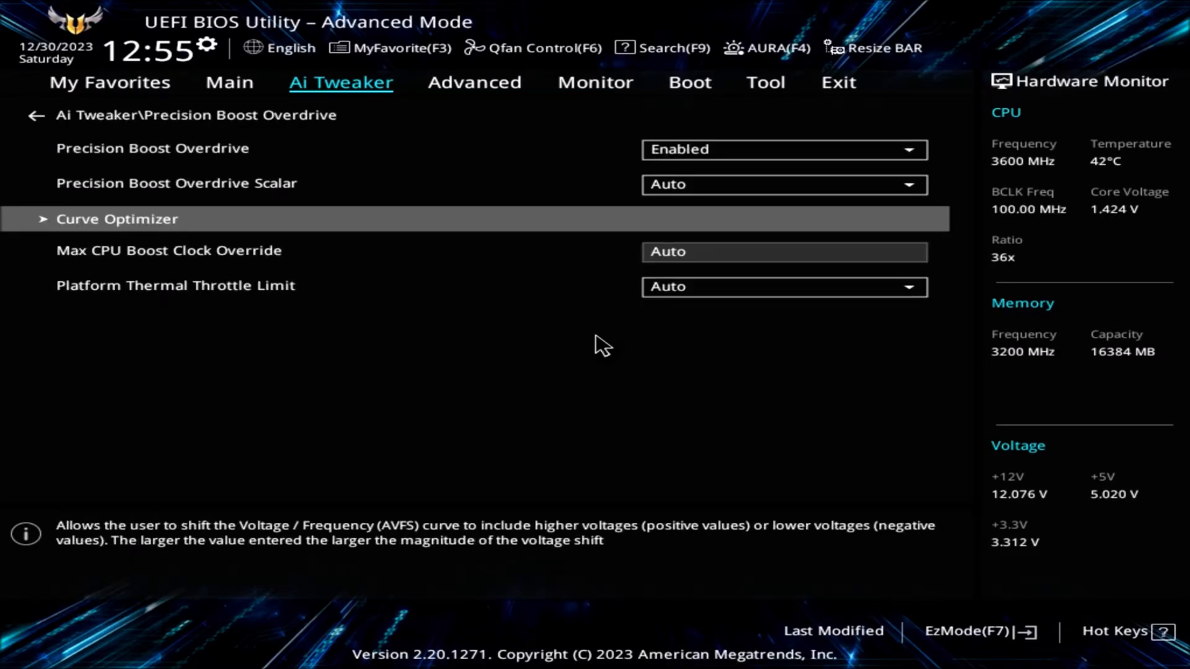
{"action": "key", "text": "Escape"}
- Open the DRAM Timing Control settings
{"action": "key", "text": "Down"}
{"action": "key", "text": "Down"}
{"action": "key", "text": "Up"}
{"action": "key", "text": "Return"}
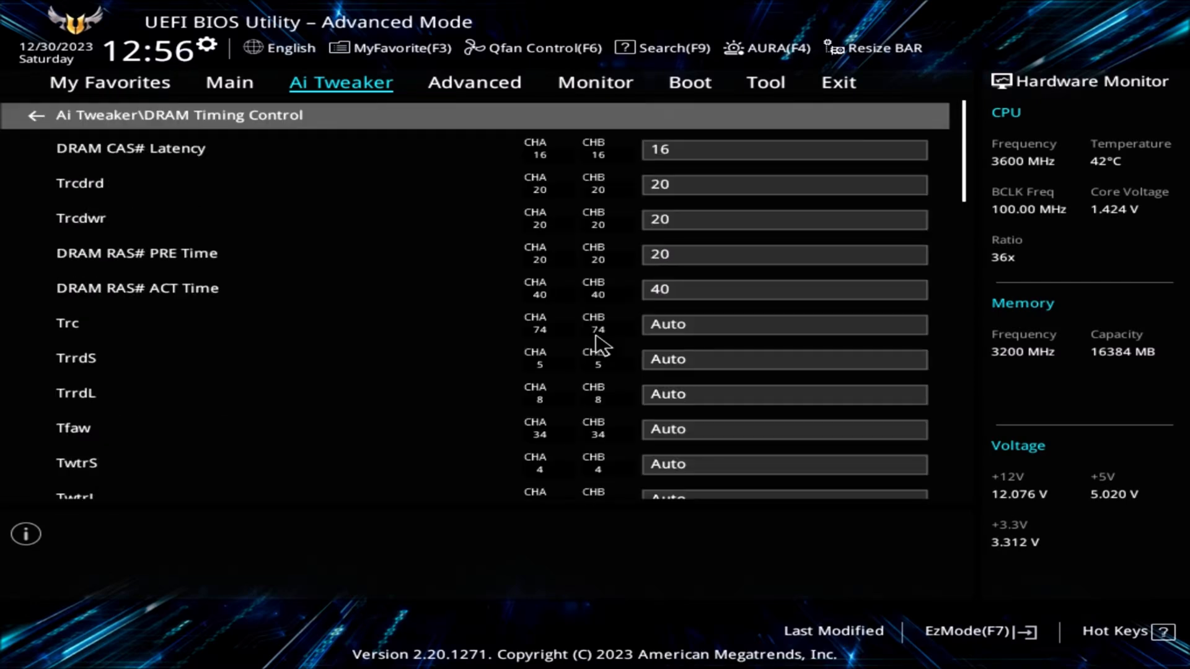
- Set DRAM CAS# Latency to 18, and Trcdrd, Trcdwr and DRAM RAS# PRE Time to 22
{"action": "key", "text": "Down"}
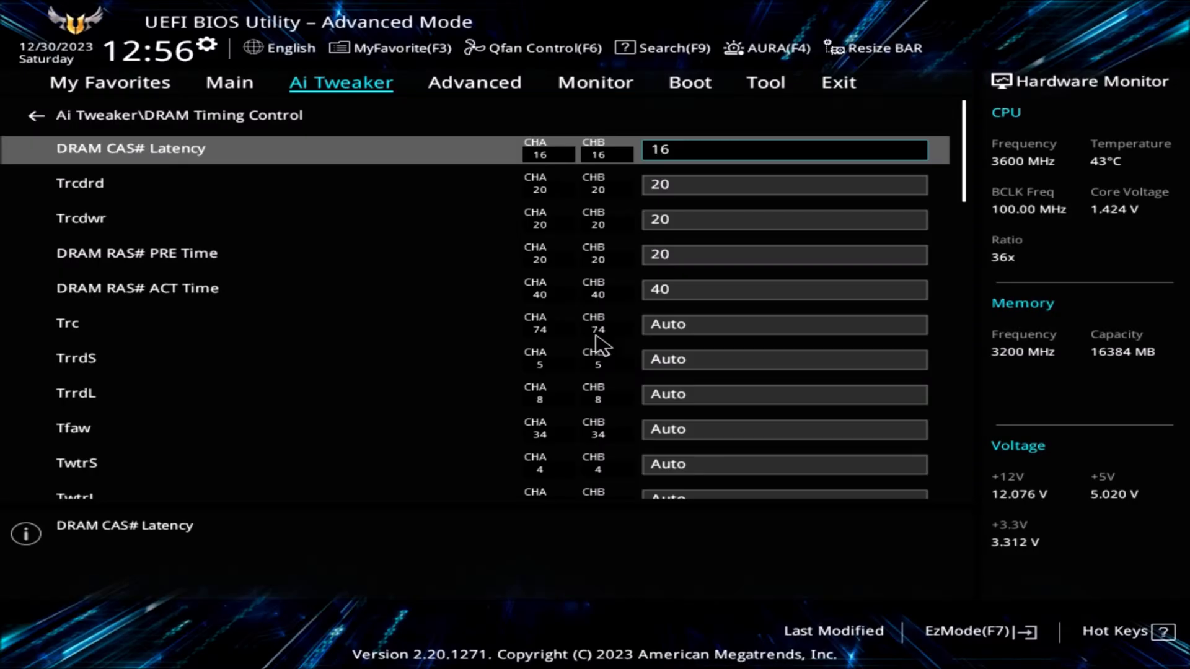
{"action": "type", "text": "18"}
{"action": "key", "text": "Down"}
{"action": "type", "text": "22"}
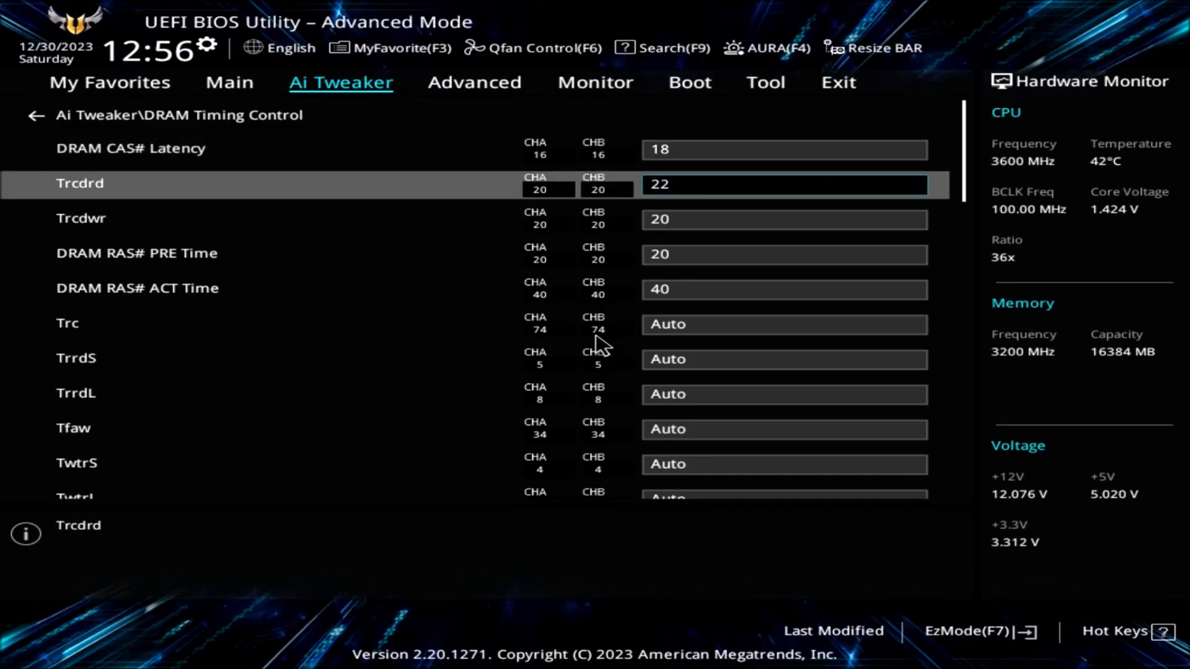
{"action": "key", "text": "Down"}
{"action": "type", "text": "22"}
{"action": "key", "text": "Down"}
{"action": "type", "text": "22"}
- Set DRAM RAS# ACT Time to 34 and Trc to 60
{"action": "key", "text": "Down"}
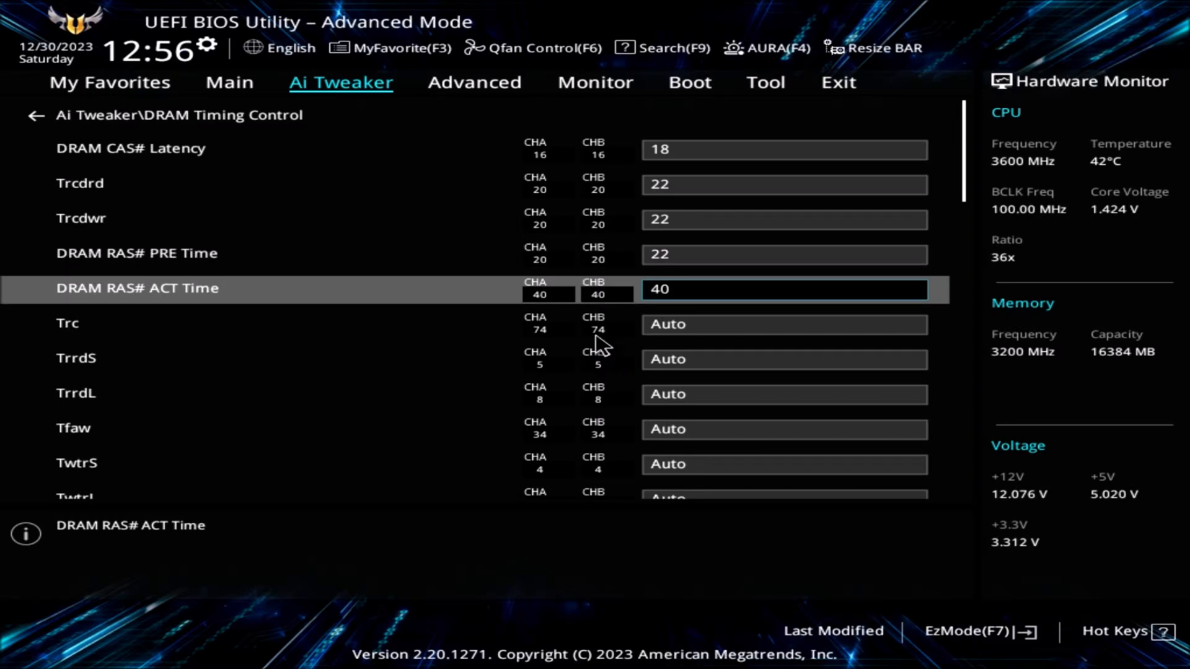
{"action": "type", "text": "34"}
{"action": "key", "text": "Down"}
{"action": "type", "text": "60"}
- Set TrrdS to 4, TrrdL to 6 and Tfaw to 16
{"action": "key", "text": "Down"}
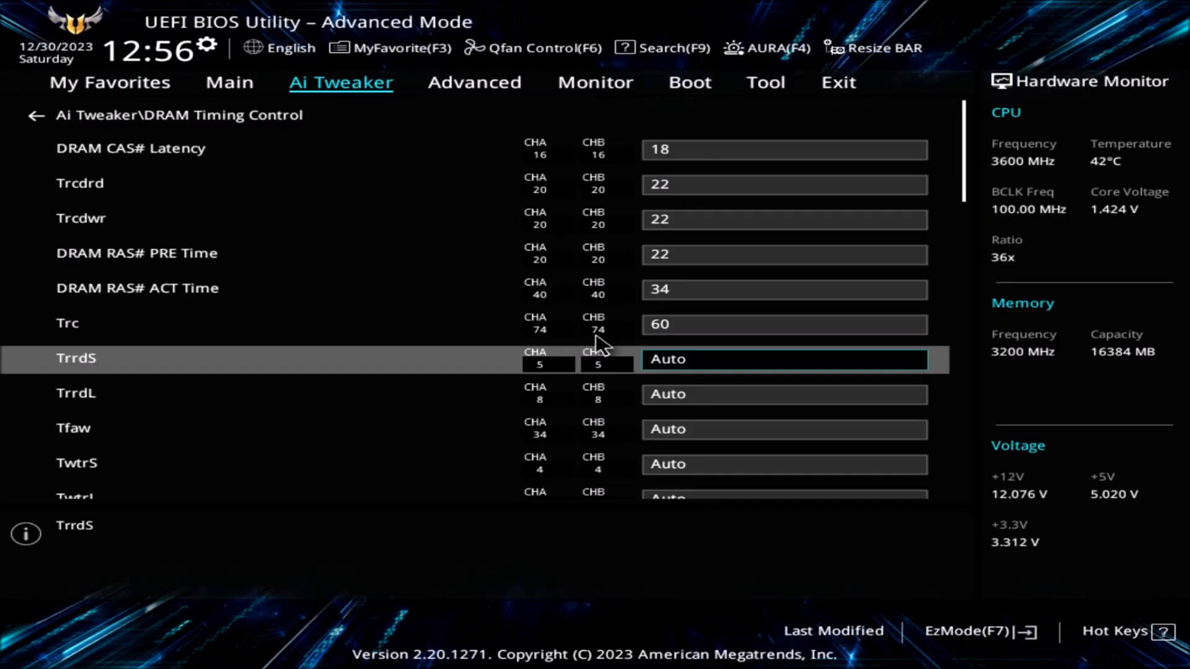
{"action": "key", "text": "Down"}
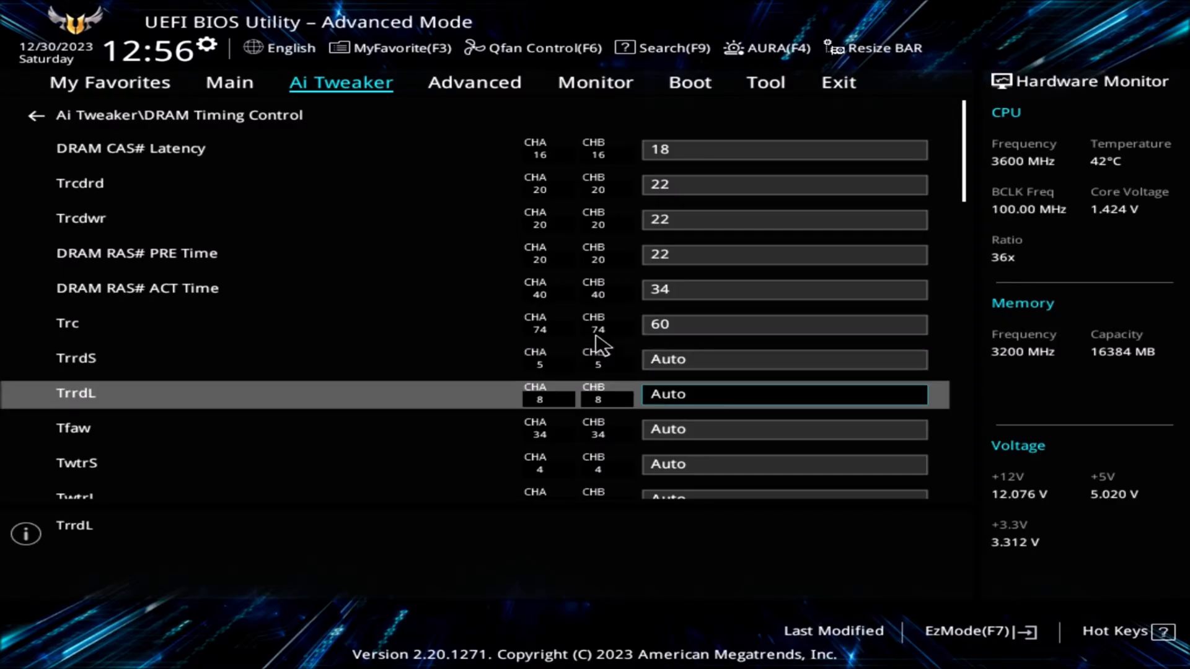
{"action": "key", "text": "Up"}
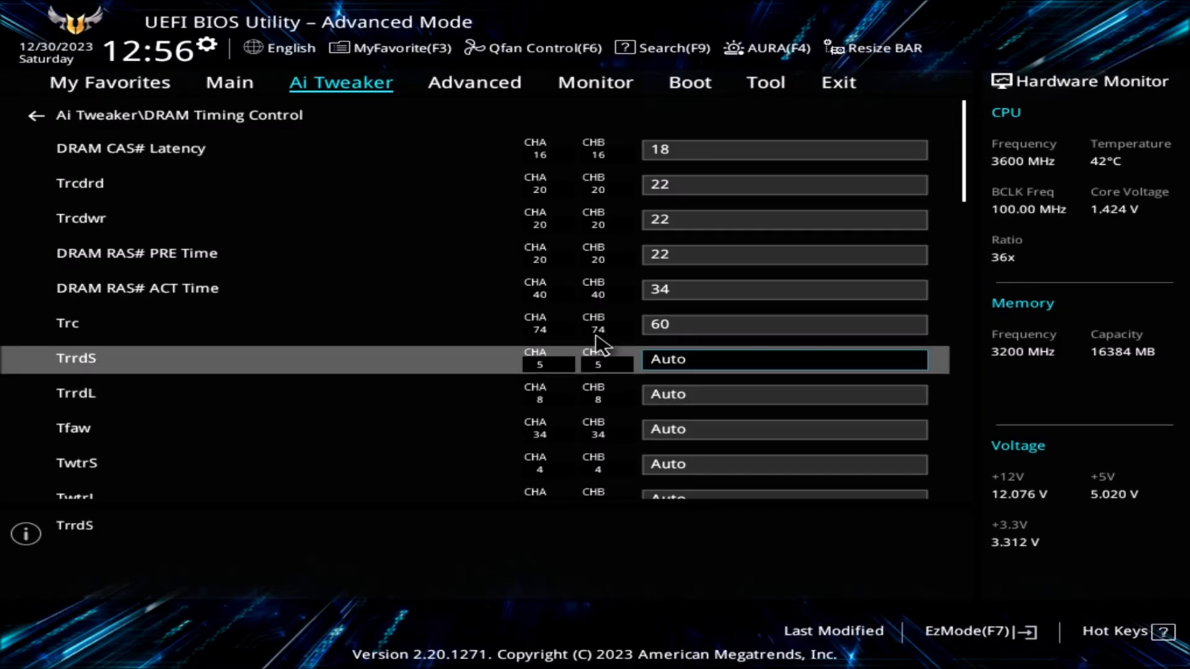
{"action": "type", "text": "4"}
{"action": "key", "text": "Down"}
{"action": "type", "text": "6"}
{"action": "key", "text": "Down"}
{"action": "type", "text": "16"}
- Review the TrrdS, TrrdL and Tfaw timings and how they relate to each other
{"action": "key", "text": "Up"}
{"action": "key", "text": "Up"}
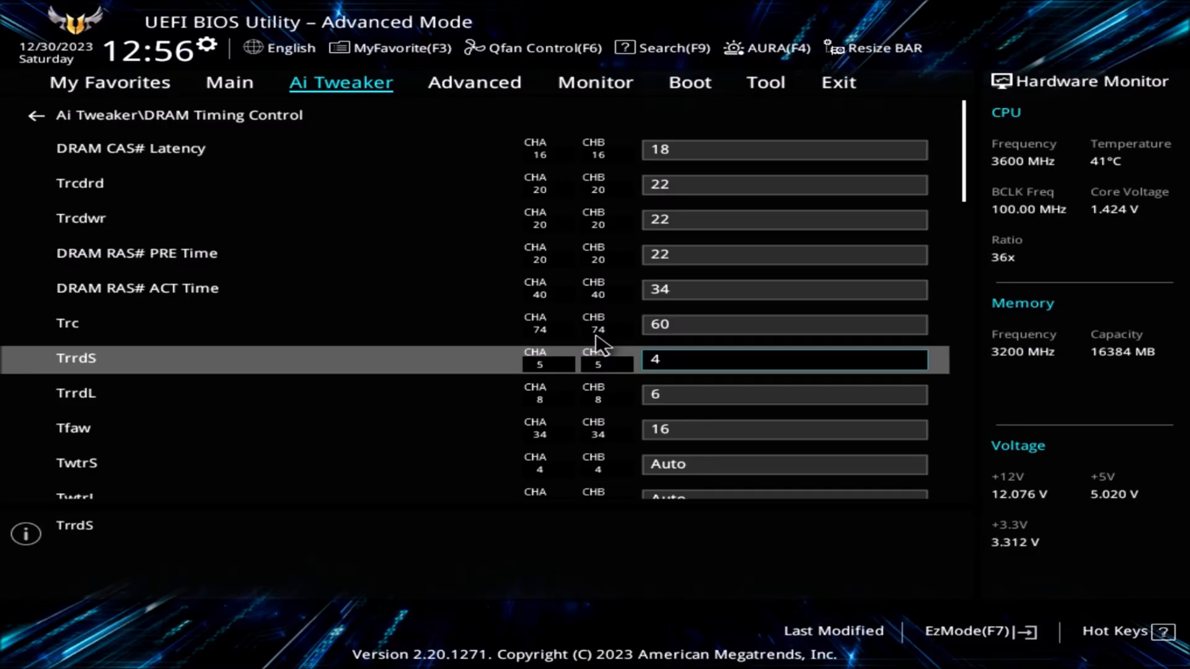
{"action": "key", "text": "Down"}
{"action": "key", "text": "Down"}
{"action": "key", "text": "Down"}
{"action": "key", "text": "Up"}
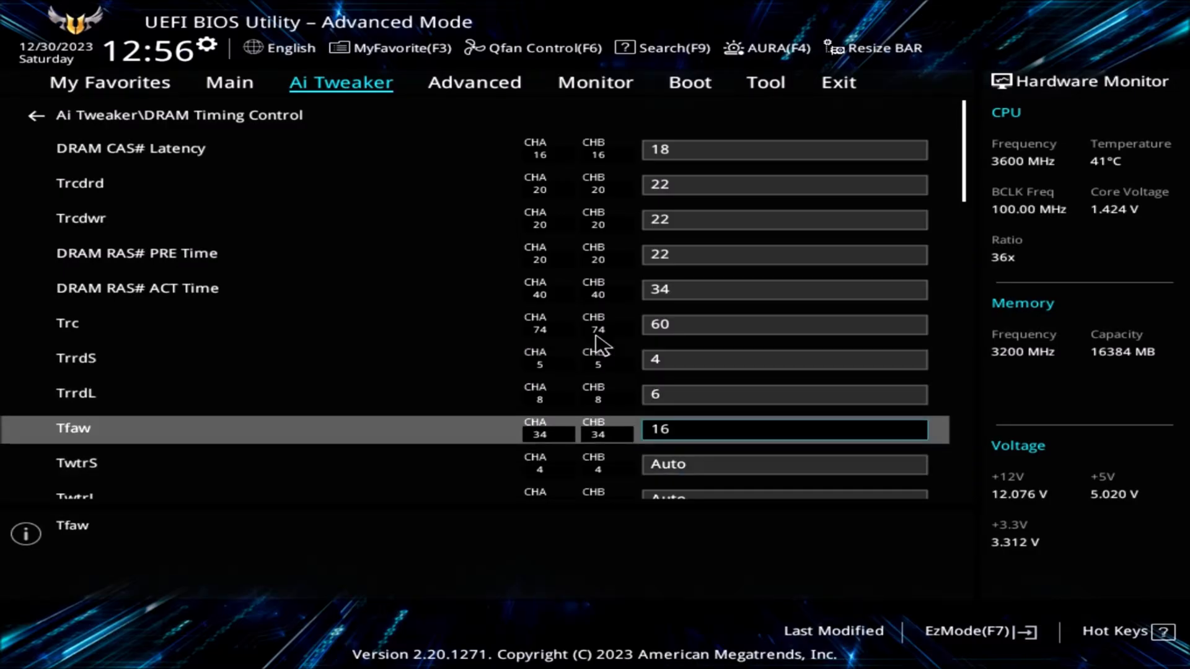
{"action": "key", "text": "Up"}
{"action": "key", "text": "Down"}
{"action": "key", "text": "Up"}
{"action": "key", "text": "Up"}
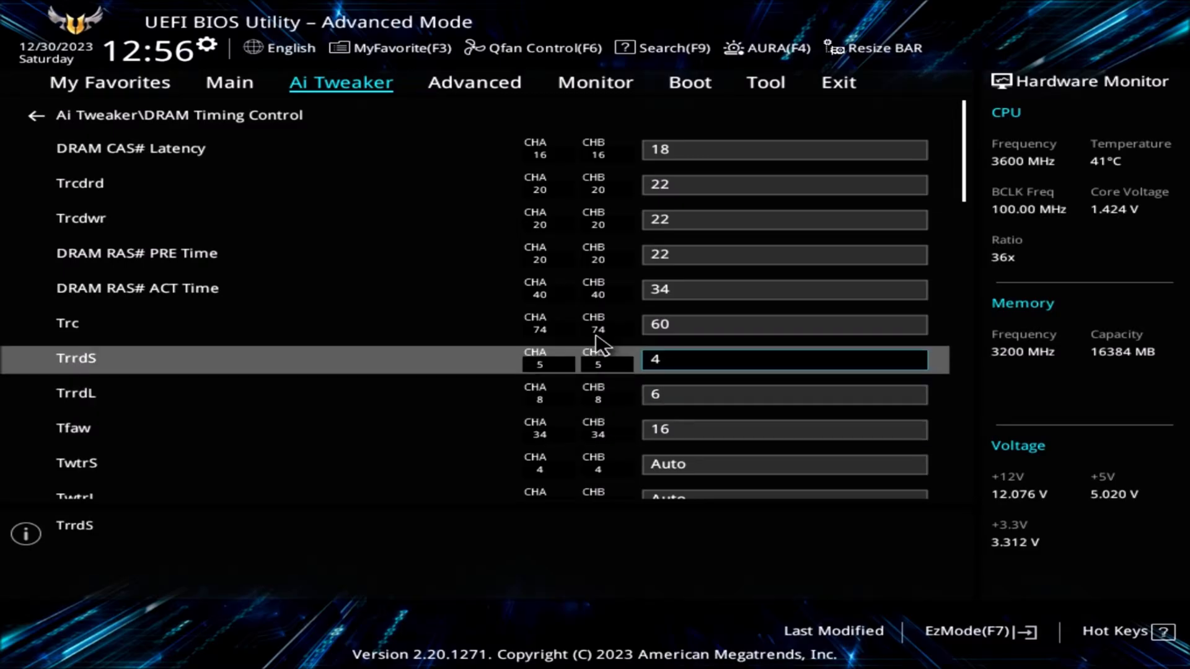
{"action": "key", "text": "Down"}
{"action": "key", "text": "Down"}
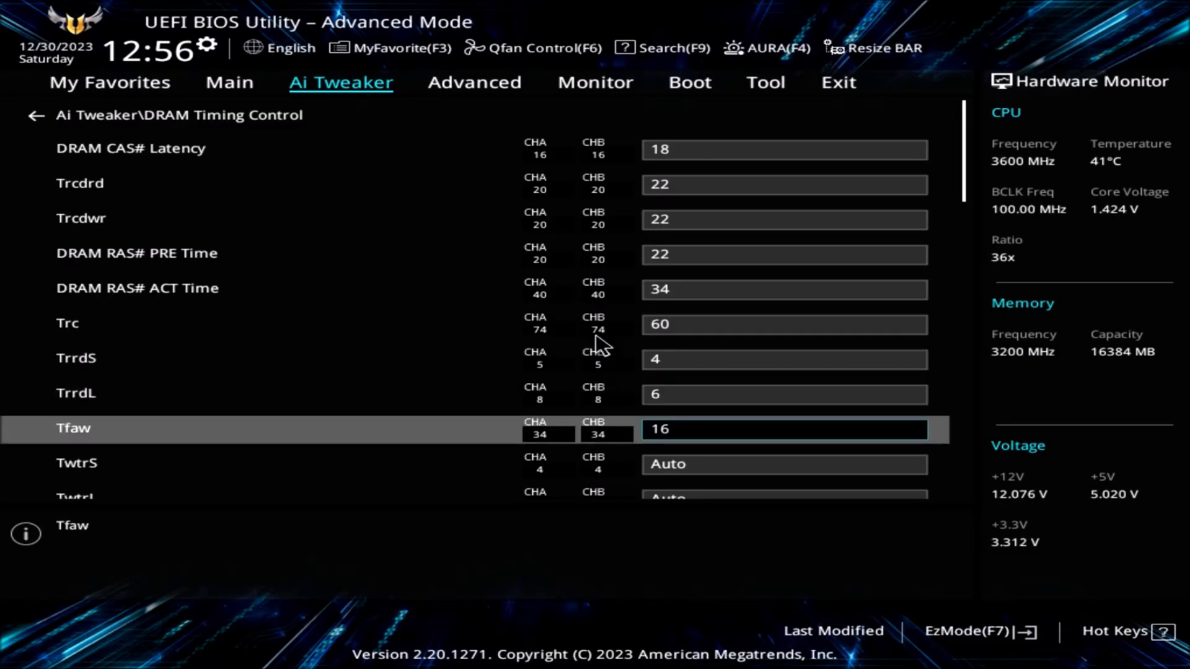
{"action": "key", "text": "Up"}
{"action": "key", "text": "Up"}
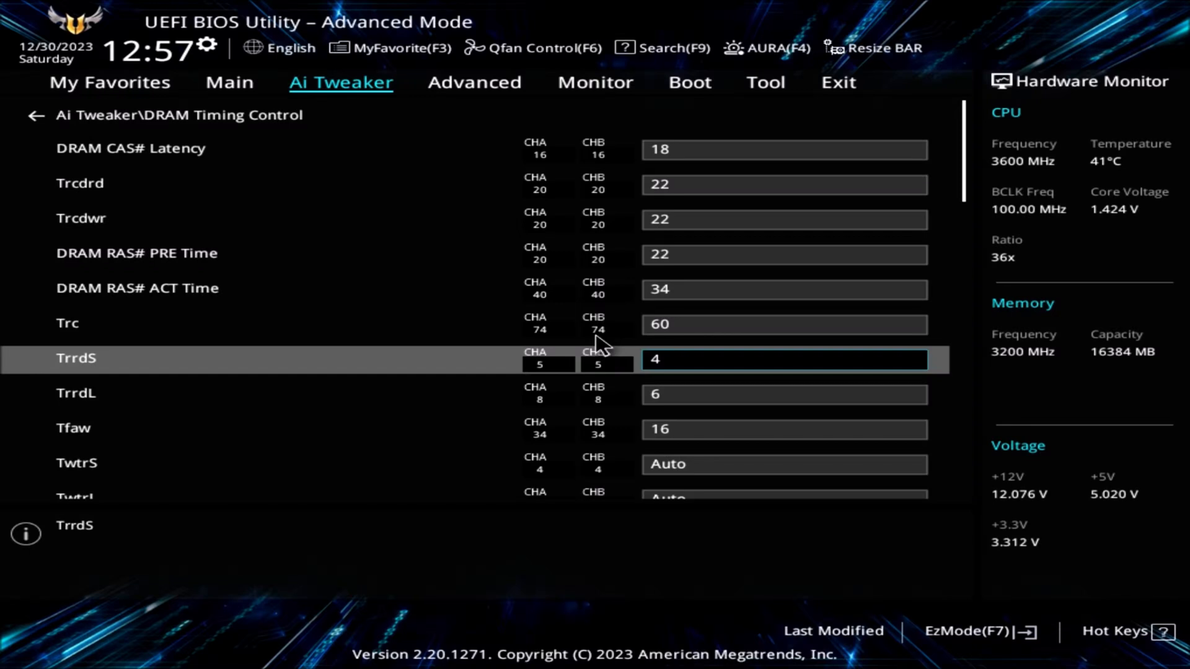
{"action": "key", "text": "Down"}
{"action": "key", "text": "Down"}
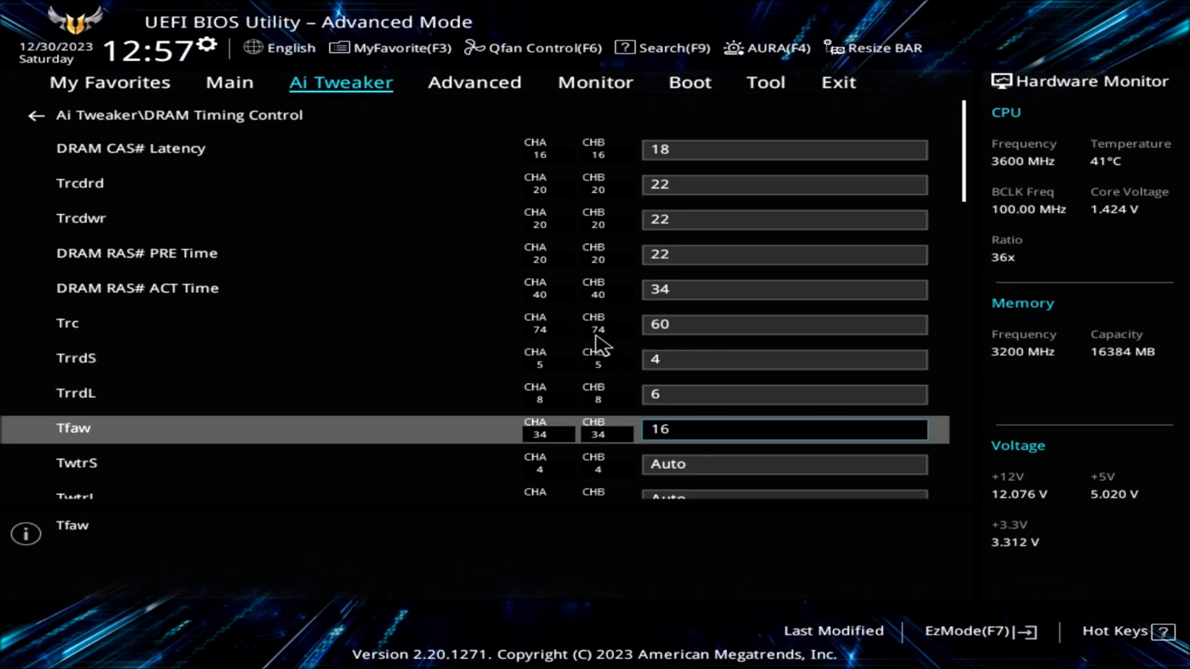
{"action": "key", "text": "Up"}
{"action": "key", "text": "Up"}
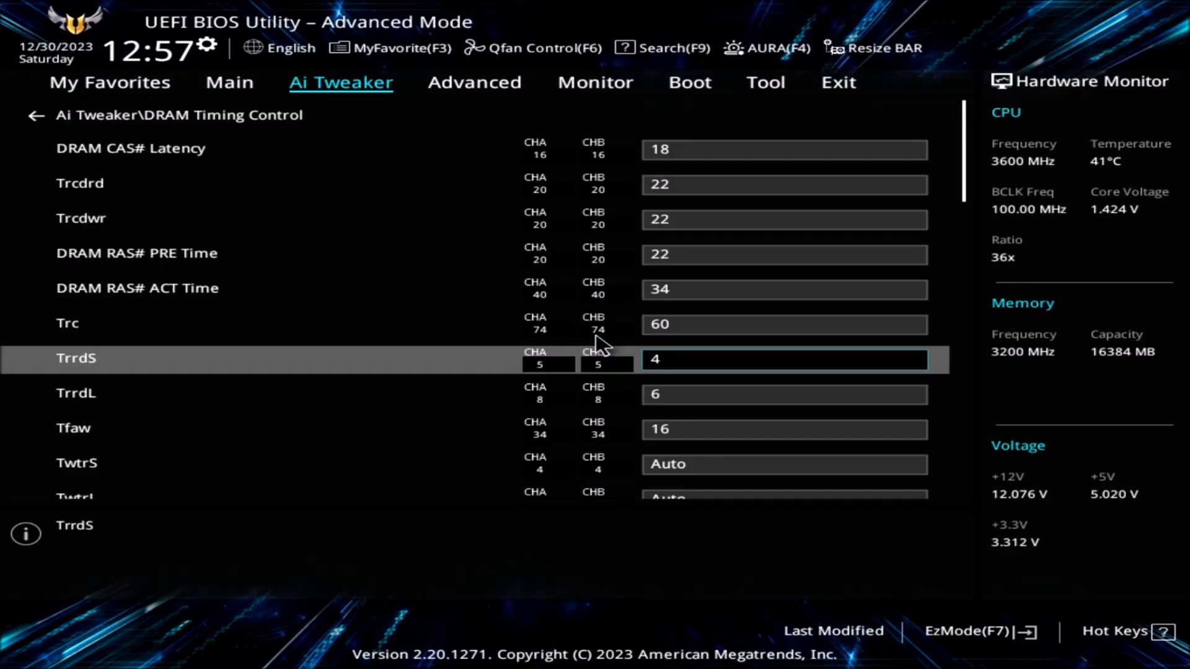
{"action": "key", "text": "Down"}
{"action": "key", "text": "Down"}
{"action": "key", "text": "Up"}
{"action": "key", "text": "Up"}
{"action": "key", "text": "plus"}
{"action": "key", "text": "plus"}
{"action": "key", "text": "Down"}
{"action": "key", "text": "Down"}
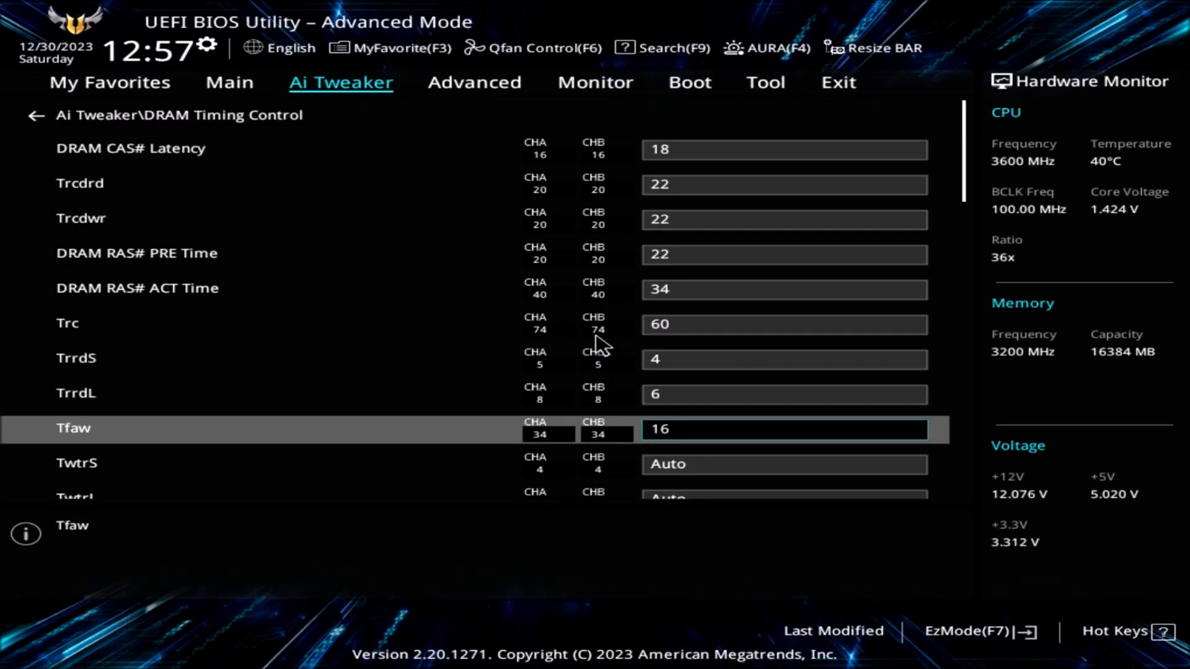
{"action": "key", "text": "Up"}
{"action": "key", "text": "Up"}
- Set TrdrdScl and TwrwrScl to 4 and Trfc to 560
{"action": "key", "text": "Down"}
{"action": "key", "text": "Down"}
{"action": "key", "text": "Down"}
{"action": "key", "text": "Down"}
{"action": "key", "text": "Down"}
{"action": "key", "text": "Up"}
{"action": "key", "text": "Up"}
{"action": "key", "text": "Down"}
{"action": "key", "text": "Down"}
{"action": "key", "text": "Down"}
{"action": "key", "text": "Down"}
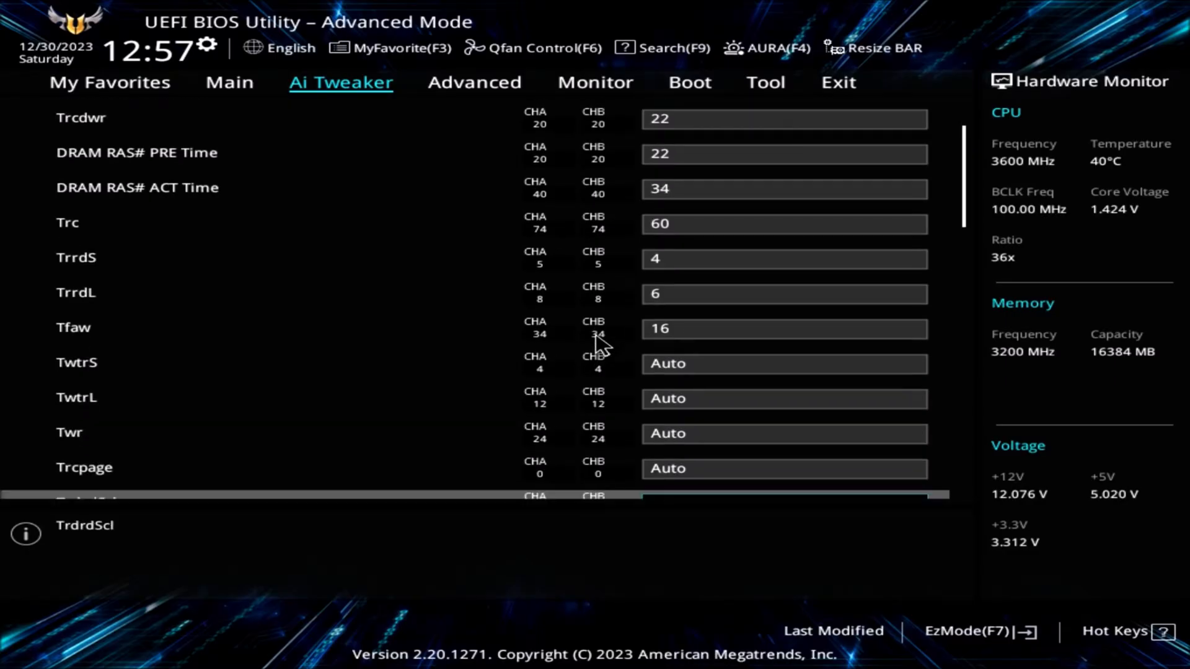
{"action": "type", "text": "4"}
{"action": "key", "text": "Down"}
{"action": "type", "text": "4"}
{"action": "key", "text": "Down"}
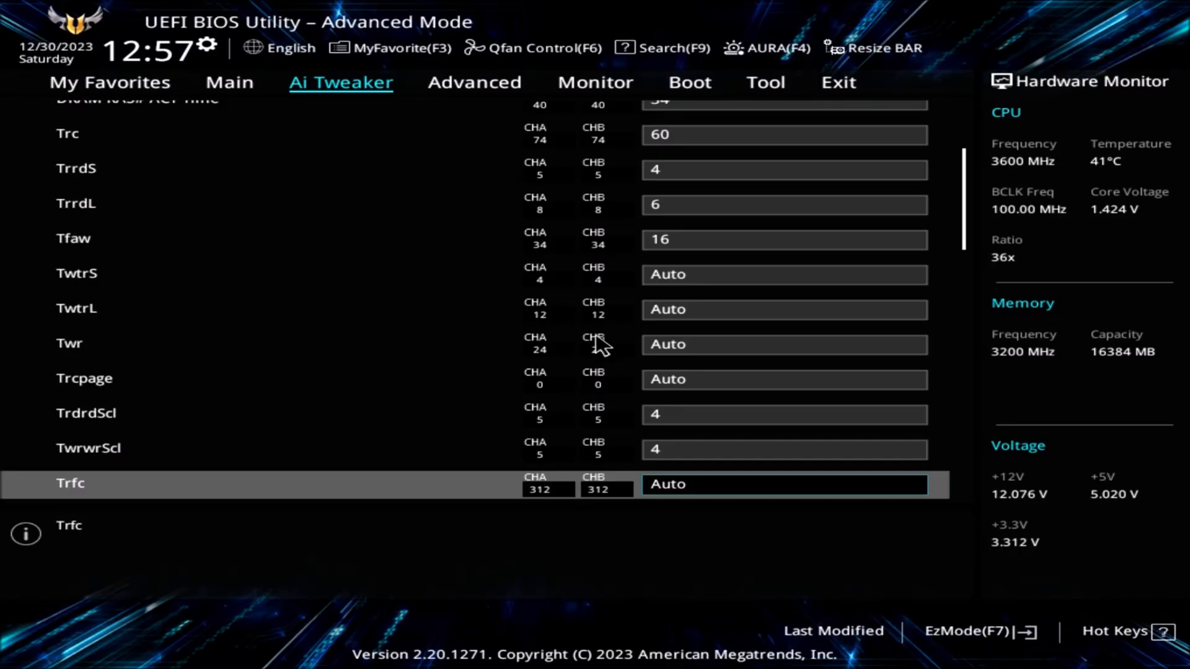
{"action": "type", "text": "560"}
- Set Trtp and Trdwr to 10 and Twrrd to 3, keeping Trfc2, Trfc4 and Tcwl on Auto
{"action": "key", "text": "Down"}
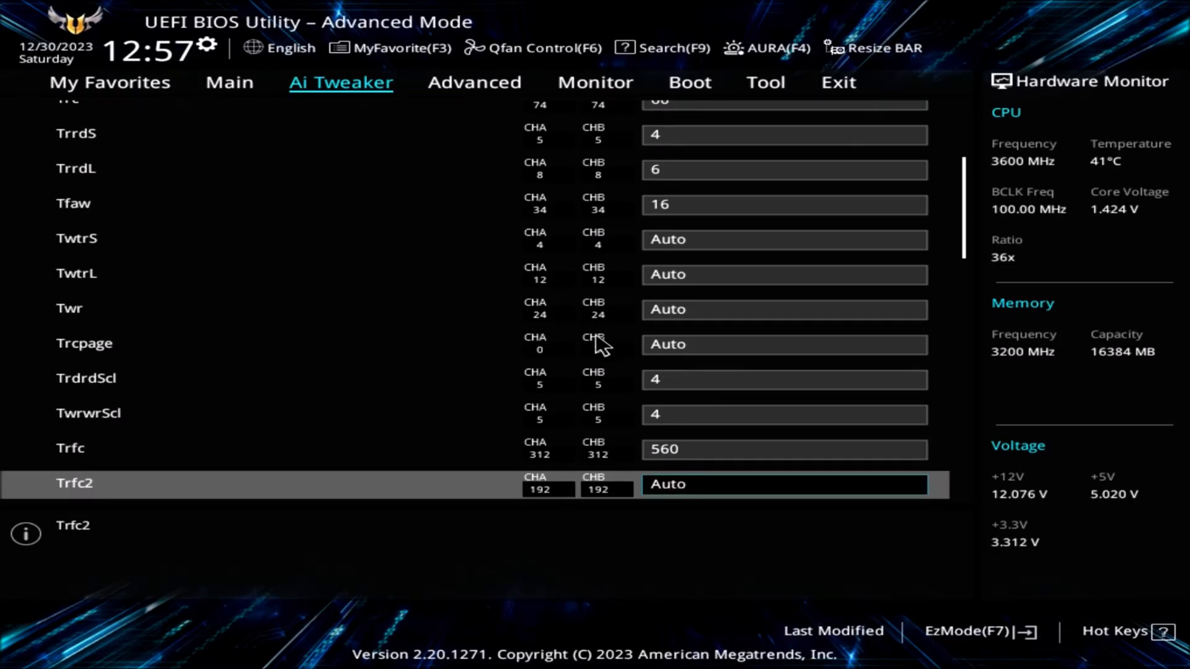
{"action": "key", "text": "Down"}
{"action": "key", "text": "Down"}
{"action": "key", "text": "Up"}
{"action": "key", "text": "Up"}
{"action": "key", "text": "Down"}
{"action": "key", "text": "Down"}
{"action": "key", "text": "Down"}
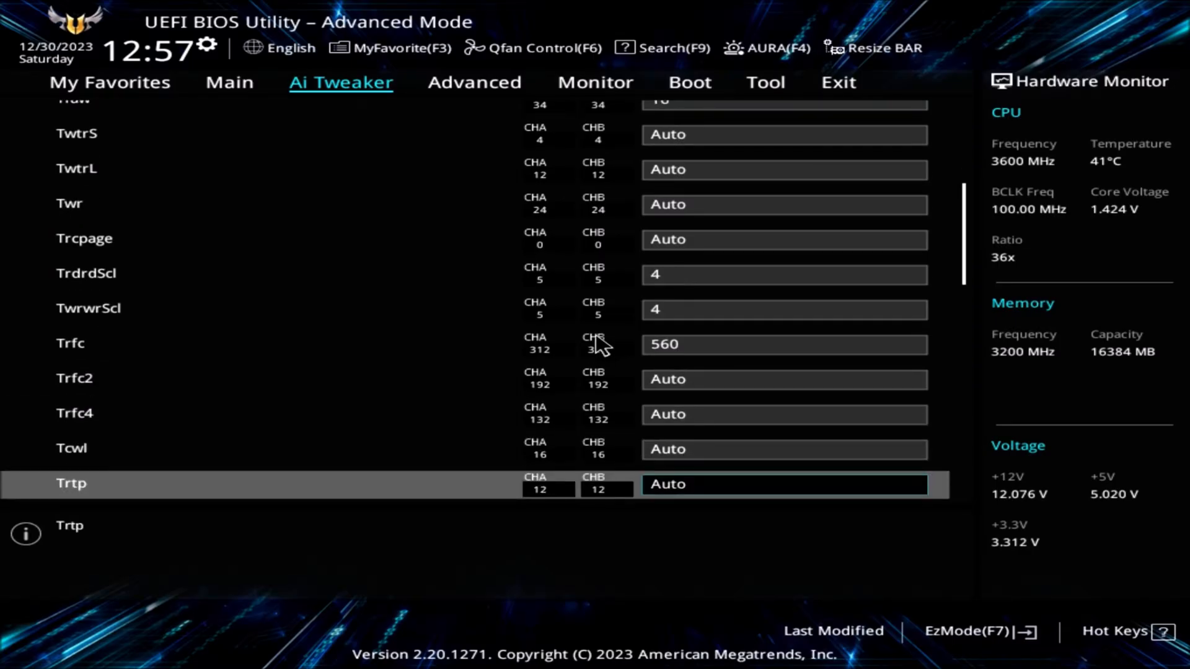
{"action": "type", "text": "10"}
{"action": "key", "text": "Down"}
{"action": "type", "text": "1"}
{"action": "key", "text": "Down"}
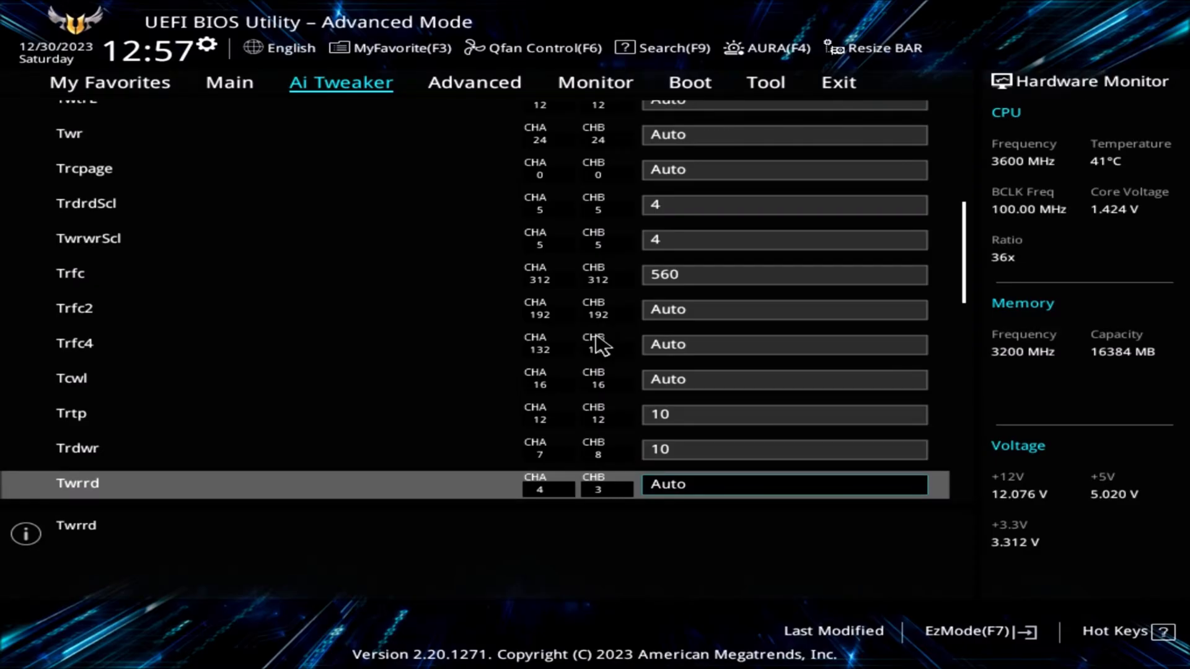
{"action": "type", "text": "3"}
- Set Tcke to 1, keeping the TwrwrSc through TrdrdDd timings on Auto
{"action": "key", "text": "Down"}
{"action": "key", "text": "Down"}
{"action": "key", "text": "Down"}
{"action": "key", "text": "Down"}
{"action": "key", "text": "Down"}
{"action": "key", "text": "Down"}
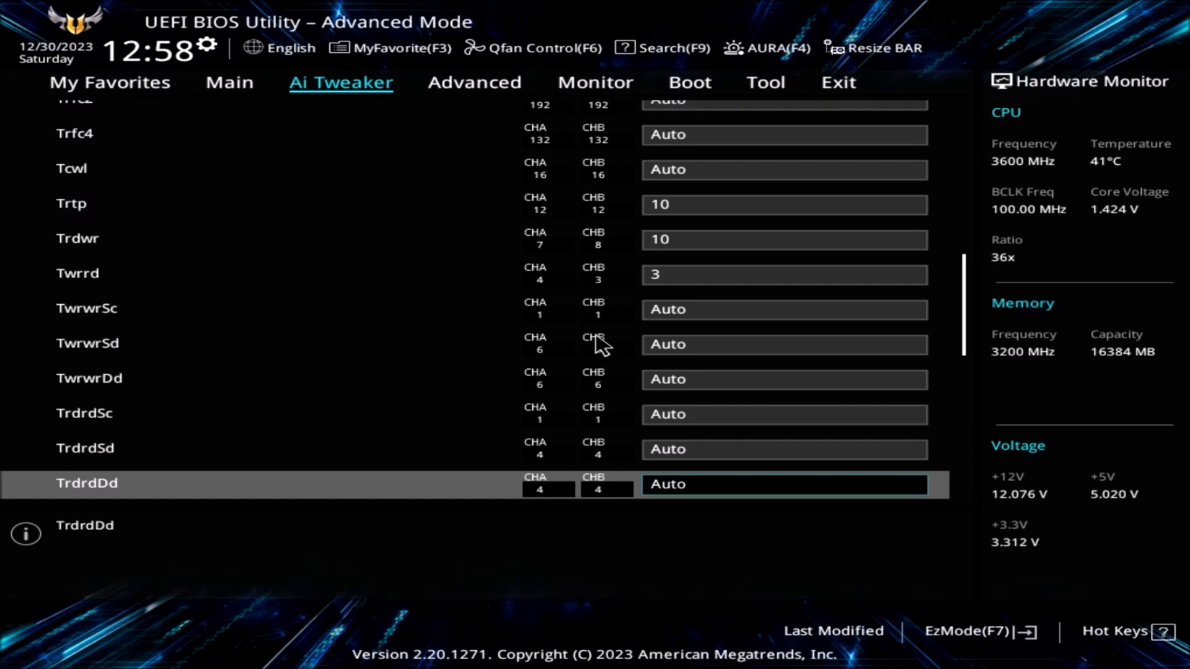
{"action": "key", "text": "Down"}
{"action": "type", "text": "1"}
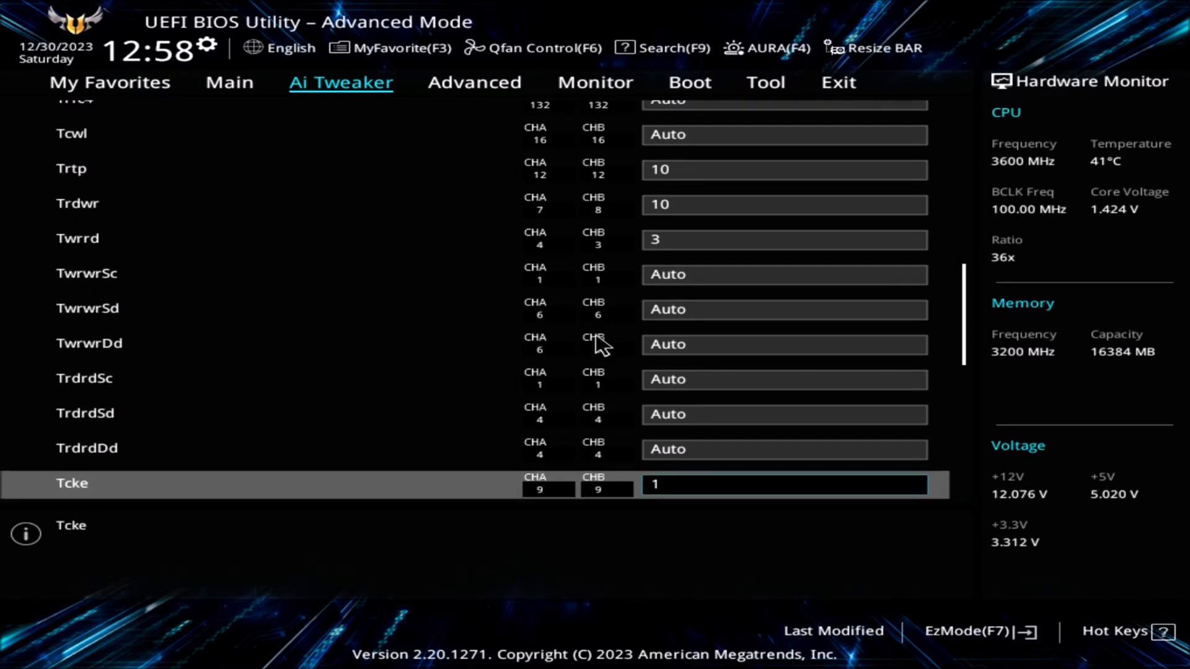
- Examine the remaining DRAM timing options from ProcODT to Mem Over Clock Fail Count, and review the list back toward its beginning
{"action": "key", "text": "Down"}
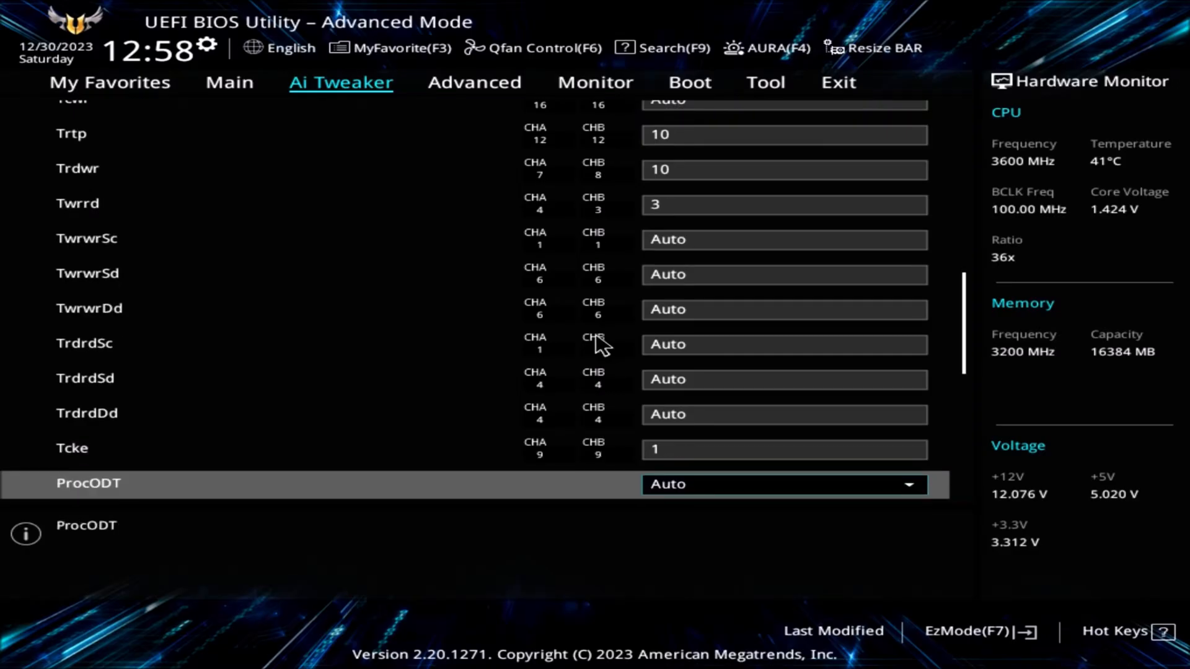
{"action": "key", "text": "Down"}
{"action": "key", "text": "Down"}
{"action": "key", "text": "Down"}
{"action": "key", "text": "Down"}
{"action": "key", "text": "Down"}
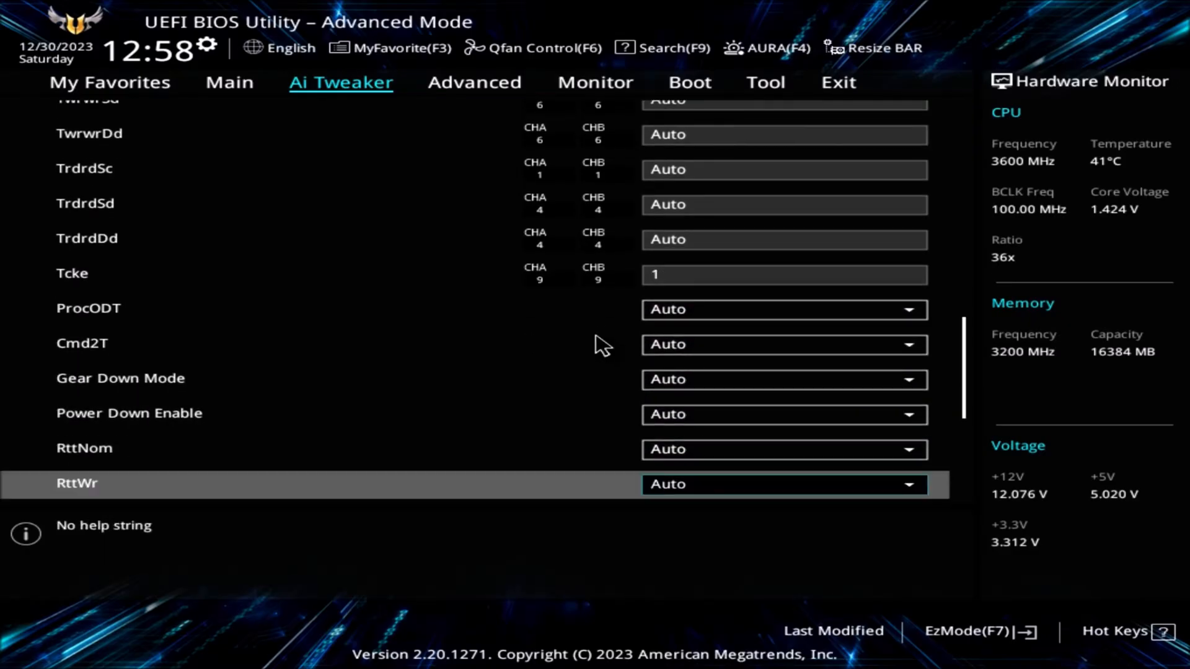
{"action": "key", "text": "Down"}
{"action": "key", "text": "Down"}
{"action": "key", "text": "Down"}
{"action": "key", "text": "Down"}
{"action": "key", "text": "Down"}
{"action": "key", "text": "Down"}
{"action": "key", "text": "Down"}
{"action": "key", "text": "Down"}
{"action": "key", "text": "Down"}
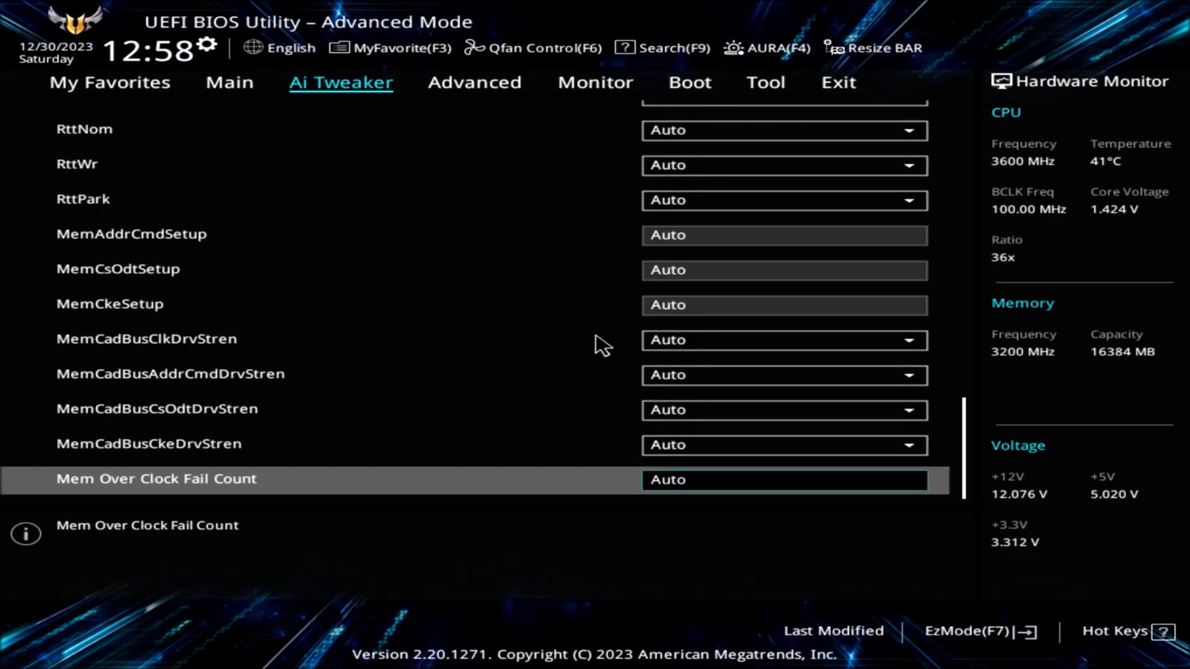
{"action": "key", "text": "Up"}
{"action": "key", "text": "Up"}
{"action": "key", "text": "Up"}
{"action": "key", "text": "Up"}
{"action": "key", "text": "Up"}
{"action": "key", "text": "Up"}
{"action": "key", "text": "Up"}
{"action": "key", "text": "Up"}
{"action": "key", "text": "Up"}
{"action": "key", "text": "Up"}
{"action": "key", "text": "Up"}
{"action": "key", "text": "Up"}
{"action": "key", "text": "Up"}
{"action": "key", "text": "Up"}
{"action": "key", "text": "Up"}
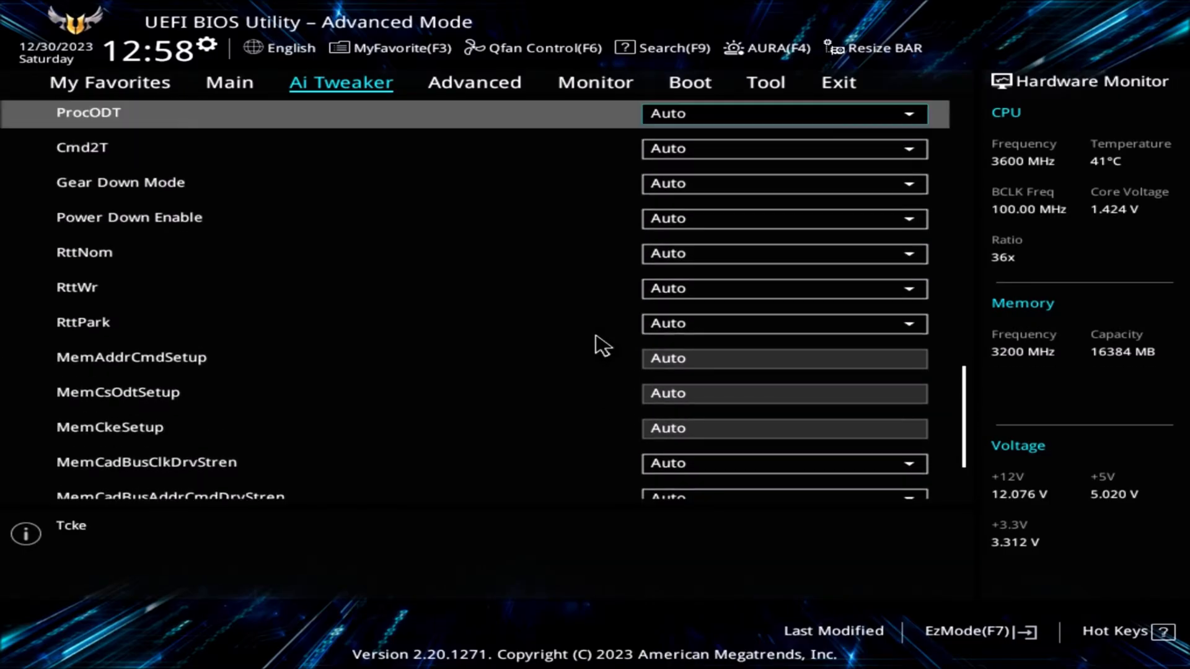
{"action": "key", "text": "Up"}
{"action": "key", "text": "Up"}
{"action": "key", "text": "Up"}
{"action": "key", "text": "Up"}
{"action": "key", "text": "Up"}
{"action": "key", "text": "Up"}
{"action": "key", "text": "Up"}
{"action": "key", "text": "Up"}
{"action": "key", "text": "Up"}
{"action": "key", "text": "Up"}
{"action": "key", "text": "Up"}
{"action": "key", "text": "Up"}
{"action": "key", "text": "Up"}
{"action": "key", "text": "Up"}
{"action": "key", "text": "Up"}
{"action": "key", "text": "Up"}
{"action": "key", "text": "Up"}
{"action": "key", "text": "Up"}
{"action": "key", "text": "Up"}
{"action": "key", "text": "Up"}
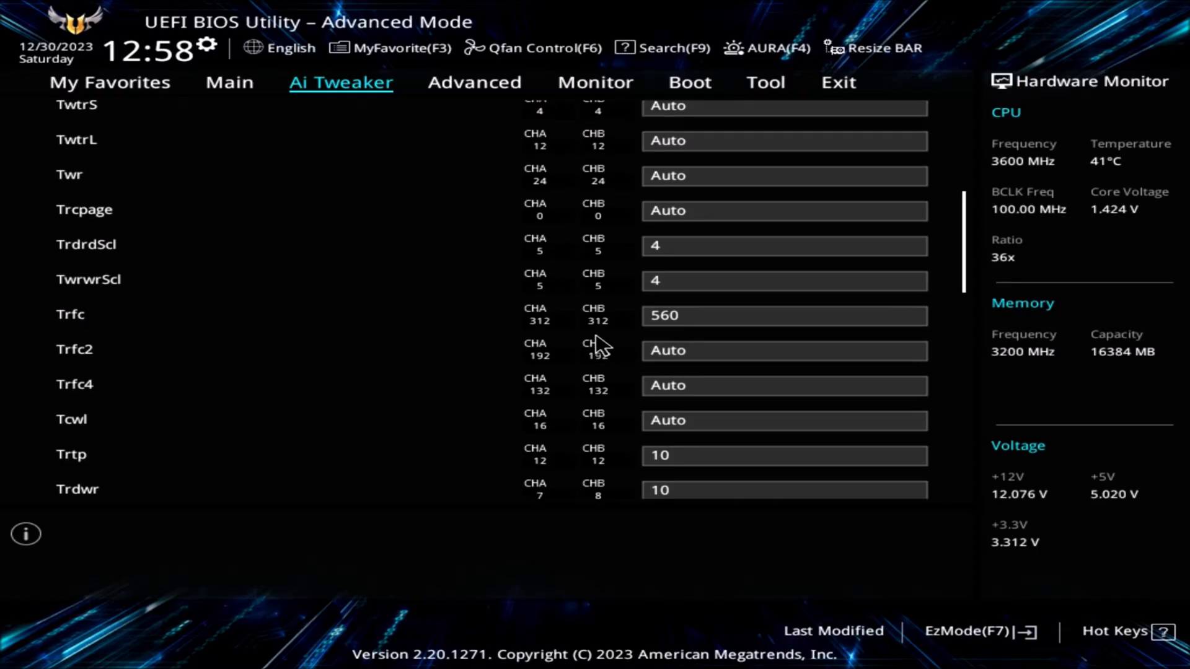
- Review the DRAM timing values from Trdwr back through TwtrS
{"action": "key", "text": "Up"}
{"action": "key", "text": "Up"}
{"action": "key", "text": "Up"}
{"action": "key", "text": "Up"}
{"action": "key", "text": "Up"}
{"action": "key", "text": "Up"}
{"action": "key", "text": "Up"}
{"action": "key", "text": "Up"}
{"action": "key", "text": "Up"}
{"action": "key", "text": "Up"}
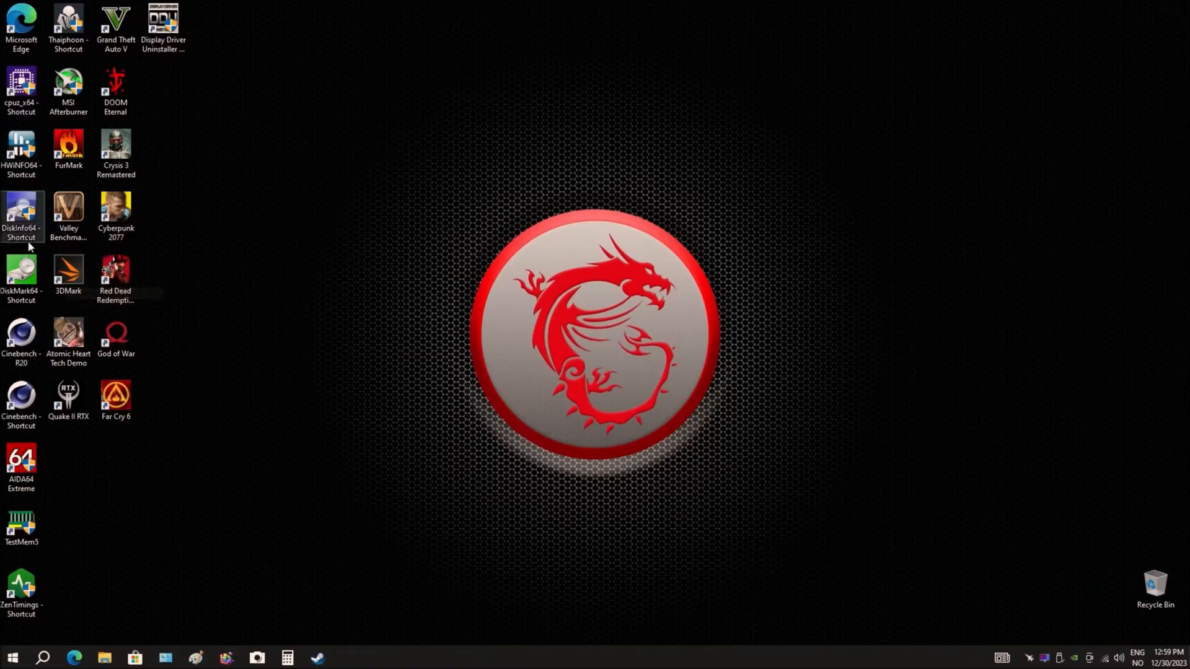
- Switch to the Windows desktop, check the applied memory timings in ZenTimings, and close it
{"action": "double_click", "coordinate": [30, 532]}
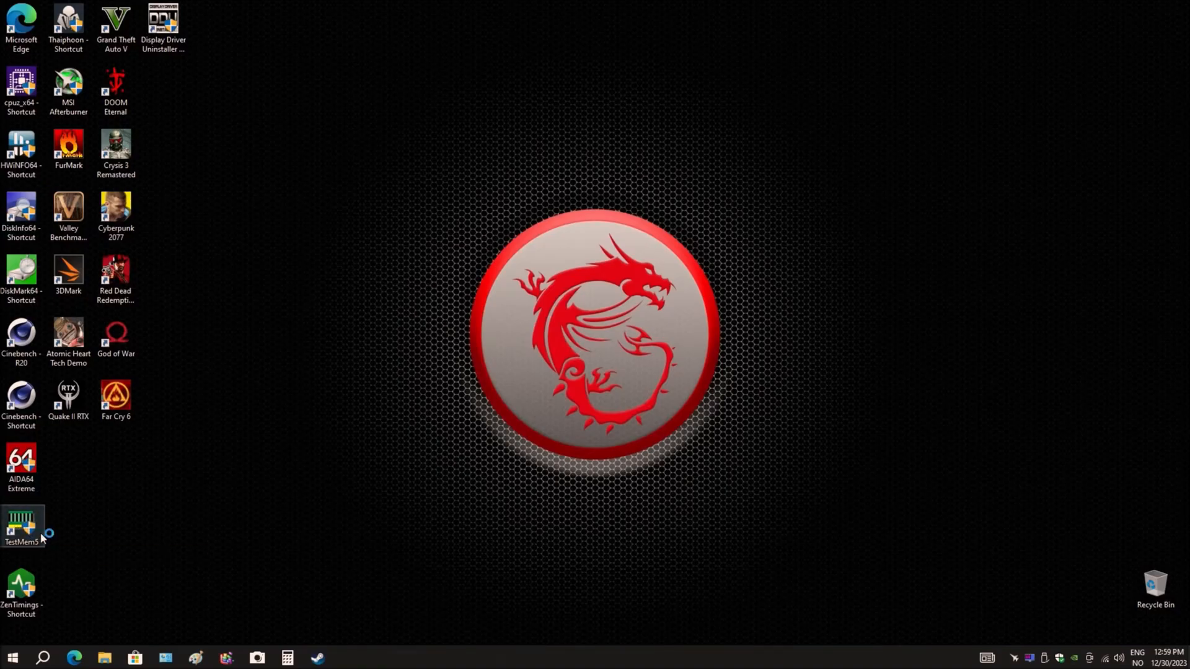
{"action": "left_click", "coordinate": [320, 275]}
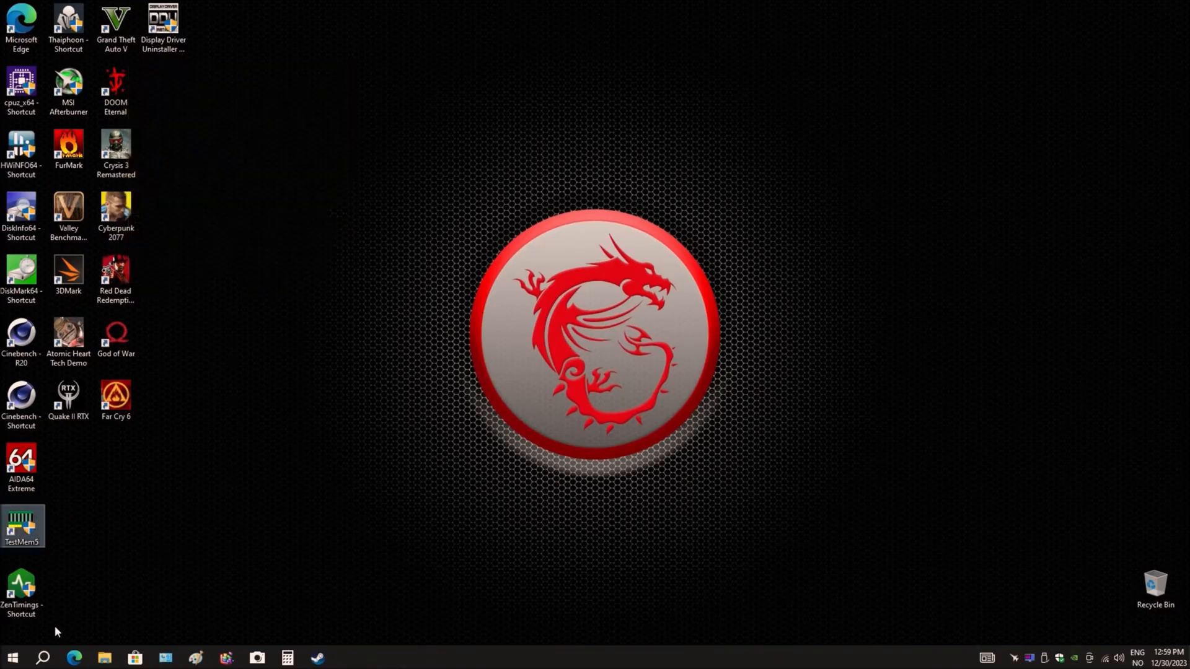
{"action": "double_click", "coordinate": [30, 594]}
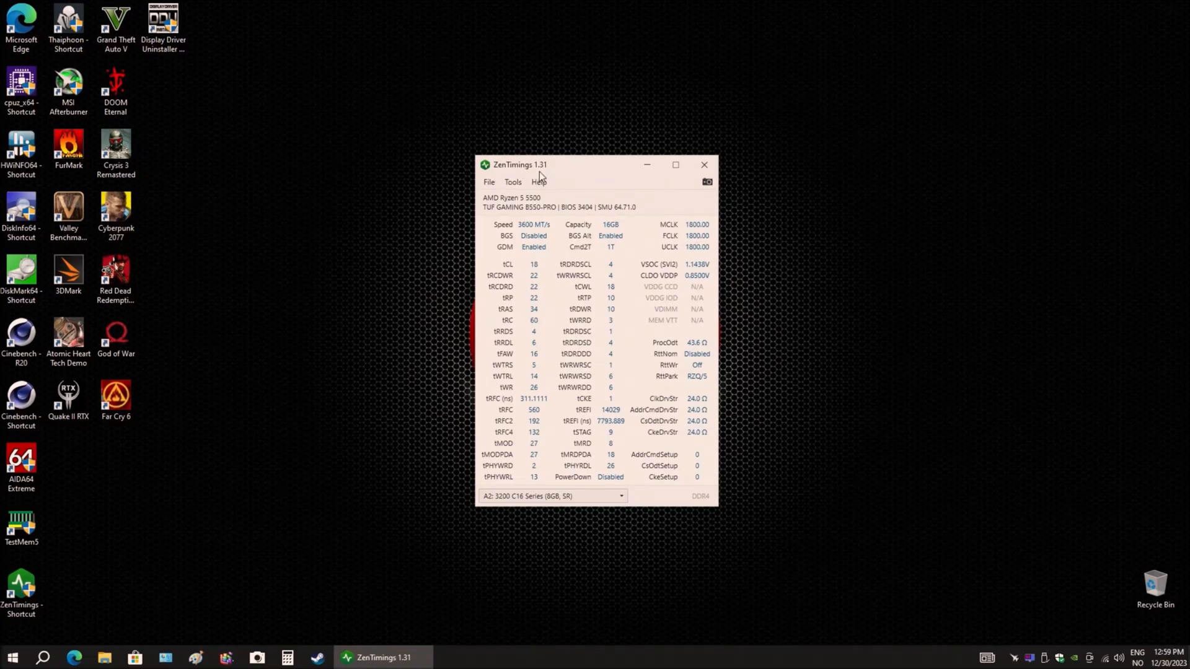
{"action": "left_click", "coordinate": [704, 165]}
- Switch to Microsoft Edge, find ZenTimings among TechPowerUp's Sysinfo downloads, and close the browser
{"action": "double_click", "coordinate": [21, 23]}
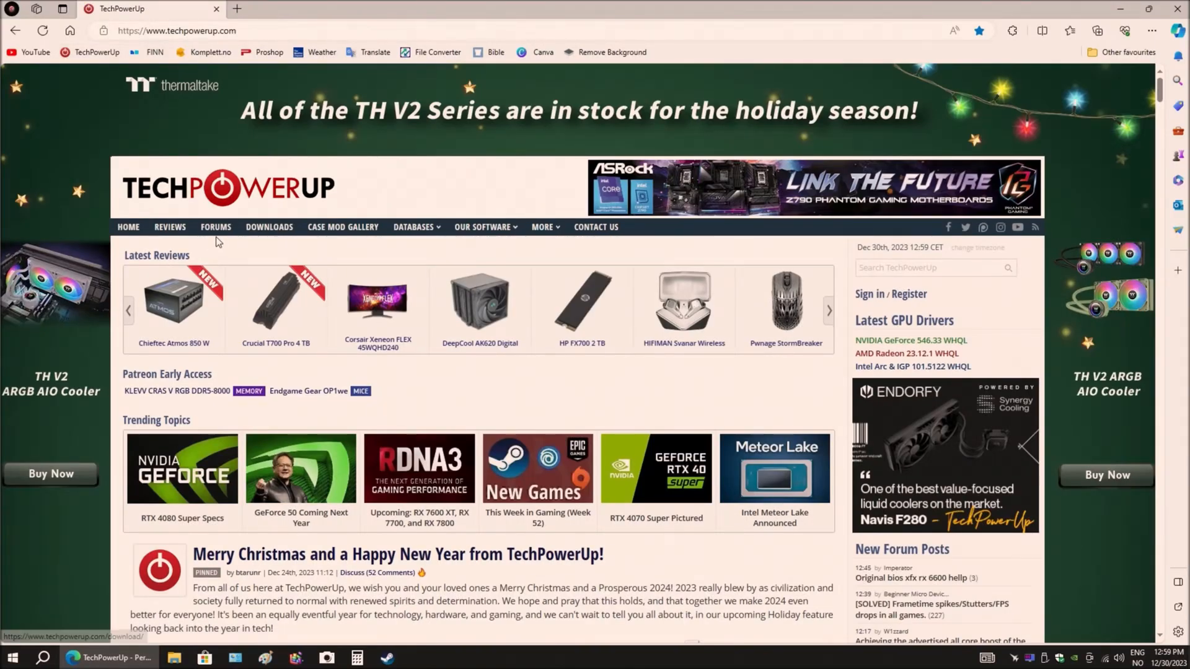
{"action": "left_click", "coordinate": [258, 228]}
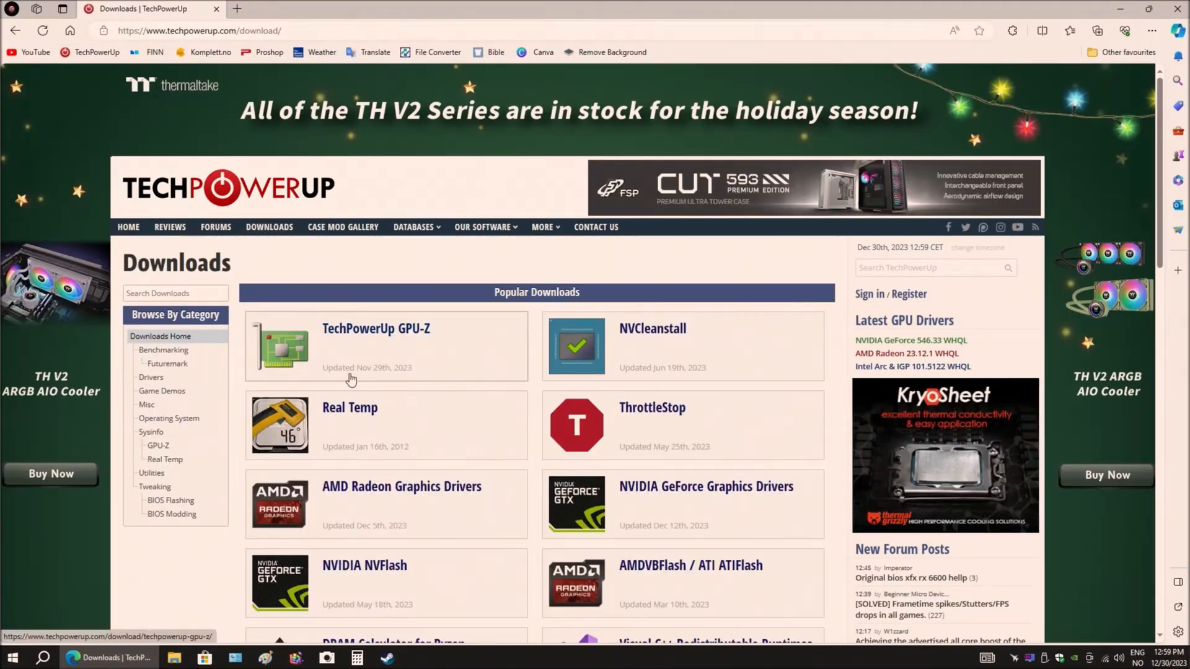
{"action": "scroll", "coordinate": [416, 385], "scroll_direction": "down", "scroll_amount": 3}
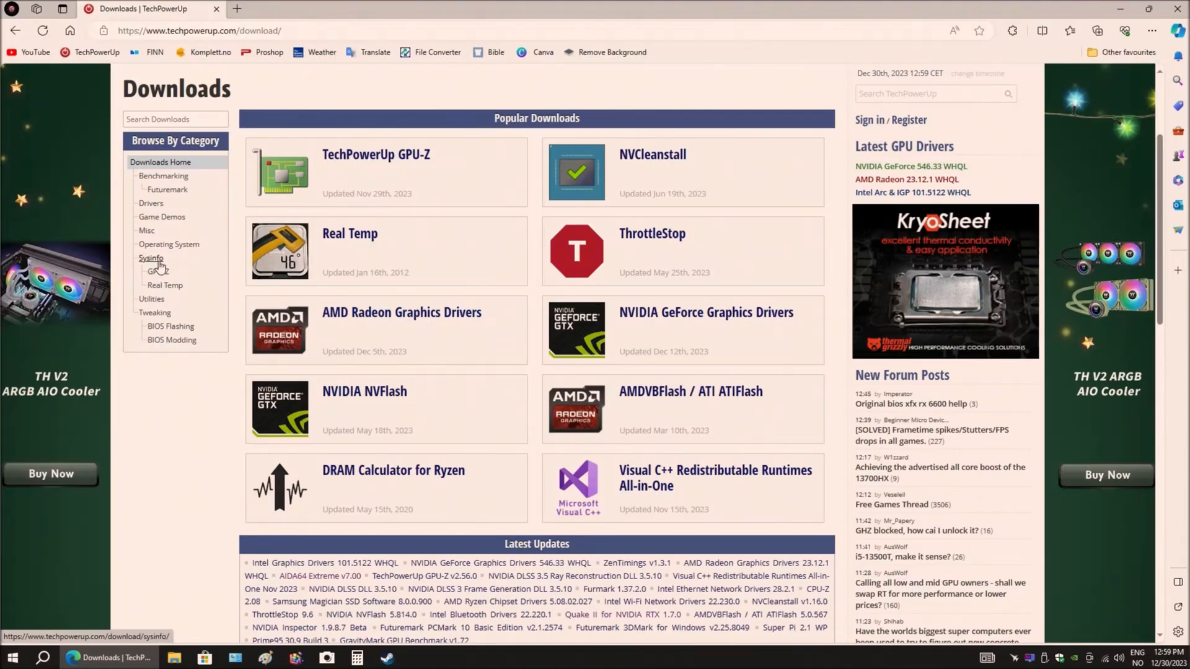
{"action": "left_click", "coordinate": [159, 262]}
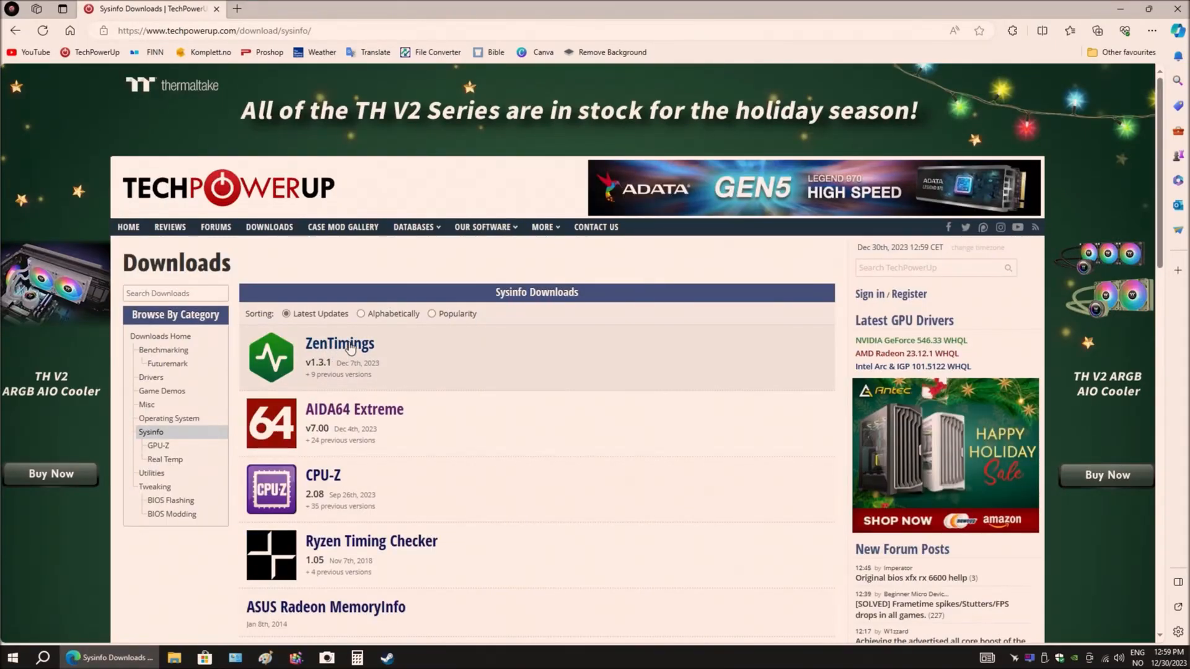
{"action": "scroll", "coordinate": [333, 477], "scroll_direction": "down", "scroll_amount": 3}
{"action": "scroll", "coordinate": [333, 458], "scroll_direction": "up", "scroll_amount": 3}
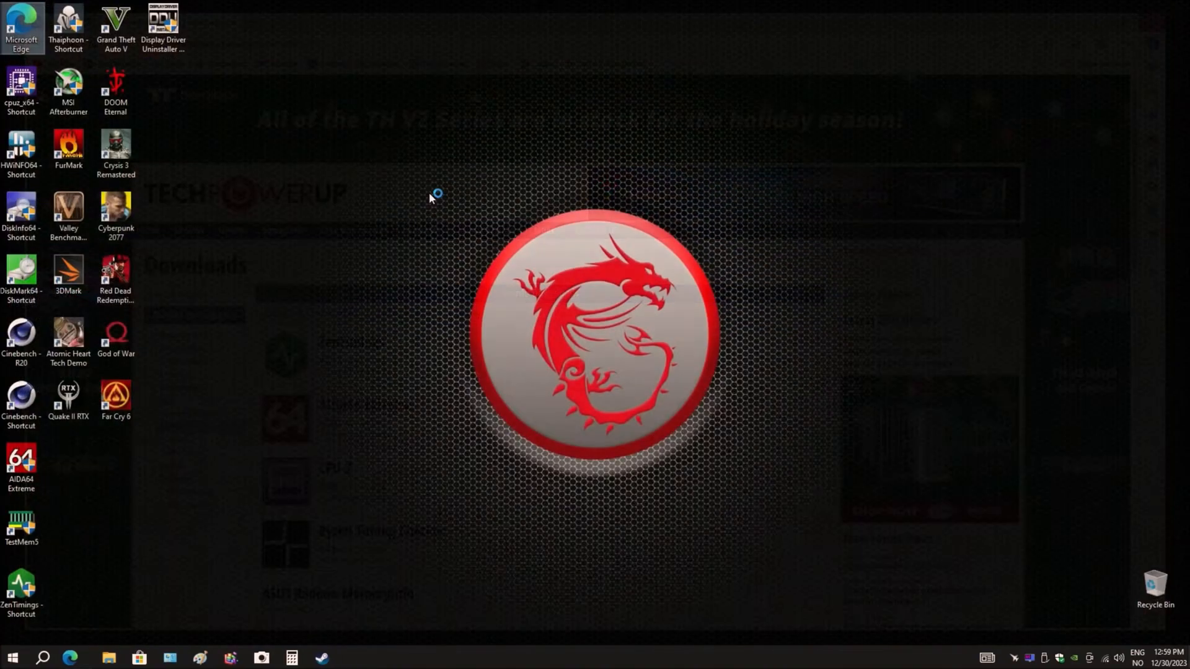
{"action": "left_click", "coordinate": [1177, 9]}
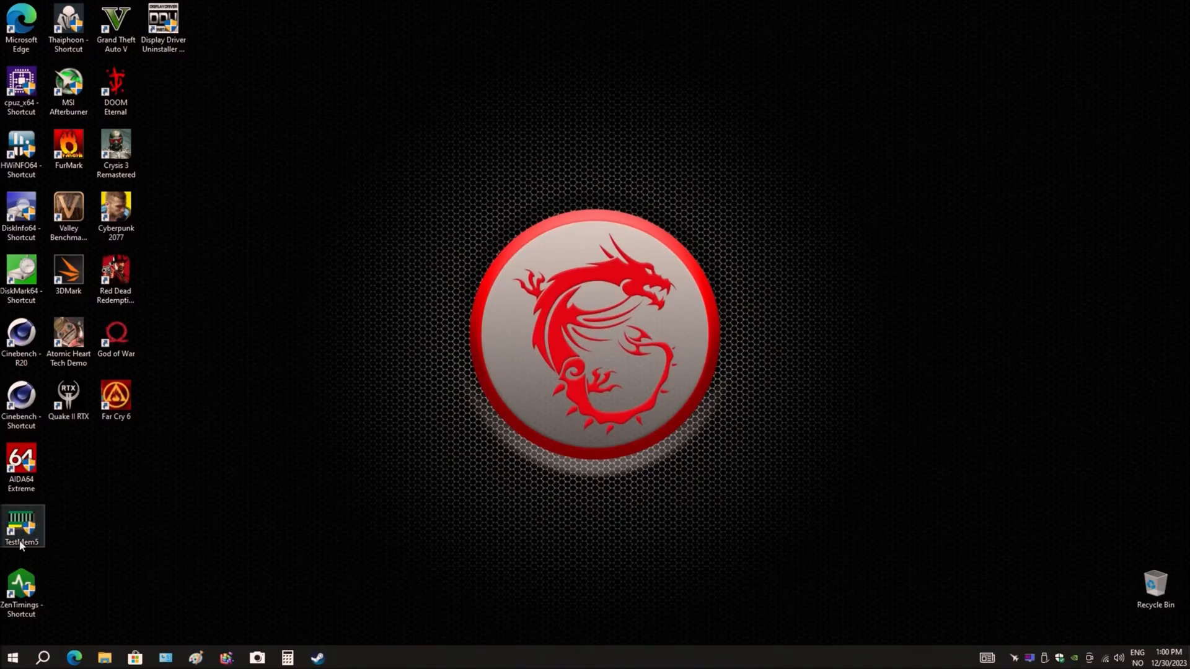
- Launch Grand Theft Auto V and open its Graphics settings
{"action": "left_click", "coordinate": [120, 28]}
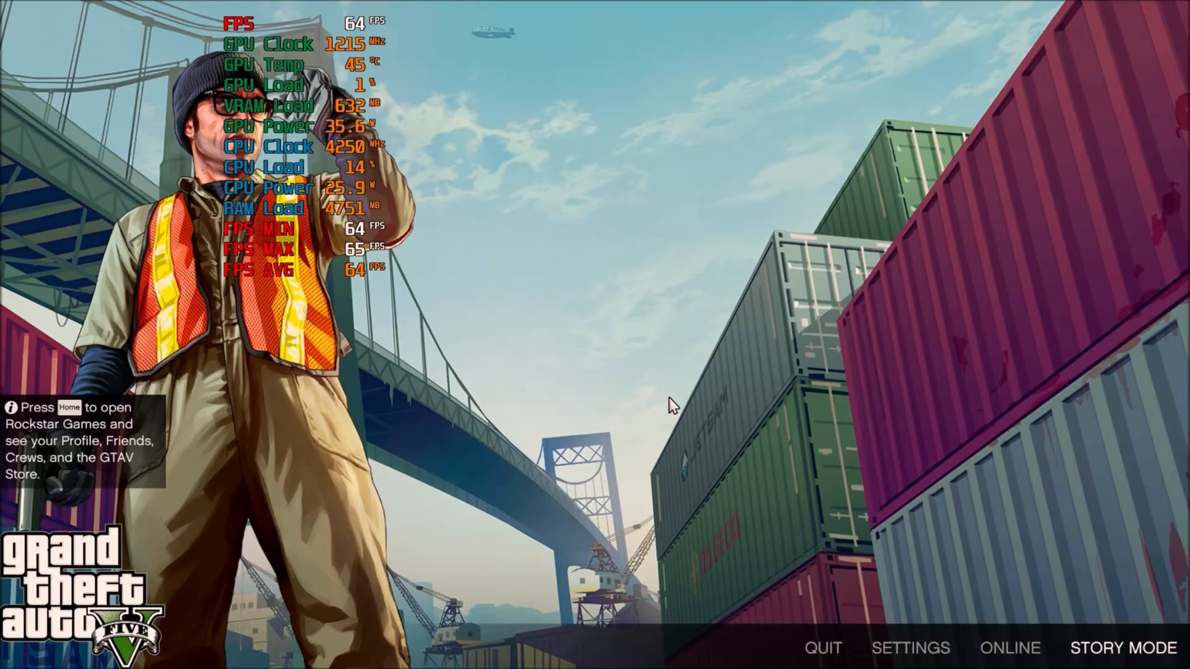
{"action": "left_click", "coordinate": [890, 644]}
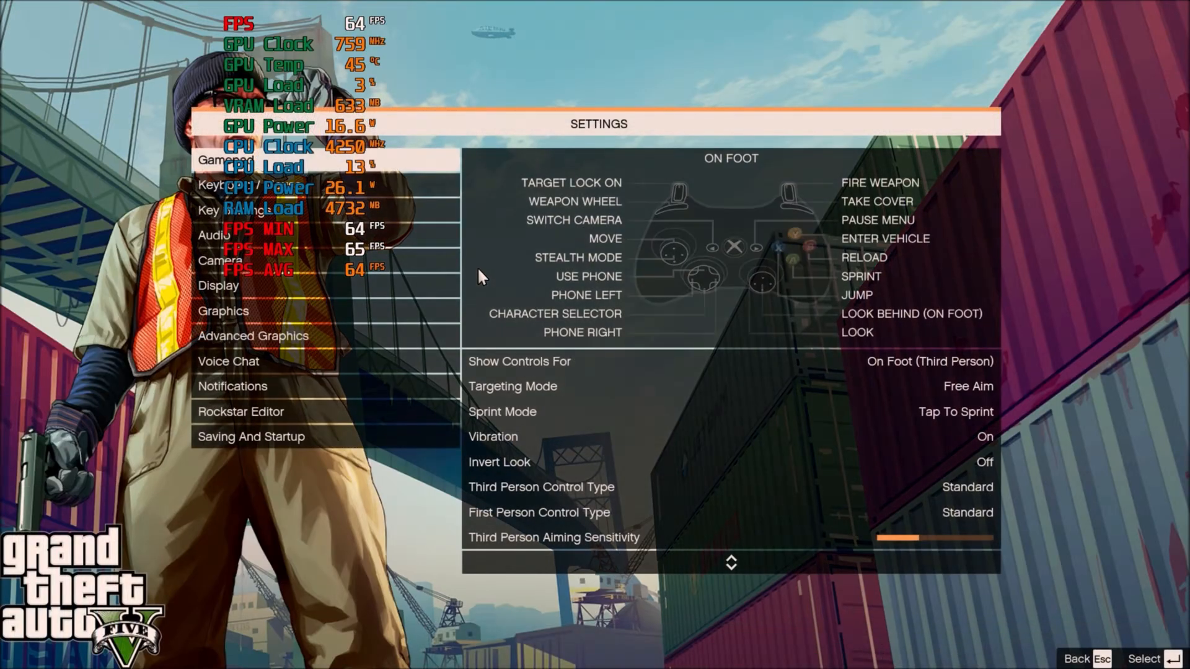
{"action": "left_click", "coordinate": [257, 312]}
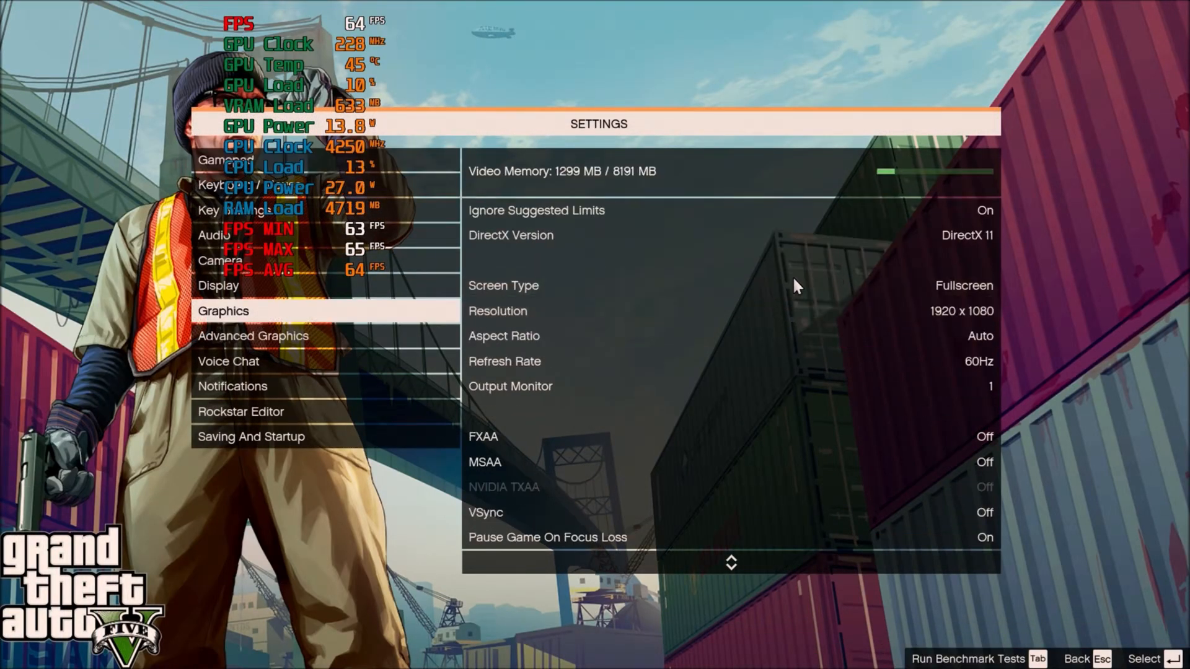
- Examine the game's graphics options from Ignore Suggested Limits past Shadow Quality, plus the Advanced Graphics options
{"action": "key", "text": "Down"}
{"action": "key", "text": "Down"}
{"action": "key", "text": "Down"}
{"action": "key", "text": "Down"}
{"action": "key", "text": "Down"}
{"action": "key", "text": "Down"}
{"action": "key", "text": "Down"}
{"action": "key", "text": "Down"}
{"action": "key", "text": "Down"}
{"action": "key", "text": "Down"}
{"action": "key", "text": "Down"}
{"action": "key", "text": "Down"}
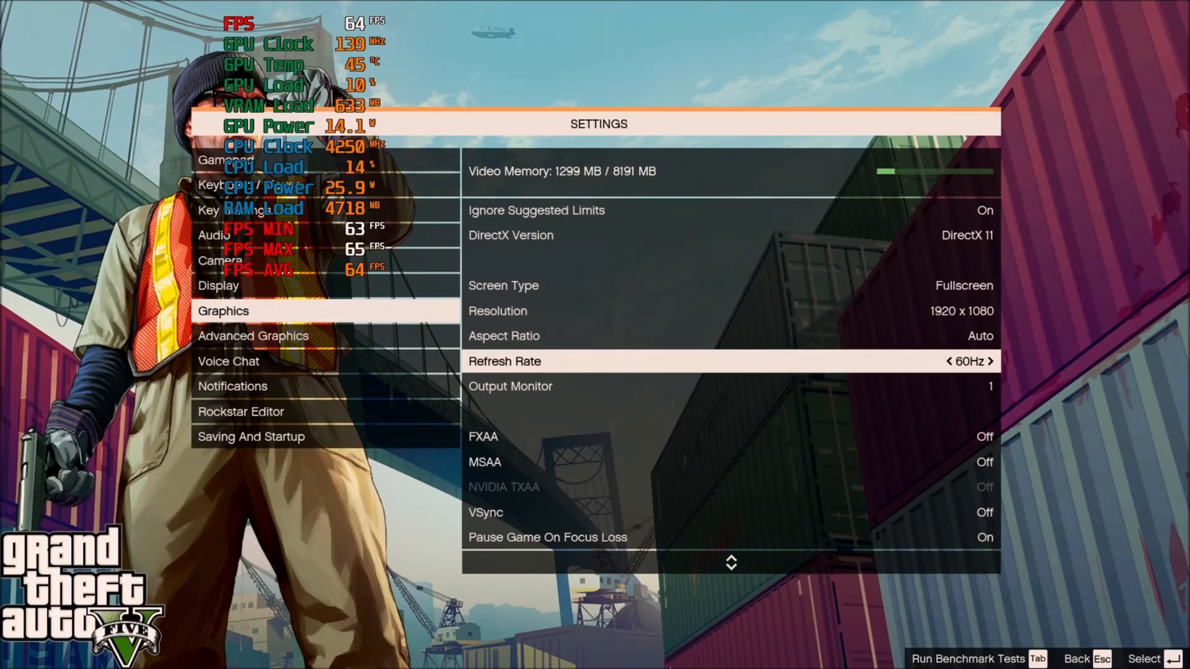
{"action": "key", "text": "Down"}
{"action": "key", "text": "Down"}
{"action": "key", "text": "Down"}
{"action": "key", "text": "Down"}
{"action": "key", "text": "Down"}
{"action": "key", "text": "Down"}
{"action": "key", "text": "Down"}
{"action": "key", "text": "Down"}
{"action": "key", "text": "Down"}
{"action": "key", "text": "Down"}
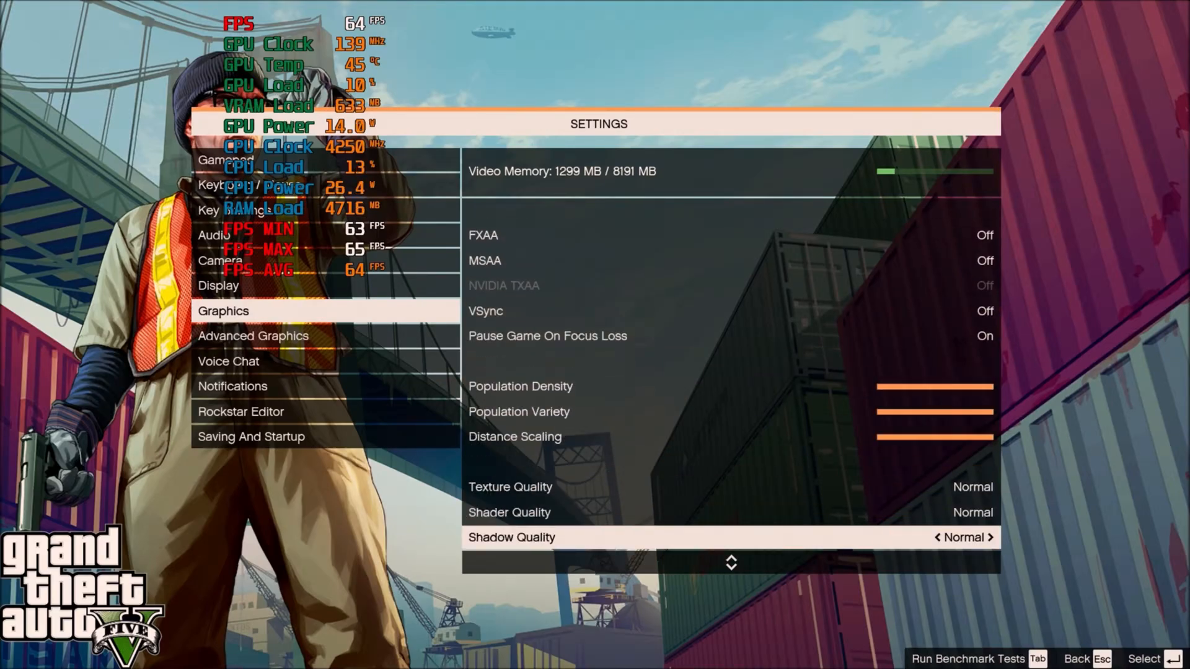
{"action": "key", "text": "Down"}
{"action": "key", "text": "Down"}
{"action": "key", "text": "Down"}
{"action": "key", "text": "Down"}
{"action": "key", "text": "Down"}
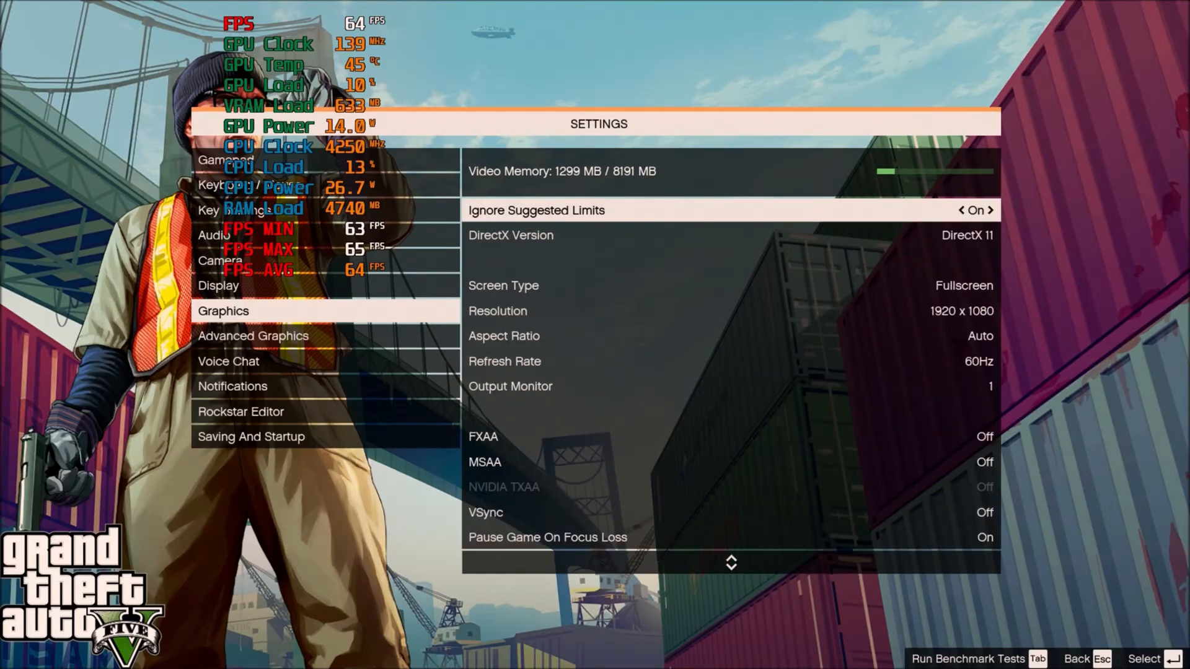
{"action": "left_click", "coordinate": [232, 333]}
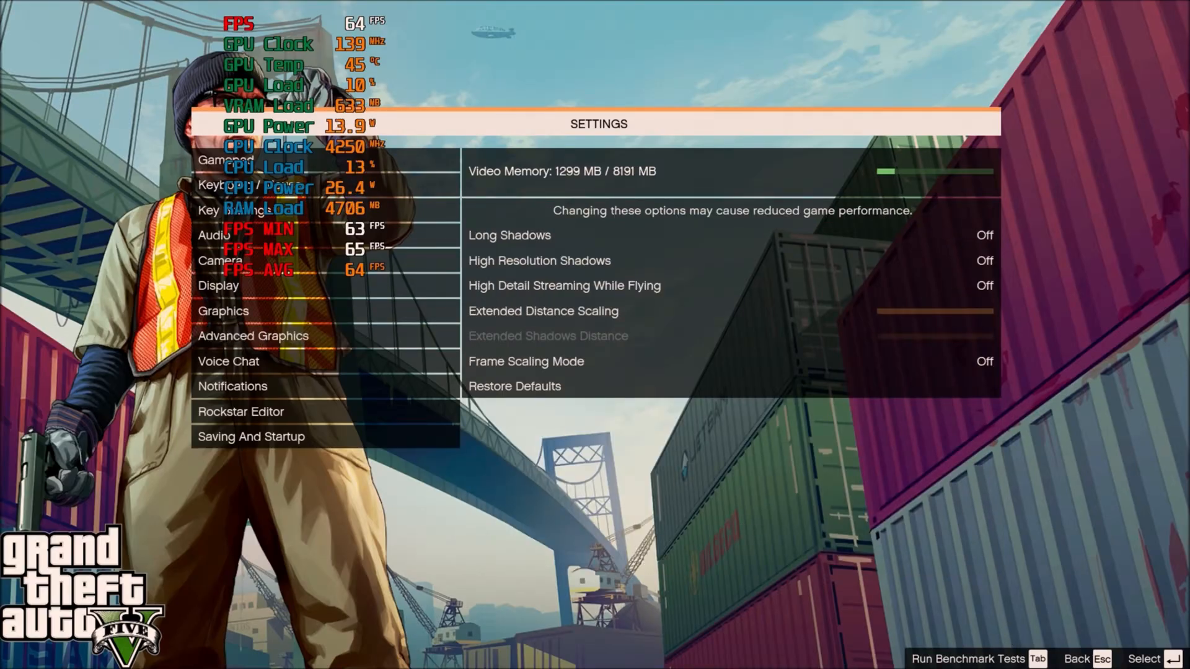
- Start Story Mode, leave the house, and drive the parked car through the city while monitoring frame rates
{"action": "key", "text": "Escape"}
{"action": "left_click", "coordinate": [1109, 648]}
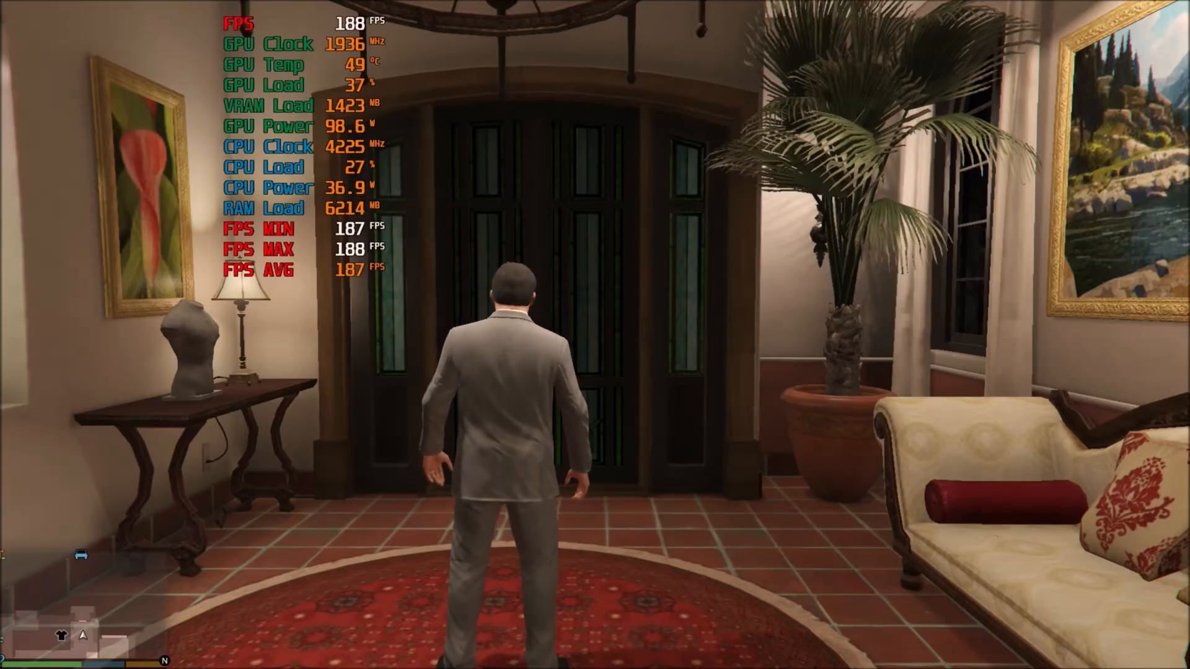
{"action": "key", "text": "w"}
{"action": "key", "text": "shift+w"}
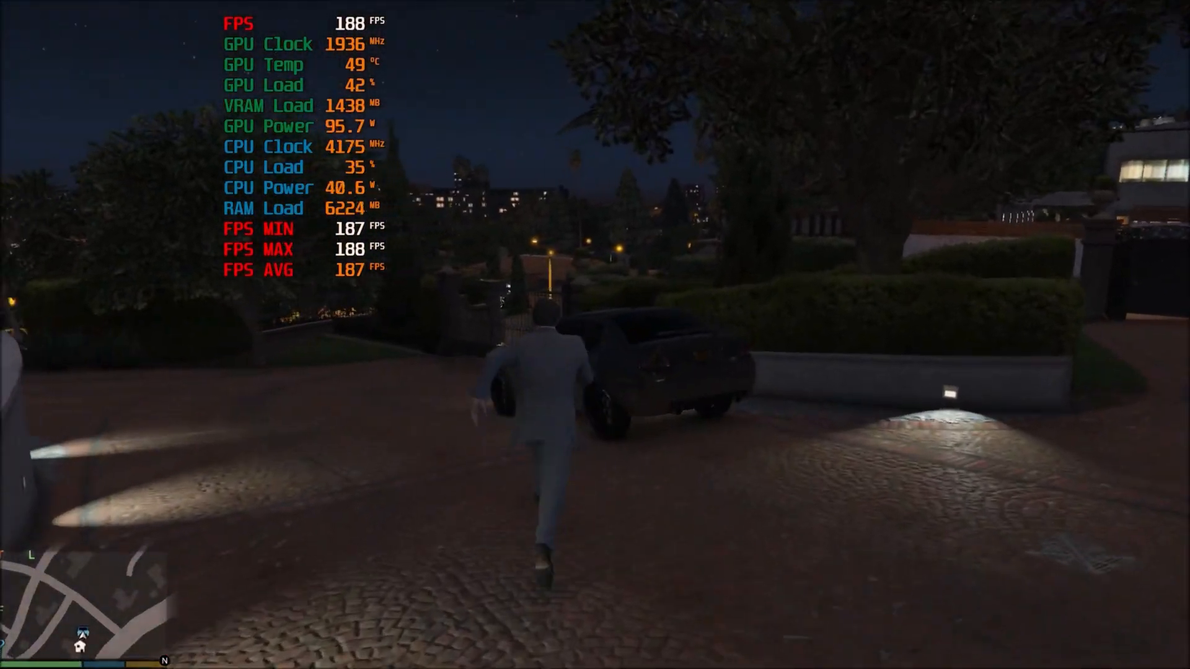
{"action": "key", "text": "f"}
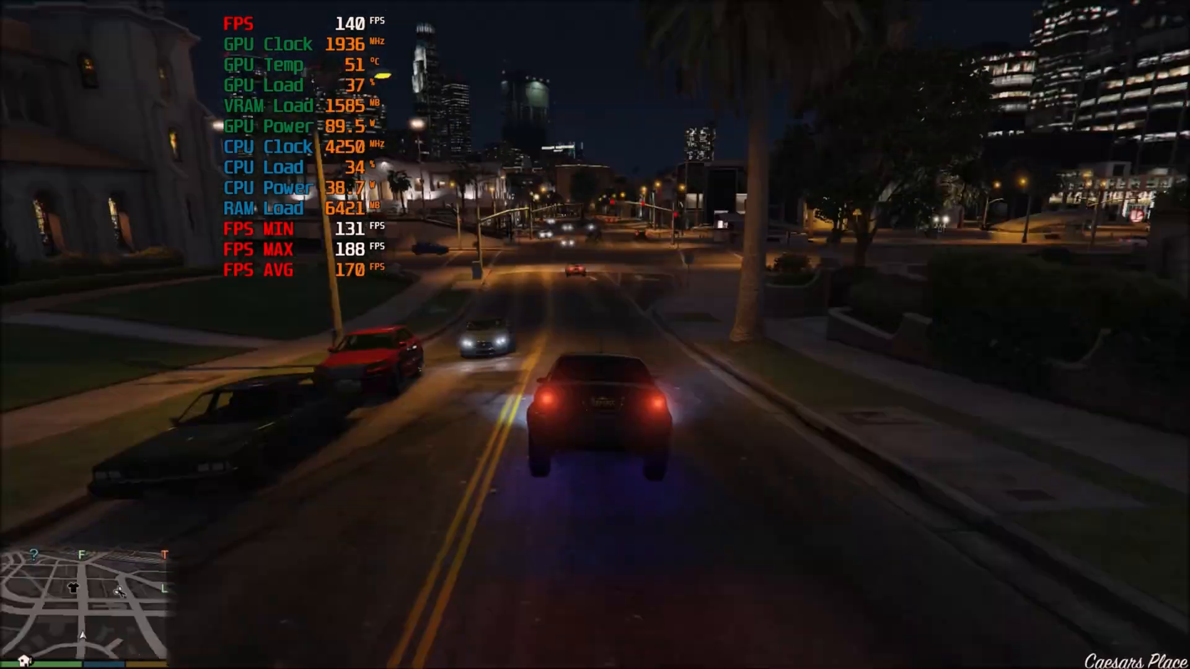
{"action": "key", "text": "w"}
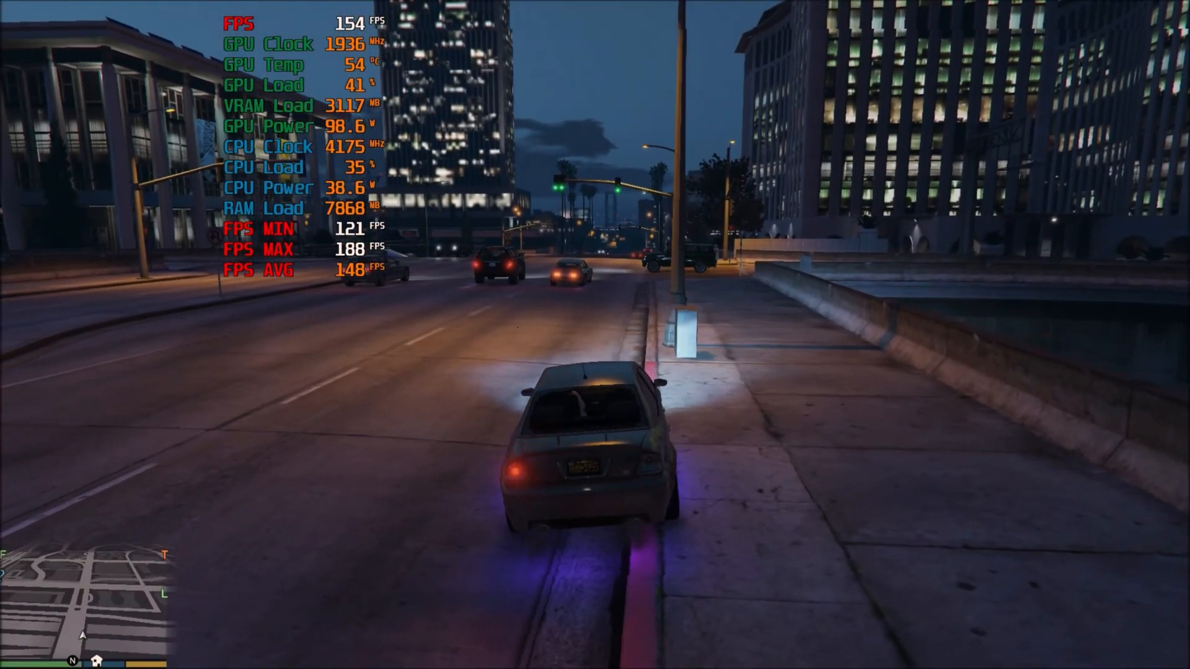
- Get out of the car and walk along the sidewalk beside it to observe performance on foot
{"action": "key", "text": "f"}
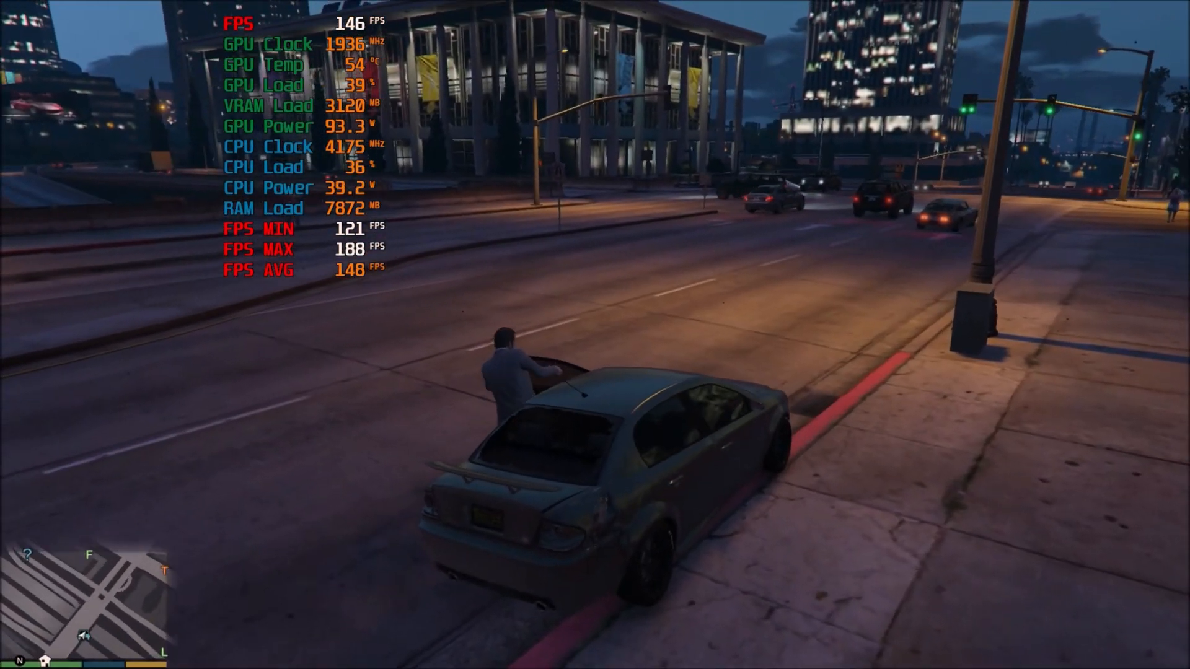
{"action": "key", "text": "w"}
{"action": "key", "text": "w"}
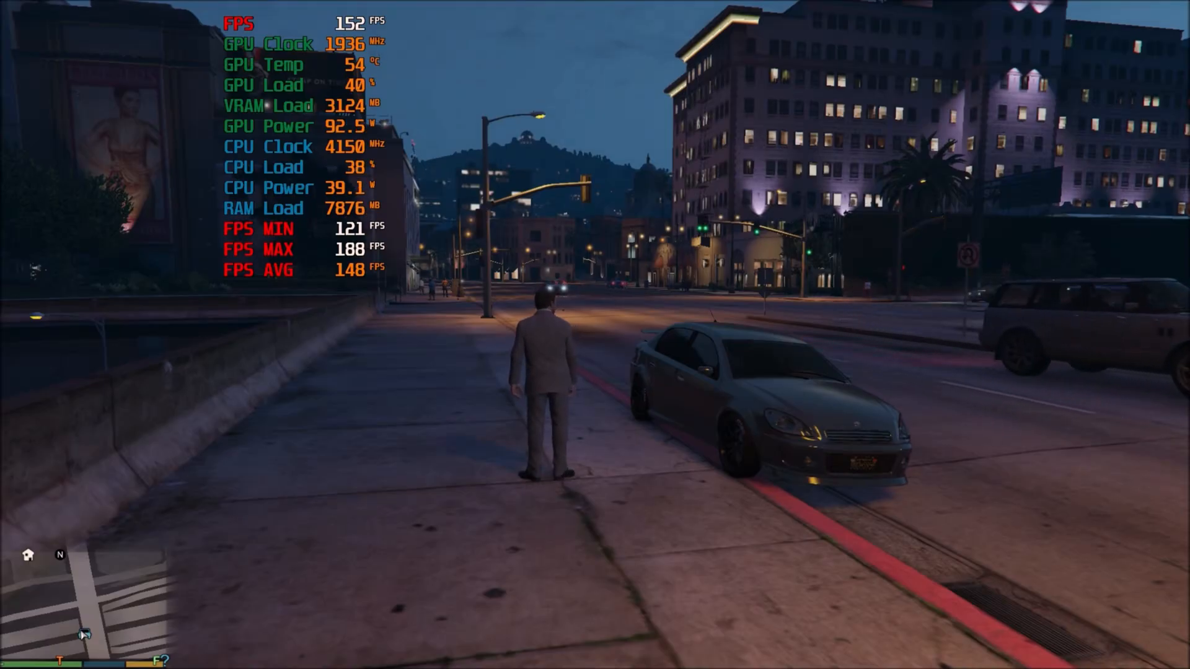
{"action": "key", "text": "w"}
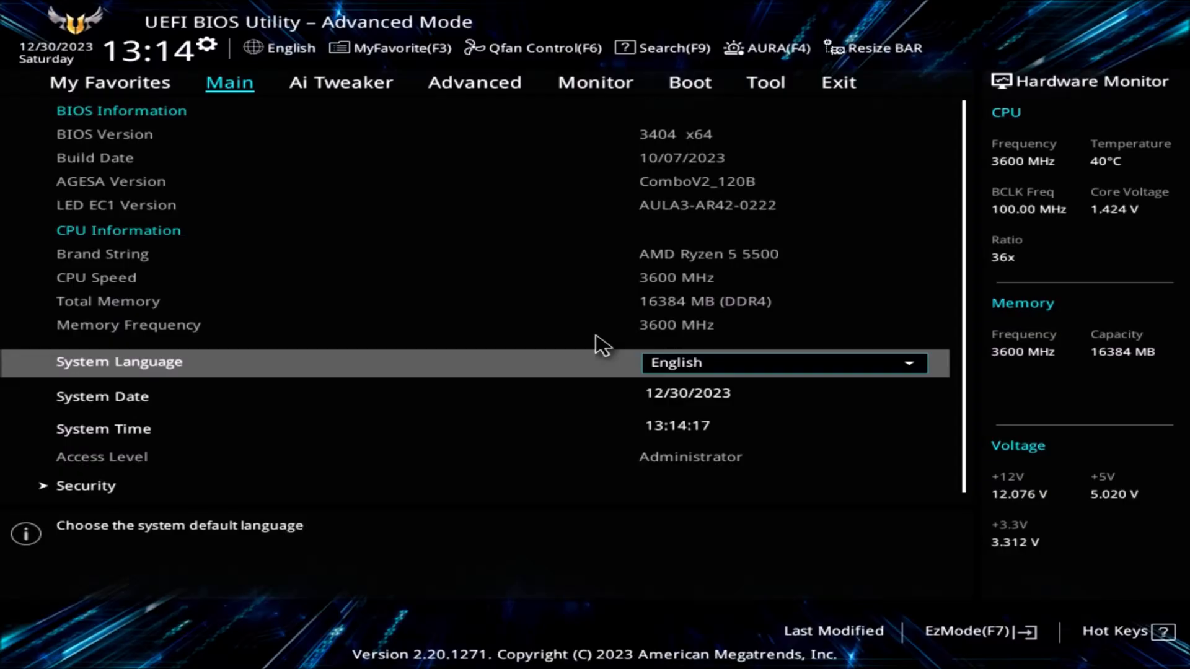
- Switch to the BIOS and open the nested AMD Overclocking page within the Advanced settings
{"action": "key", "text": "Right"}
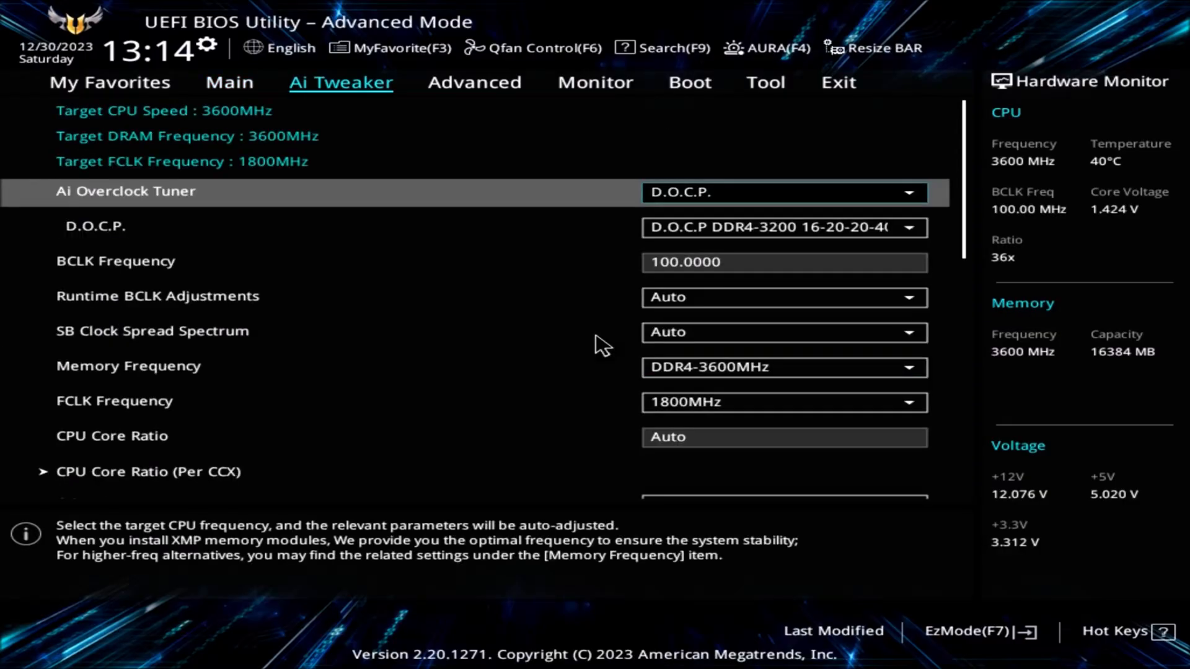
{"action": "key", "text": "Right"}
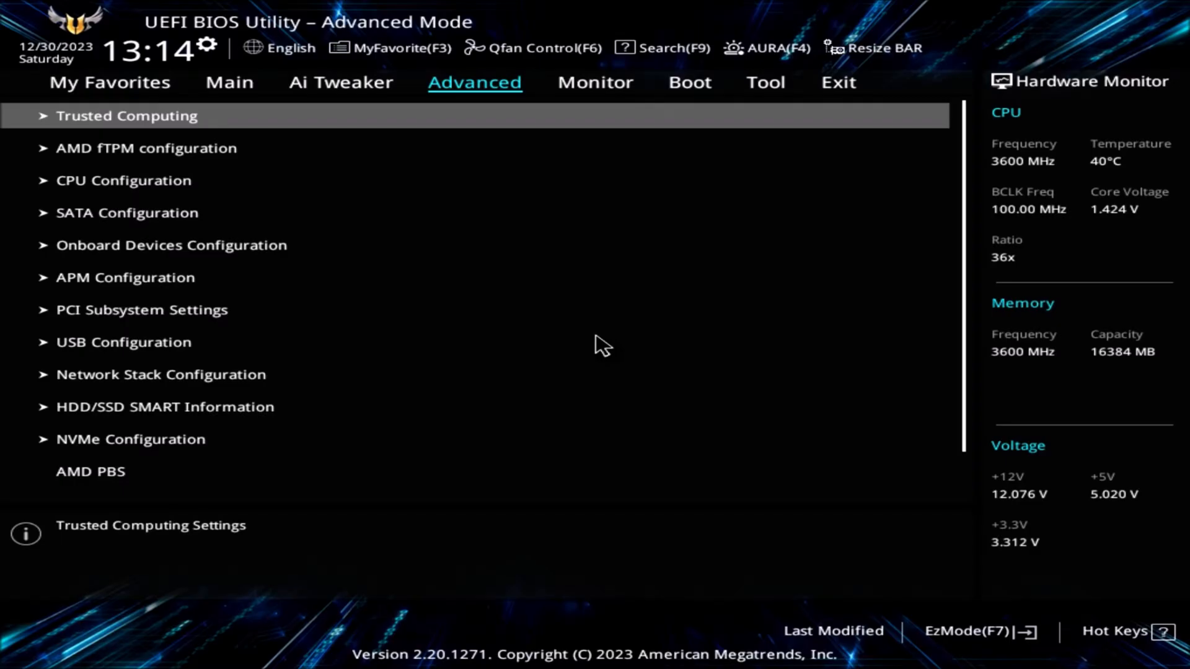
{"action": "key", "text": "Left"}
{"action": "key", "text": "Right"}
{"action": "key", "text": "Left"}
{"action": "key", "text": "Right"}
{"action": "key", "text": "Down"}
{"action": "key", "text": "Down"}
{"action": "key", "text": "Down"}
{"action": "key", "text": "Down"}
{"action": "key", "text": "Down"}
{"action": "key", "text": "Down"}
{"action": "key", "text": "Down"}
{"action": "key", "text": "Down"}
{"action": "key", "text": "Down"}
{"action": "key", "text": "Down"}
{"action": "key", "text": "Down"}
{"action": "key", "text": "Down"}
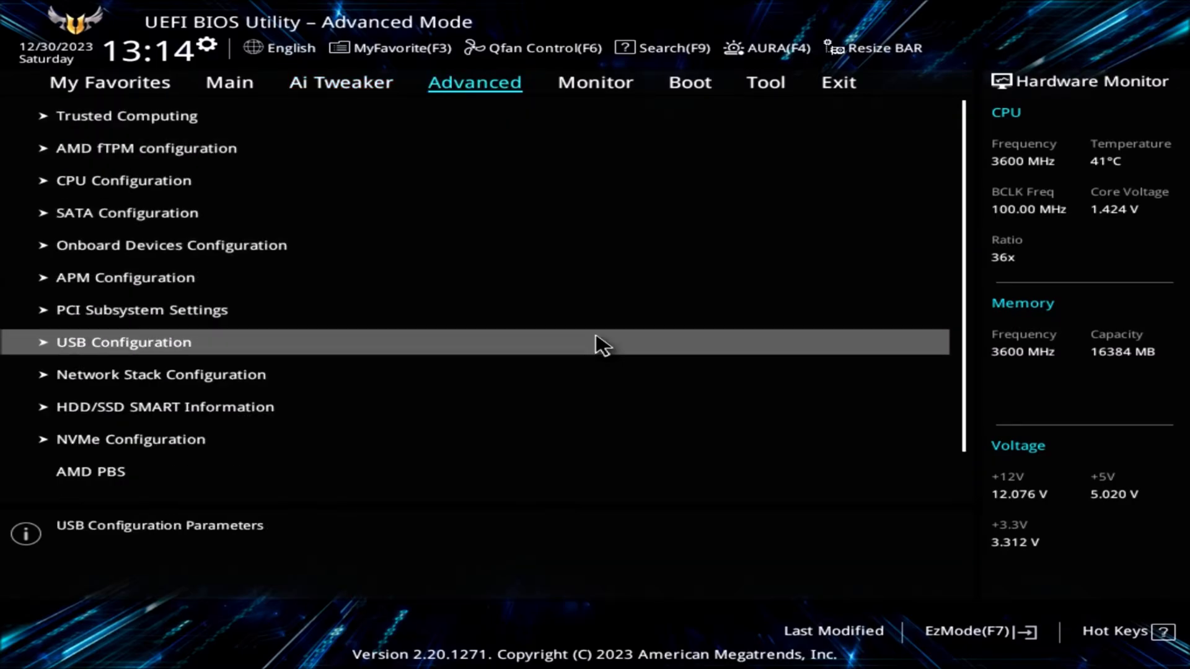
{"action": "key", "text": "Return"}
{"action": "key", "text": "Down"}
{"action": "key", "text": "Return"}
- Set Precision Boost Overdrive to Advanced
{"action": "key", "text": "Down"}
{"action": "key", "text": "Down"}
{"action": "key", "text": "Down"}
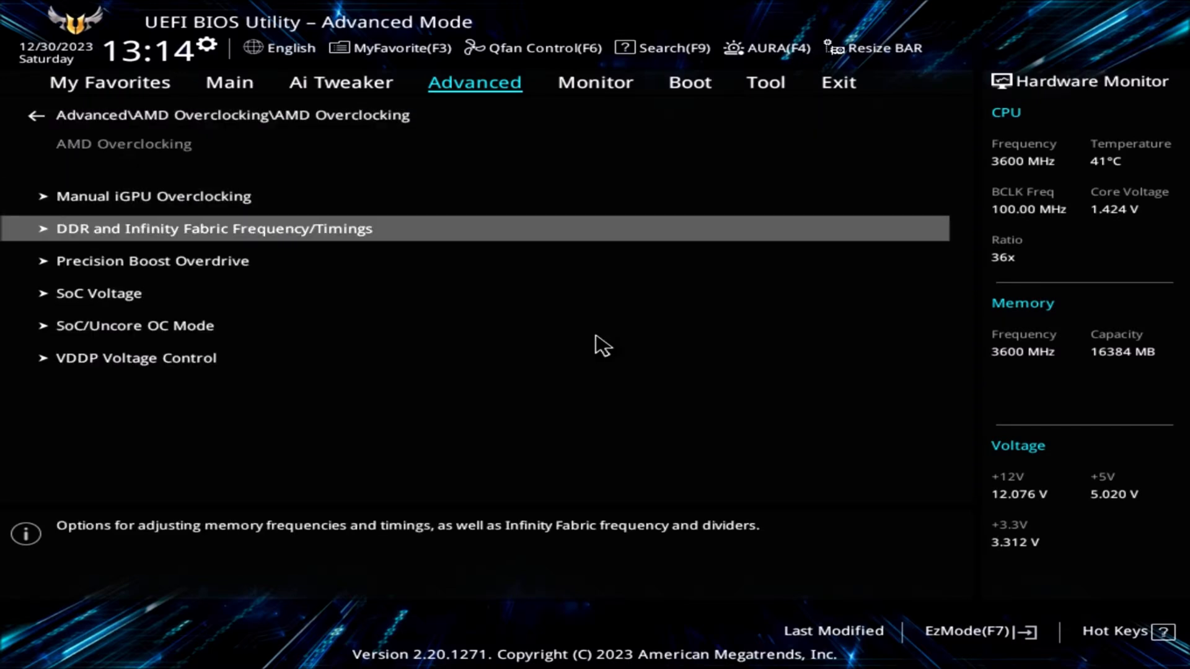
{"action": "key", "text": "Return"}
{"action": "key", "text": "Down"}
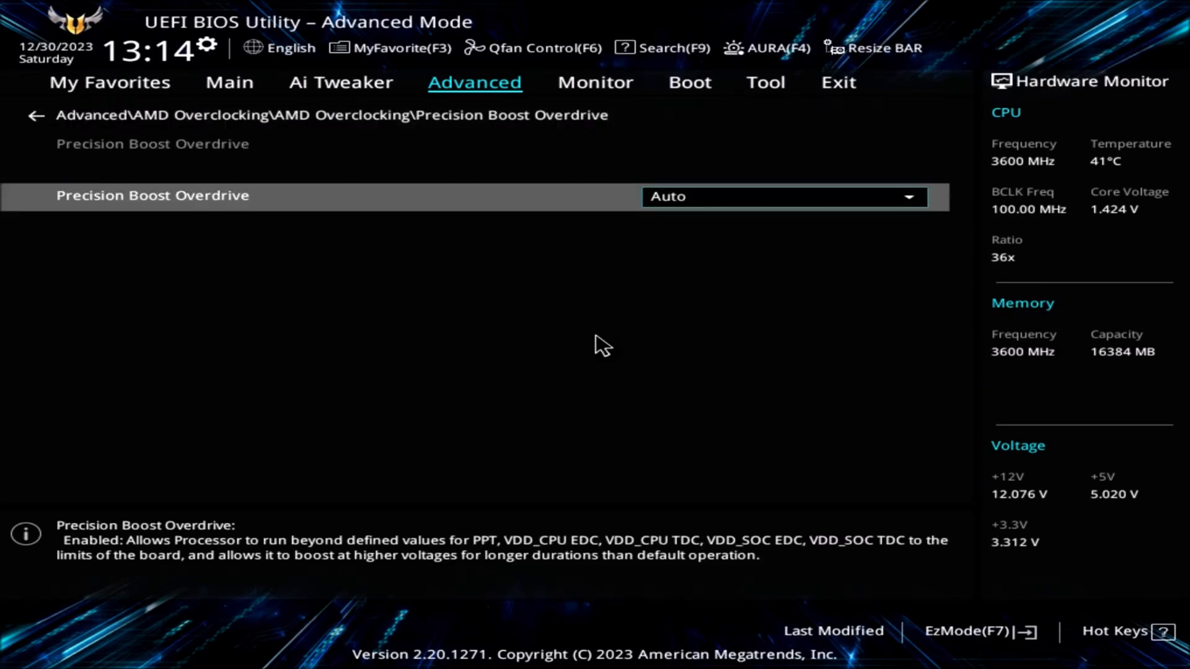
{"action": "key", "text": "Return"}
{"action": "key", "text": "Down"}
{"action": "key", "text": "Down"}
{"action": "key", "text": "Down"}
{"action": "key", "text": "Return"}
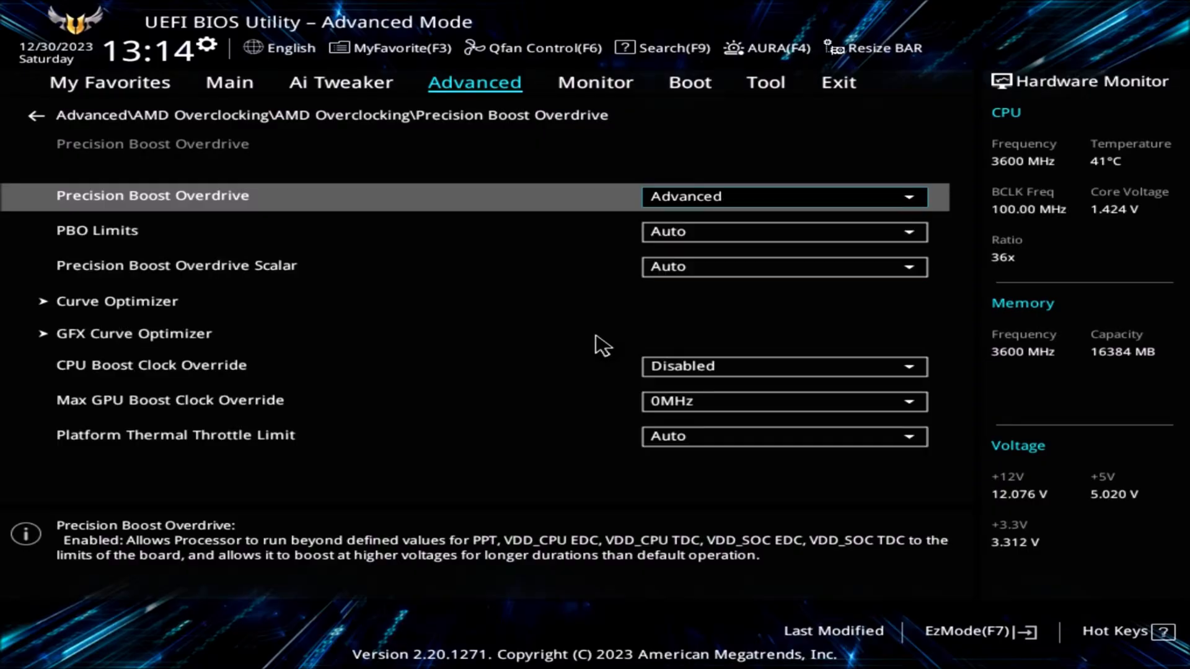
- Keep PBO Limits and Precision Boost Overdrive Scalar on Auto, and open the Curve Optimizer page
{"action": "key", "text": "Down"}
{"action": "key", "text": "Down"}
{"action": "key", "text": "Down"}
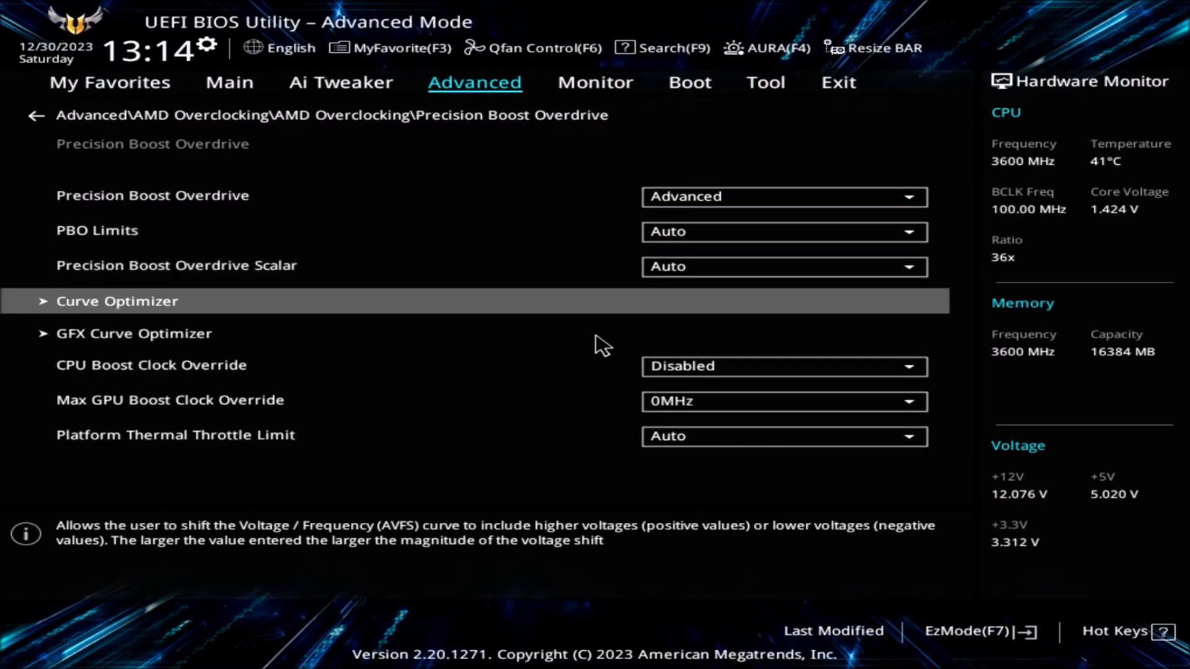
{"action": "key", "text": "Up"}
{"action": "key", "text": "Up"}
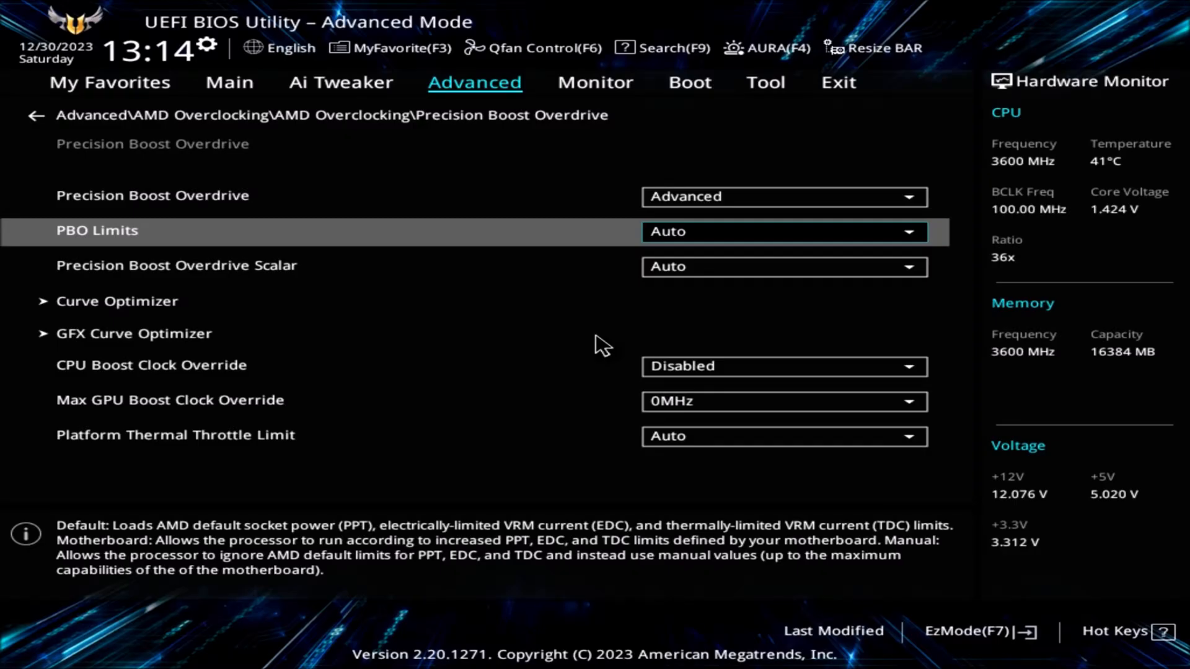
{"action": "key", "text": "Down"}
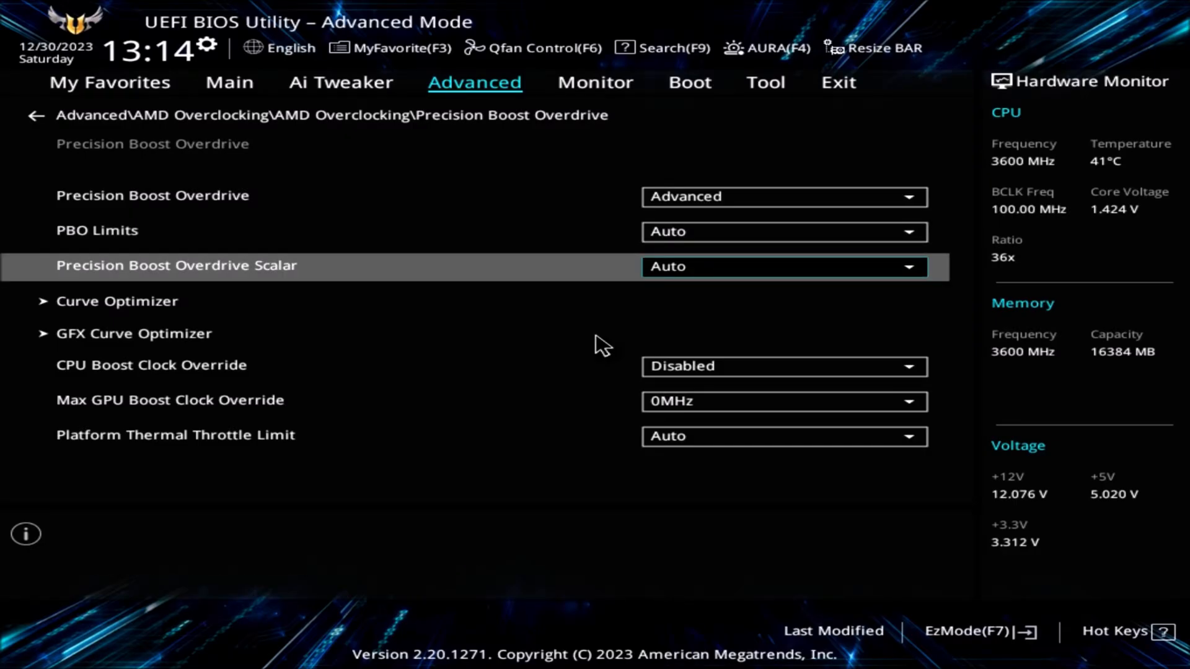
{"action": "key", "text": "Down"}
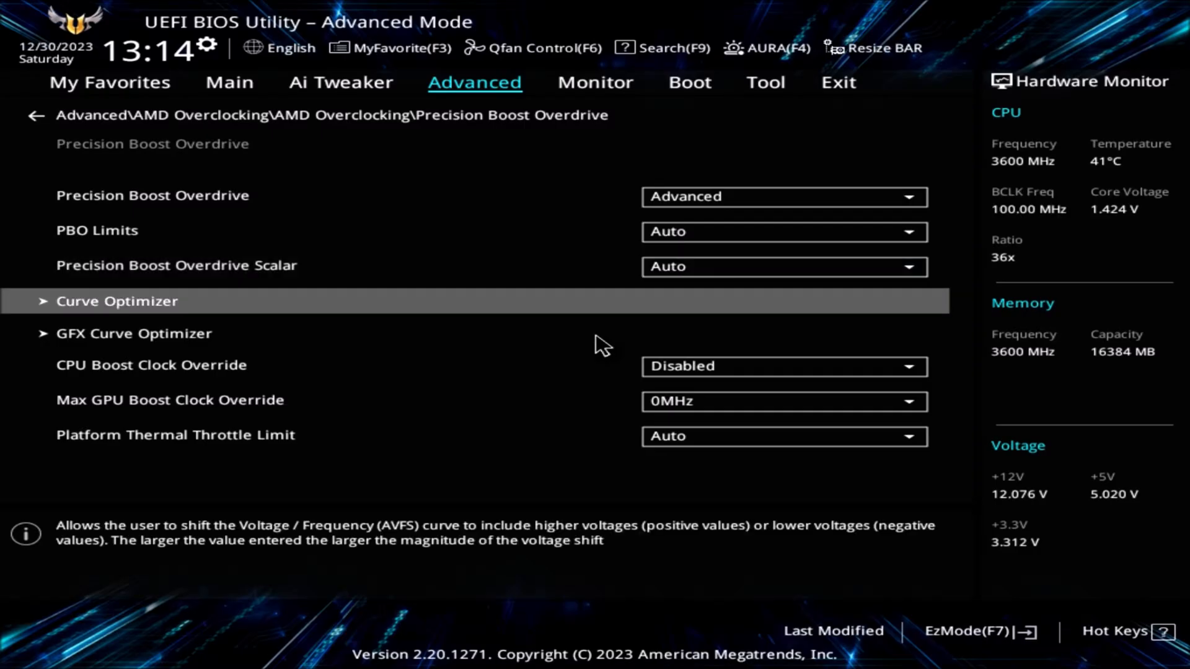
{"action": "key", "text": "Return"}
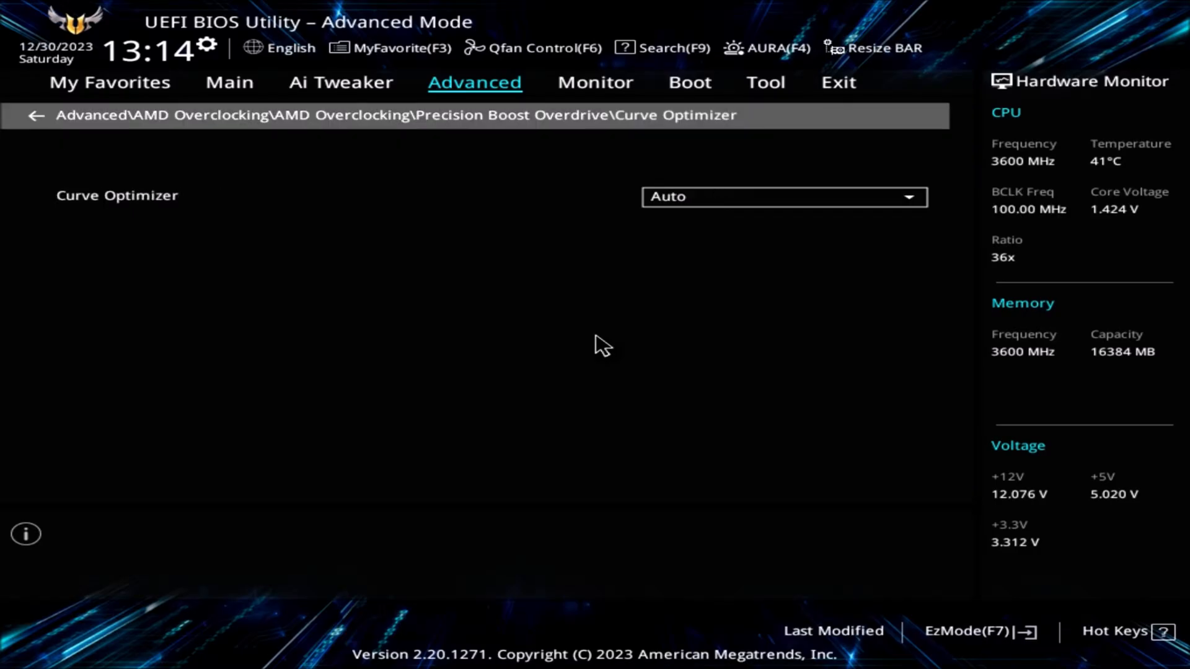
- Set Curve Optimizer to All Cores, keeping a Negative sign and a magnitude of 20, and return to the Precision Boost Overdrive page
{"action": "key", "text": "Down"}
{"action": "key", "text": "Return"}
{"action": "key", "text": "Down"}
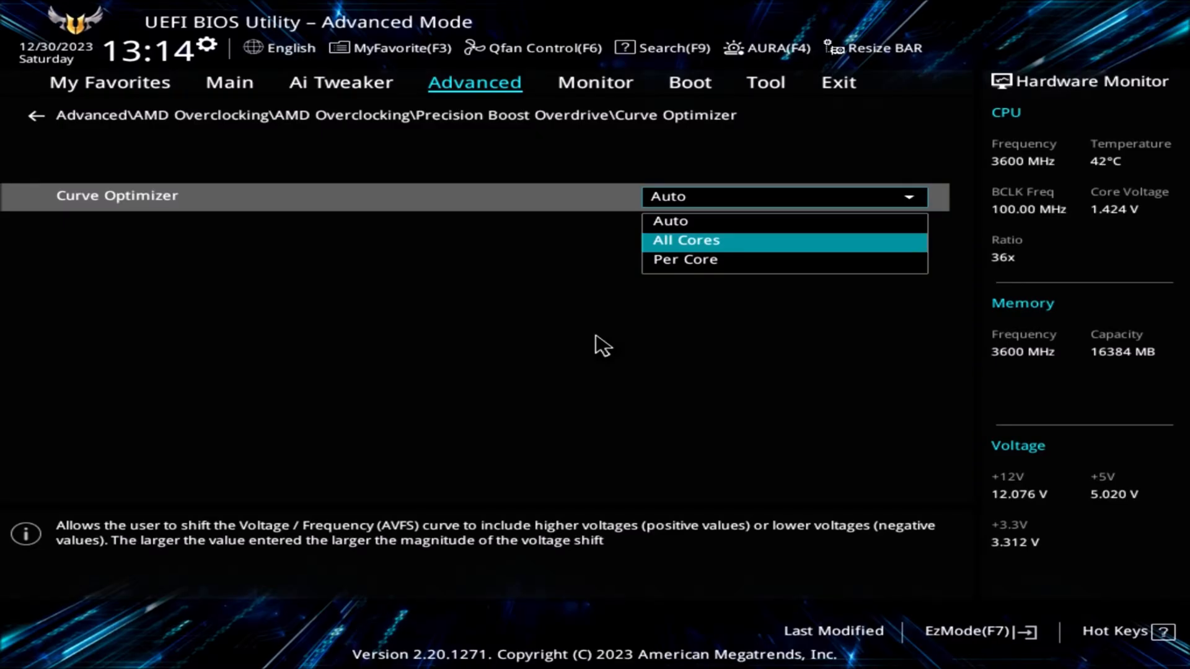
{"action": "key", "text": "Down"}
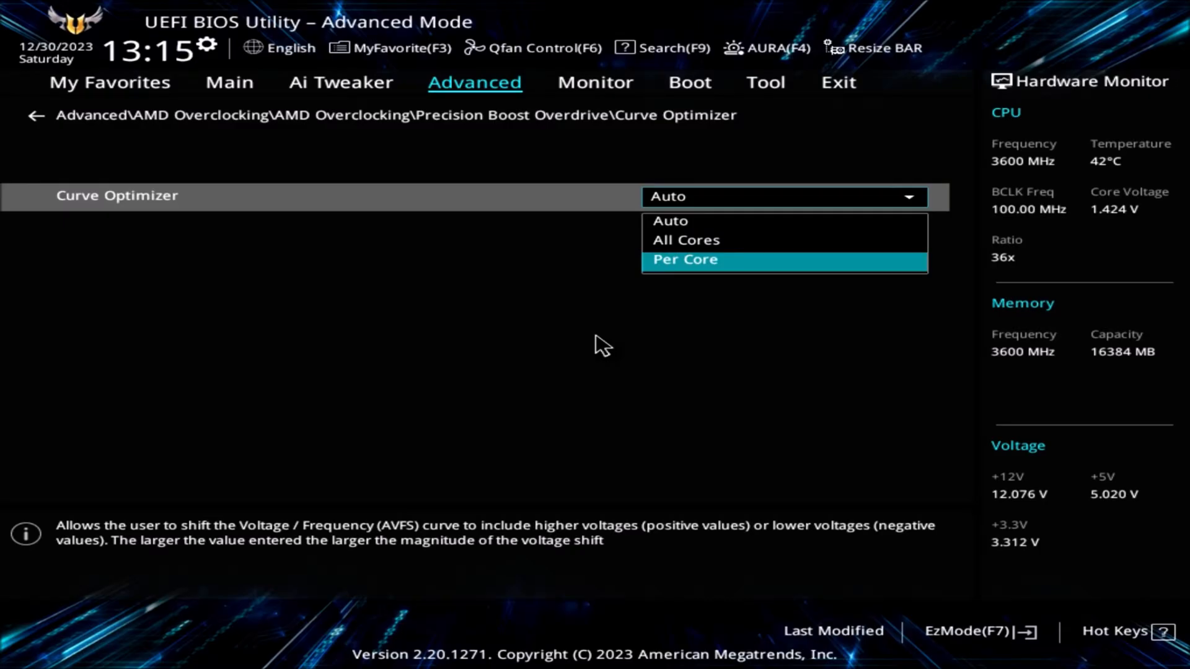
{"action": "key", "text": "Up"}
{"action": "key", "text": "Return"}
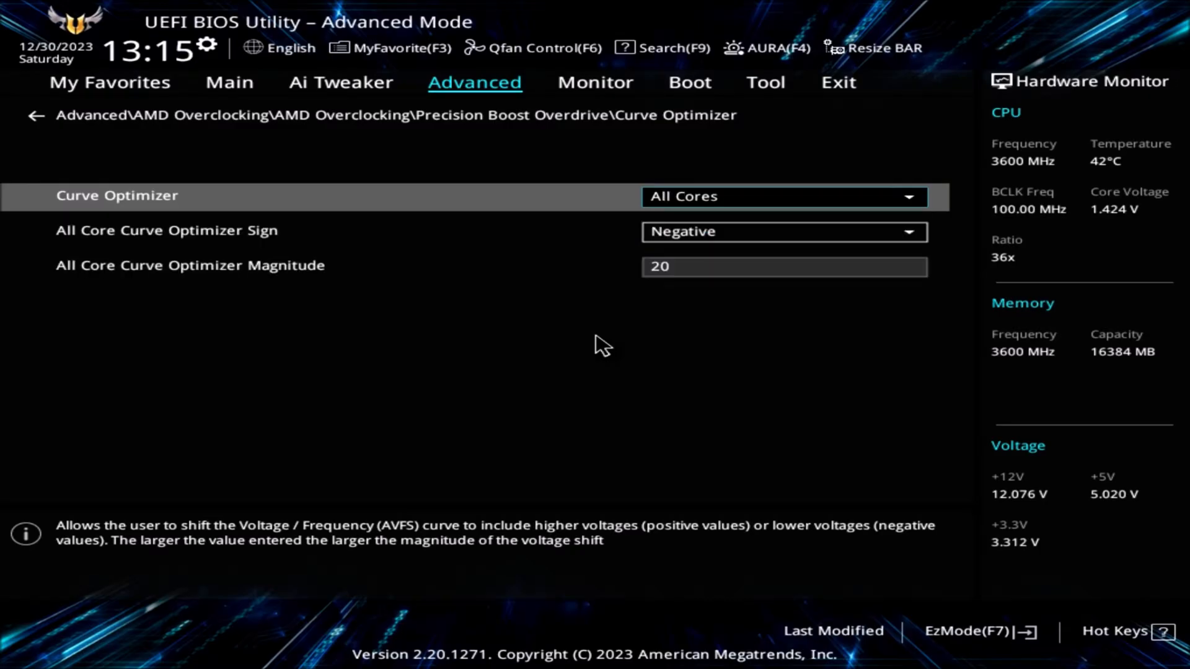
{"action": "key", "text": "Down"}
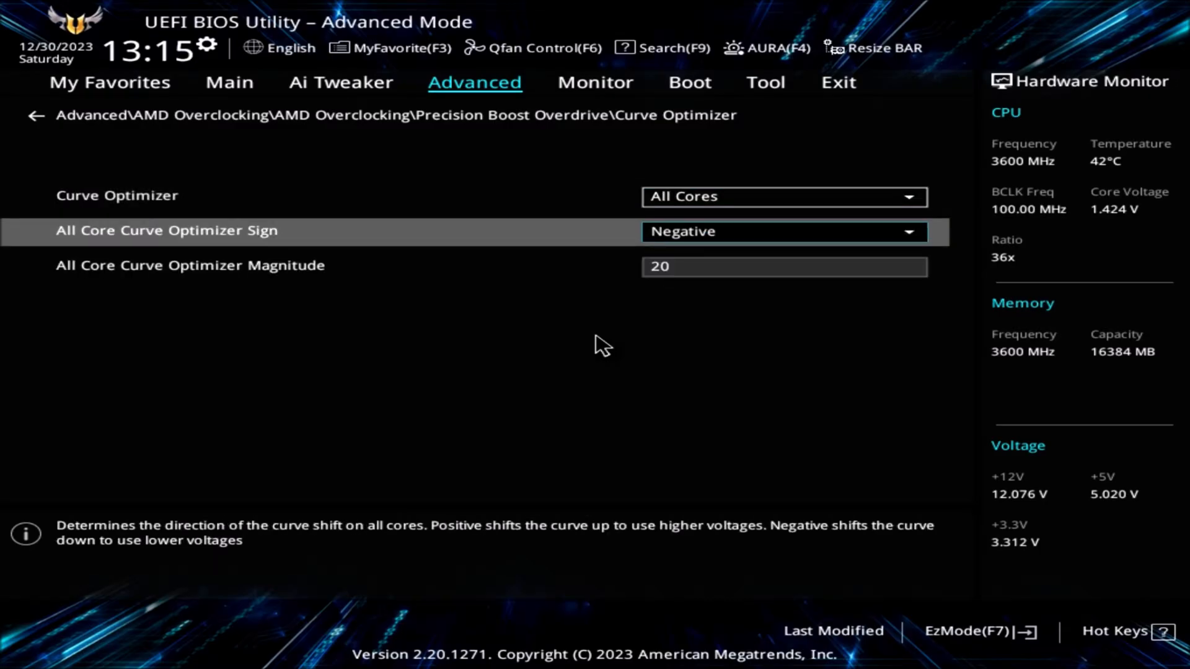
{"action": "key", "text": "Down"}
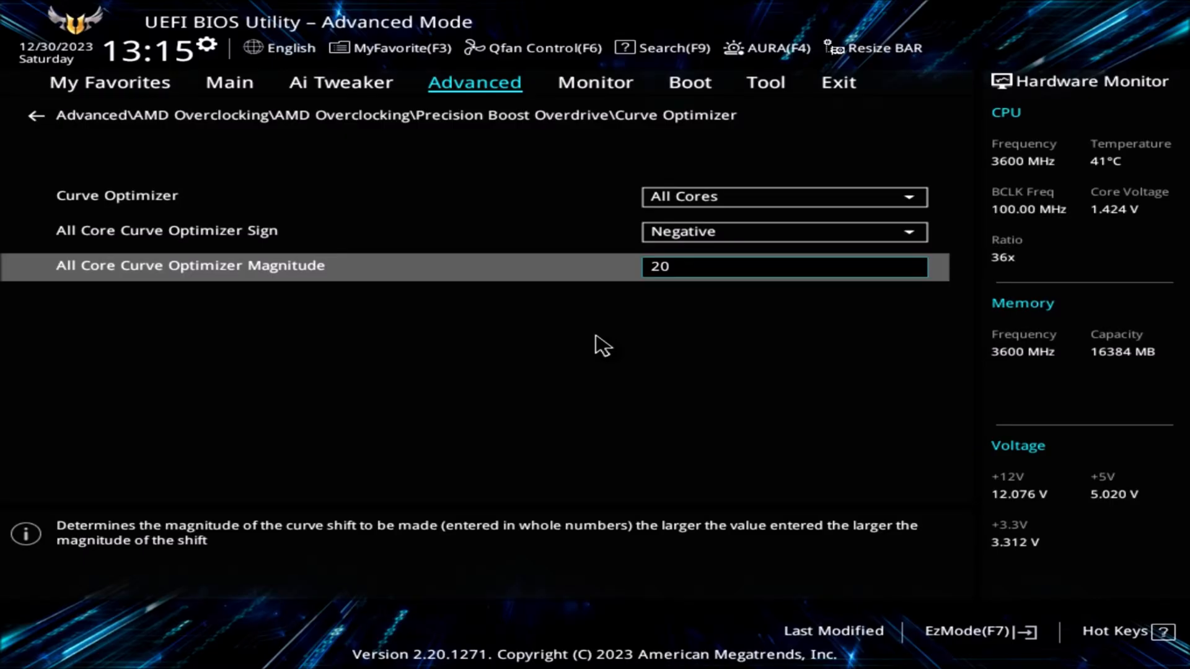
{"action": "key", "text": "Escape"}
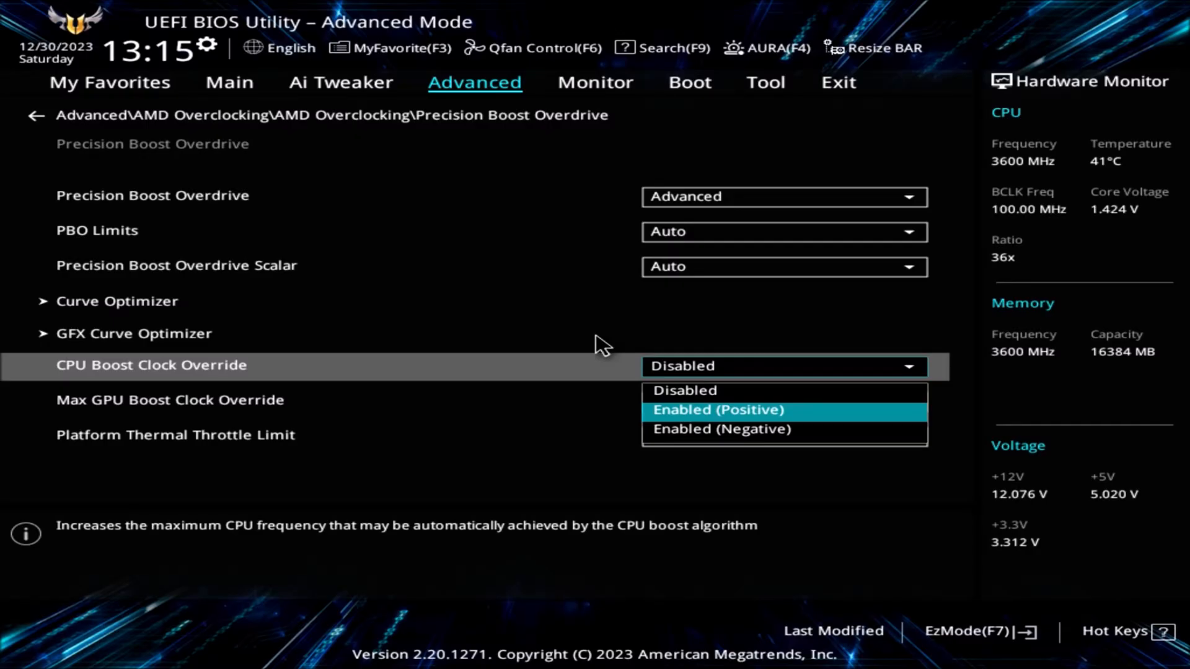
- Set CPU Boost Clock Override to Enabled (Positive) with a Max CPU Boost Clock Override of 200
{"action": "key", "text": "Return"}
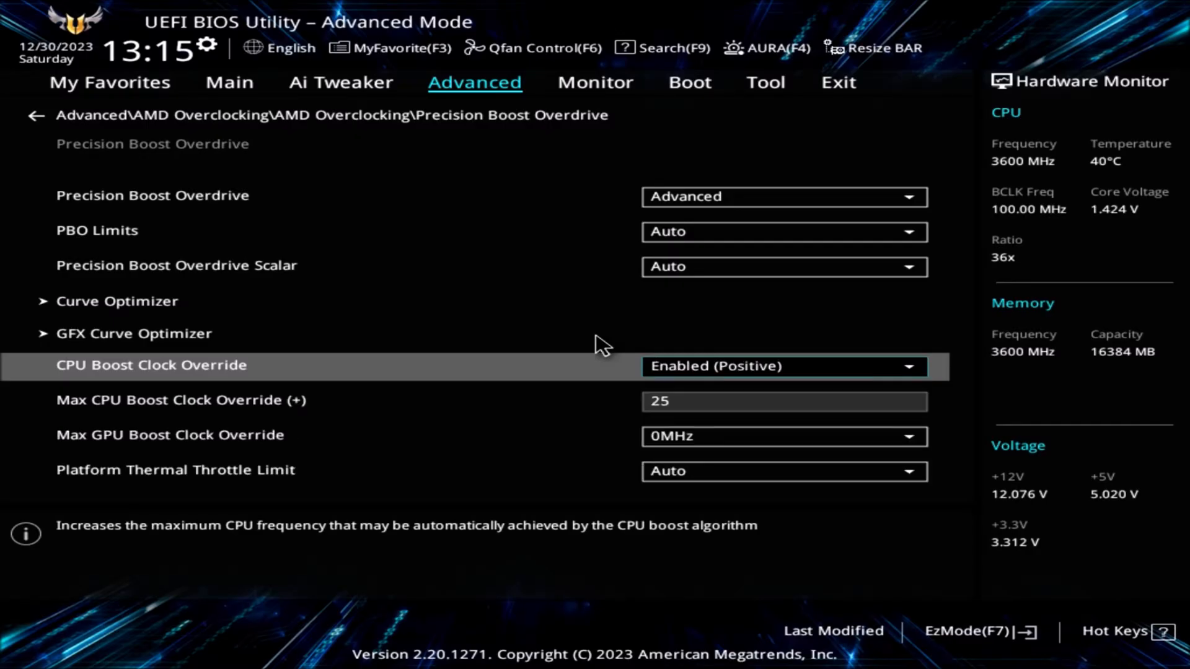
{"action": "key", "text": "Down"}
{"action": "type", "text": "200"}
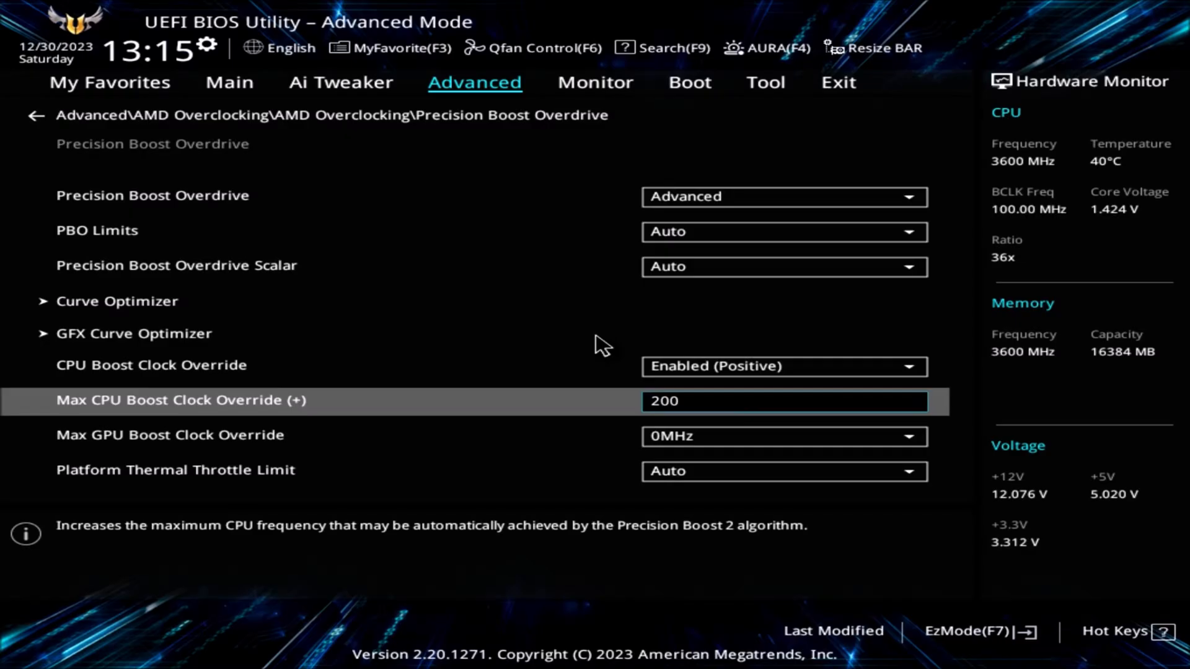
{"action": "key", "text": "Down"}
{"action": "key", "text": "Up"}
{"action": "key", "text": "Up"}
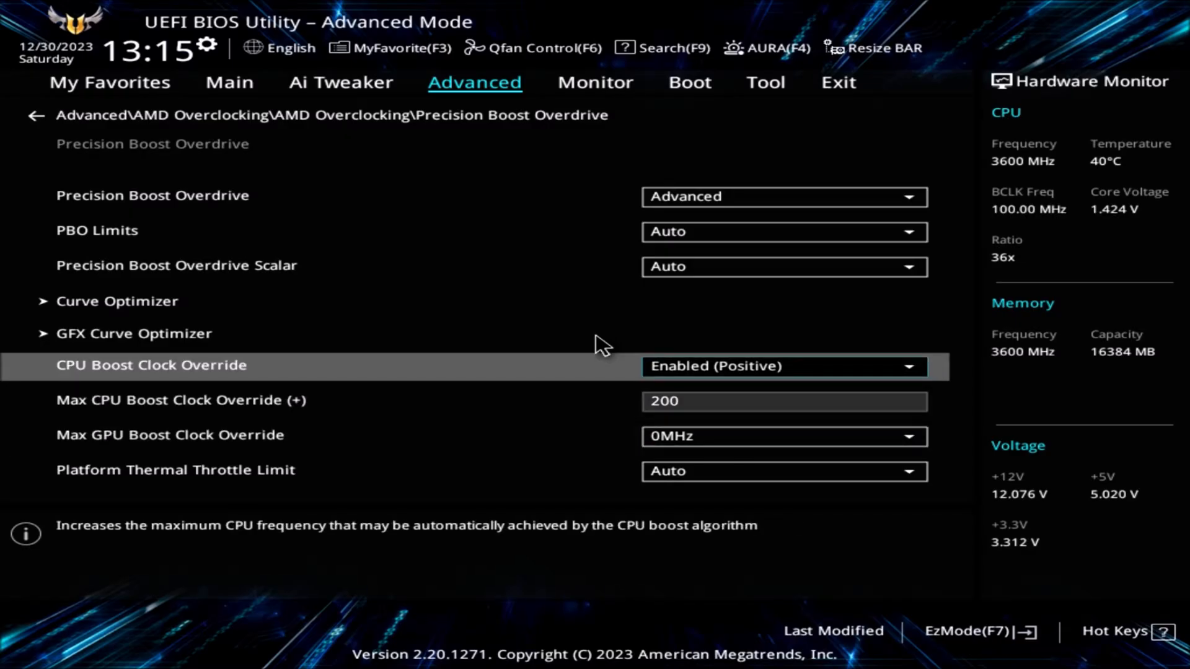
{"action": "key", "text": "Down"}
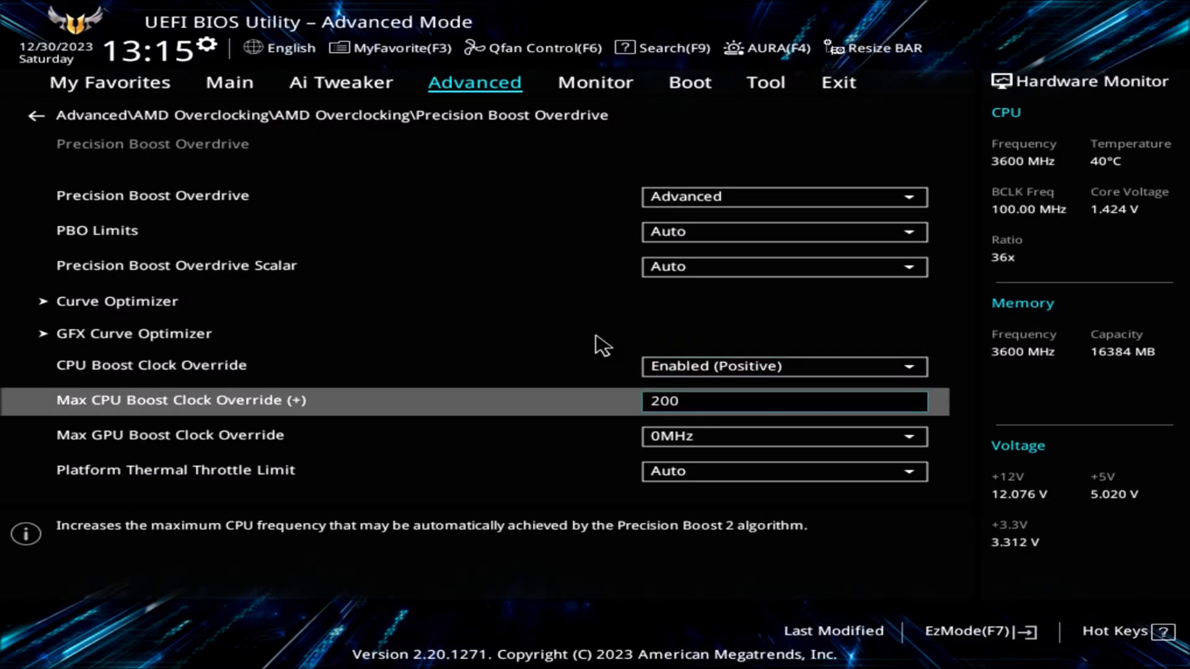
- Examine the Max GPU Boost Clock Override and Platform Thermal Throttle Limit settings without changing them
{"action": "key", "text": "Down"}
{"action": "key", "text": "Up"}
{"action": "key", "text": "Down"}
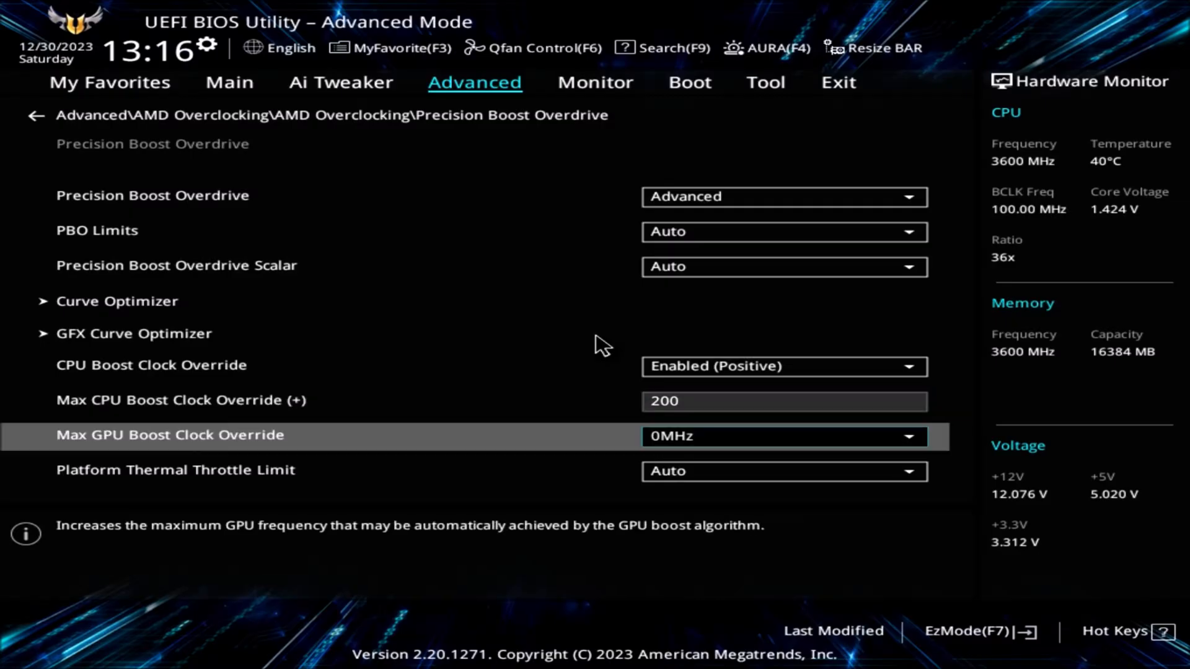
{"action": "key", "text": "Down"}
{"action": "key", "text": "Up"}
{"action": "key", "text": "Down"}
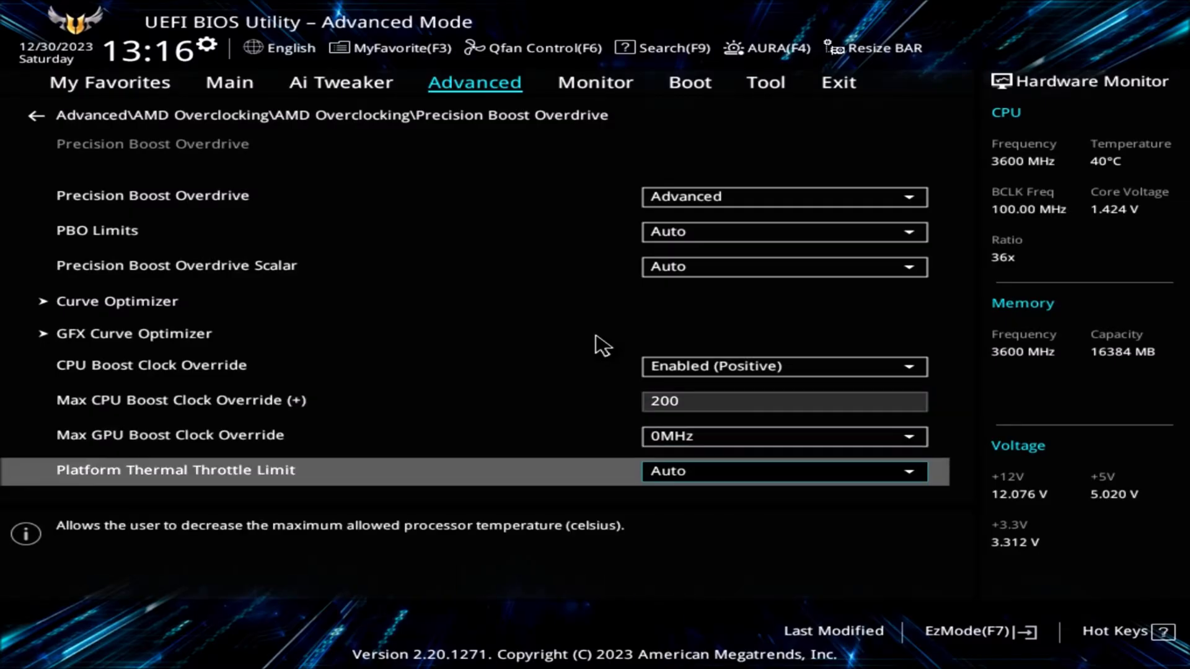
{"action": "key", "text": "Up"}
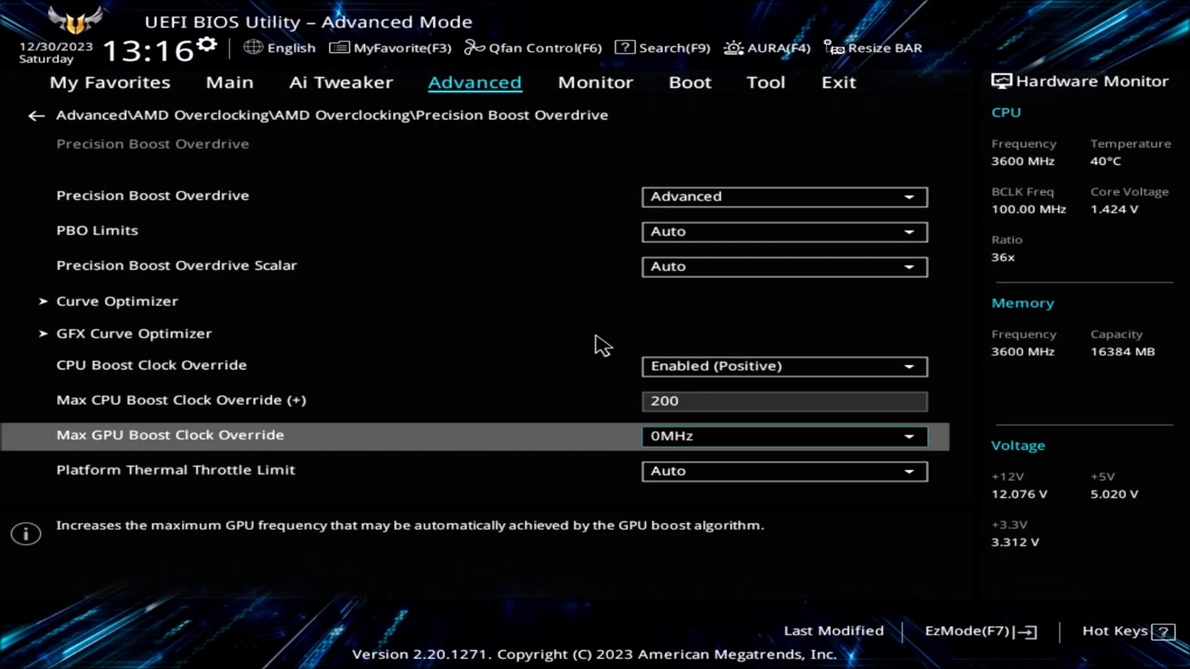
{"action": "key", "text": "Down"}
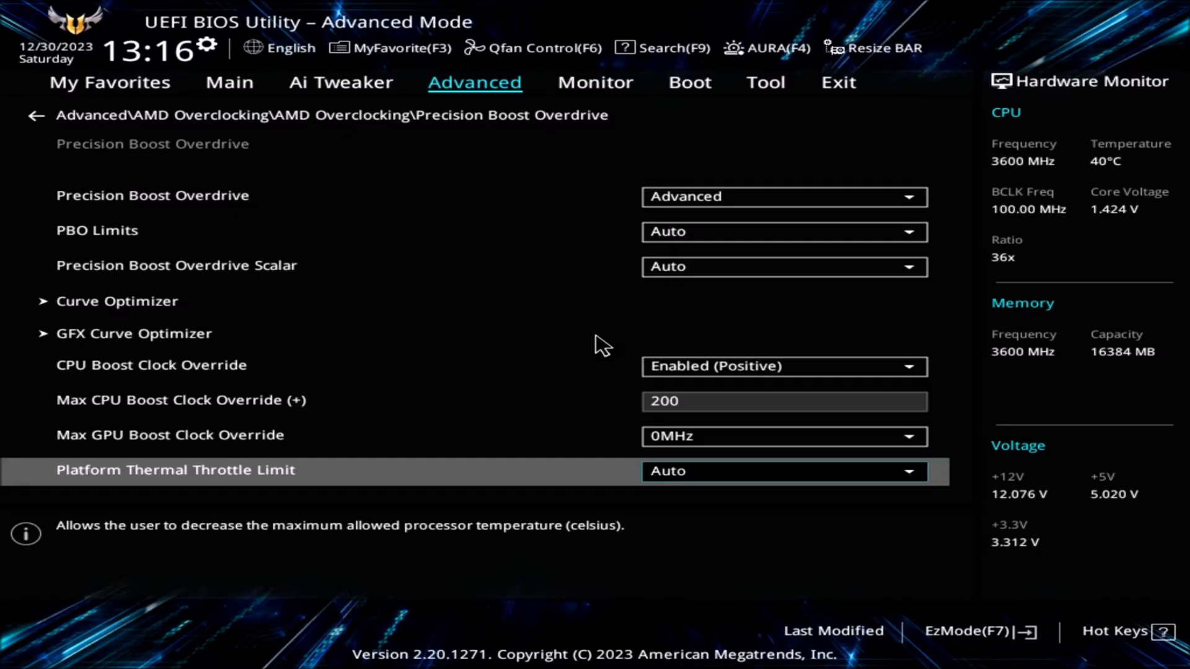
{"action": "key", "text": "Up"}
{"action": "key", "text": "Up"}
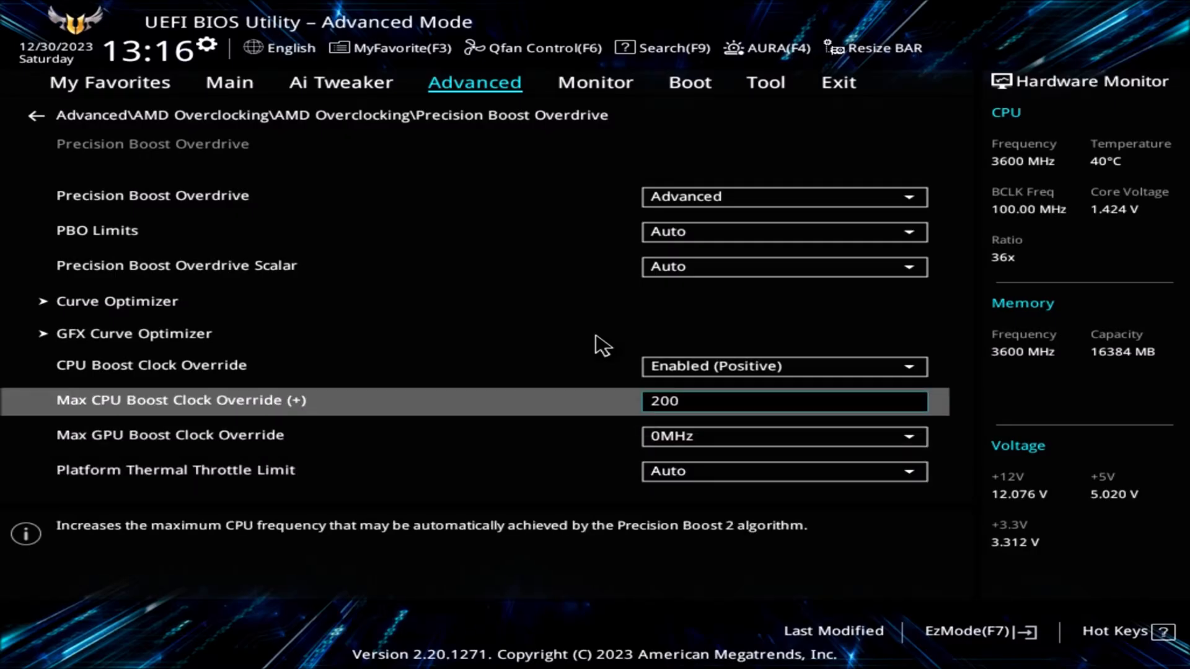
- Recheck the Precision Boost Overdrive page and view the available Precision Boost Overdrive modes, keeping Advanced
{"action": "key", "text": "Up"}
{"action": "key", "text": "Down"}
{"action": "key", "text": "Up"}
{"action": "key", "text": "Up"}
{"action": "key", "text": "Up"}
{"action": "key", "text": "Up"}
{"action": "key", "text": "Up"}
{"action": "key", "text": "Up"}
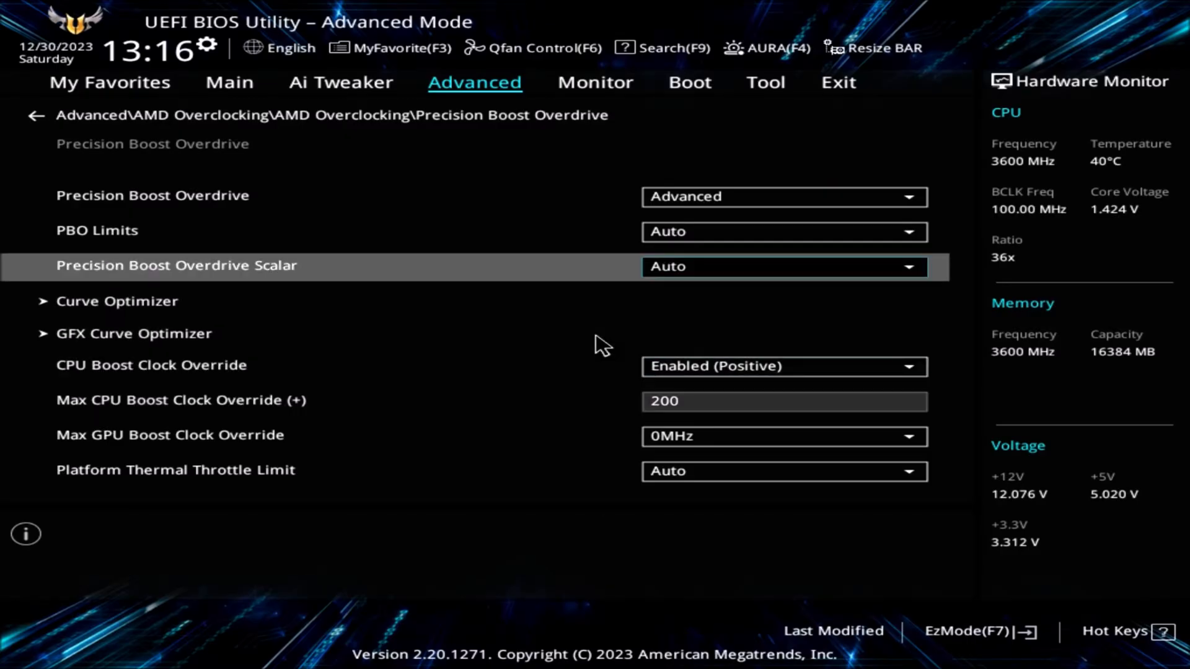
{"action": "key", "text": "Up"}
{"action": "key", "text": "Down"}
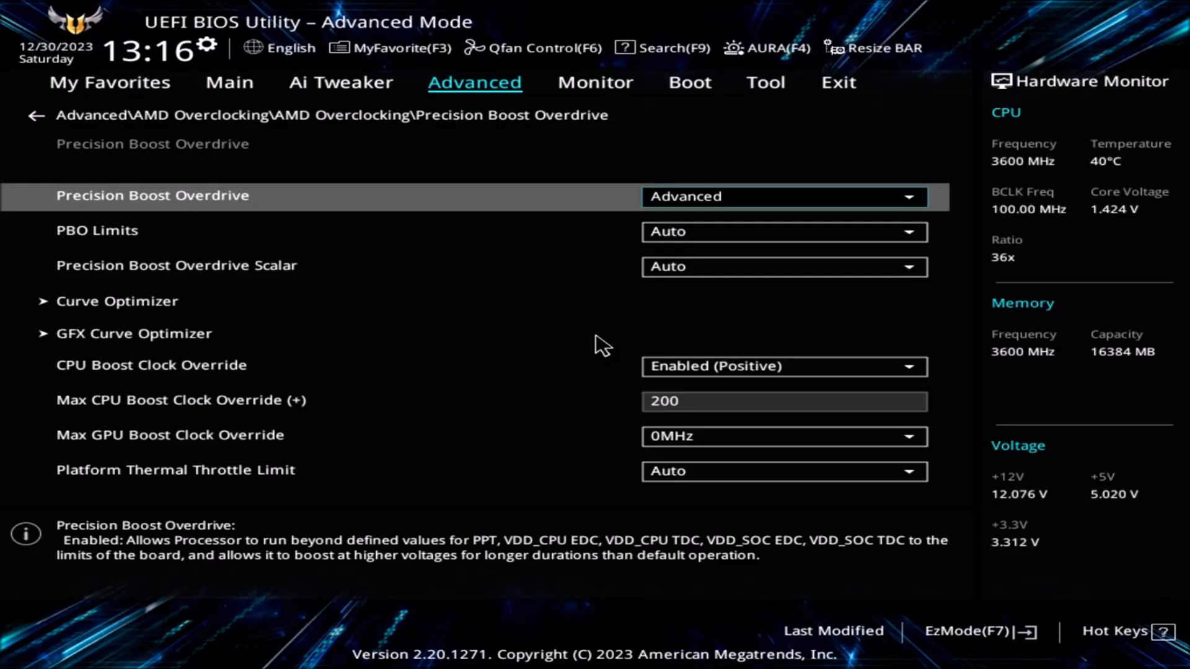
{"action": "key", "text": "Return"}
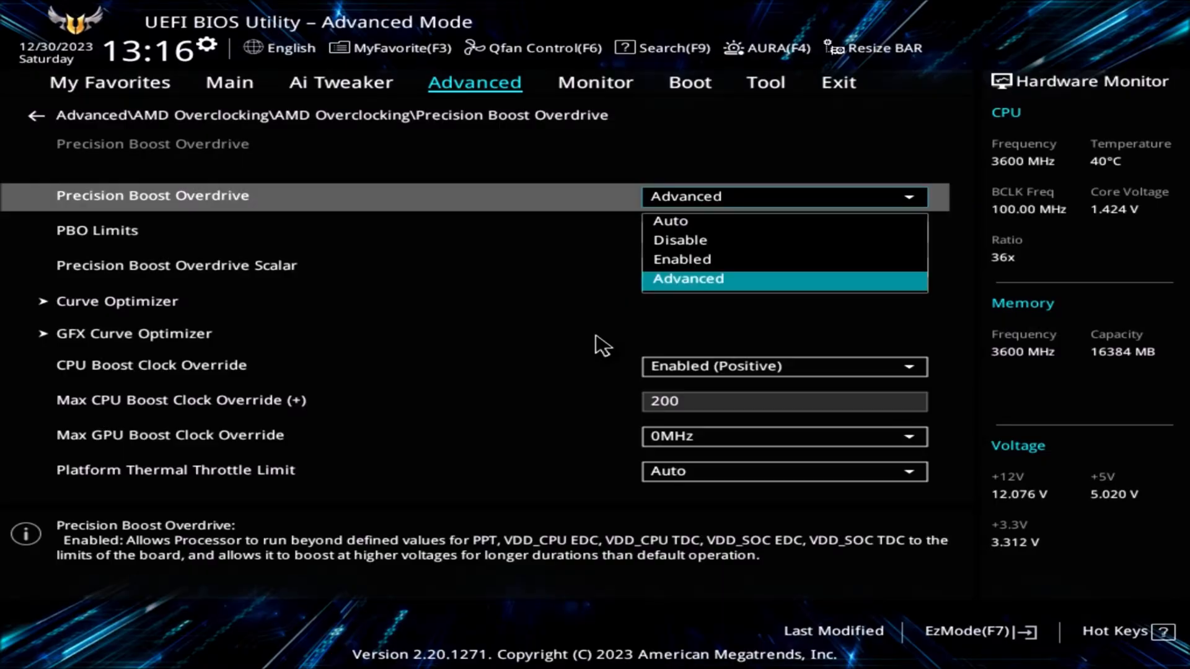
{"action": "key", "text": "Escape"}
- Reopen the Curve Optimizer page to check its all-core sign and magnitude, and return to Precision Boost Overdrive
{"action": "key", "text": "Down"}
{"action": "key", "text": "Down"}
{"action": "key", "text": "Down"}
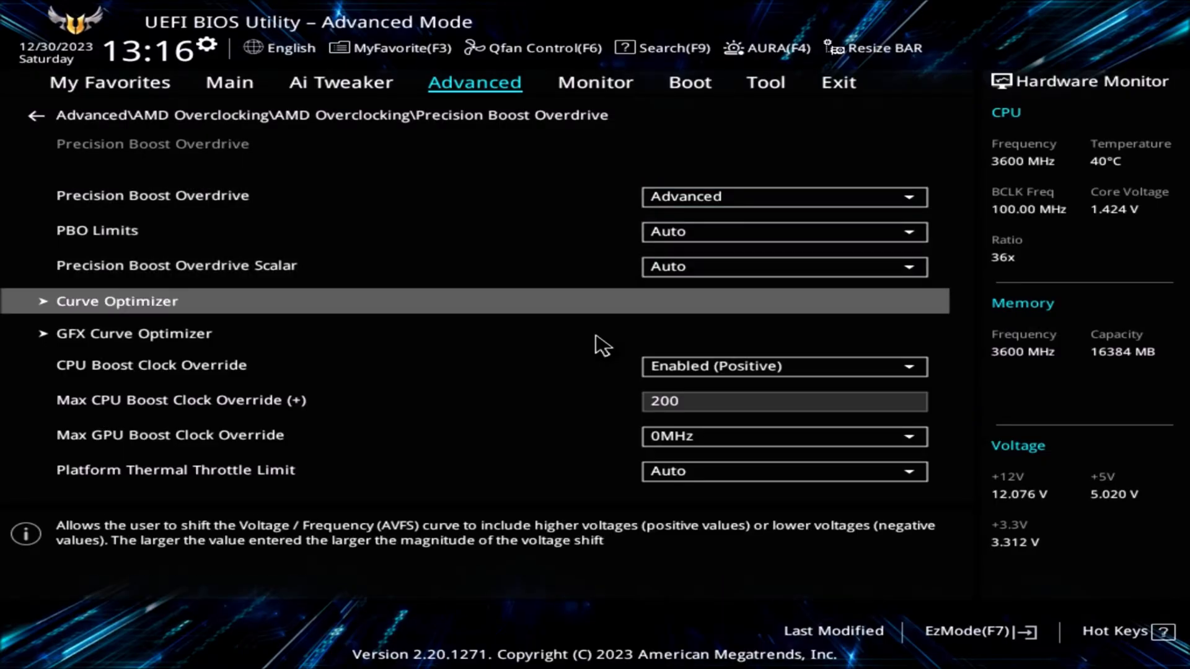
{"action": "key", "text": "Return"}
{"action": "key", "text": "Down"}
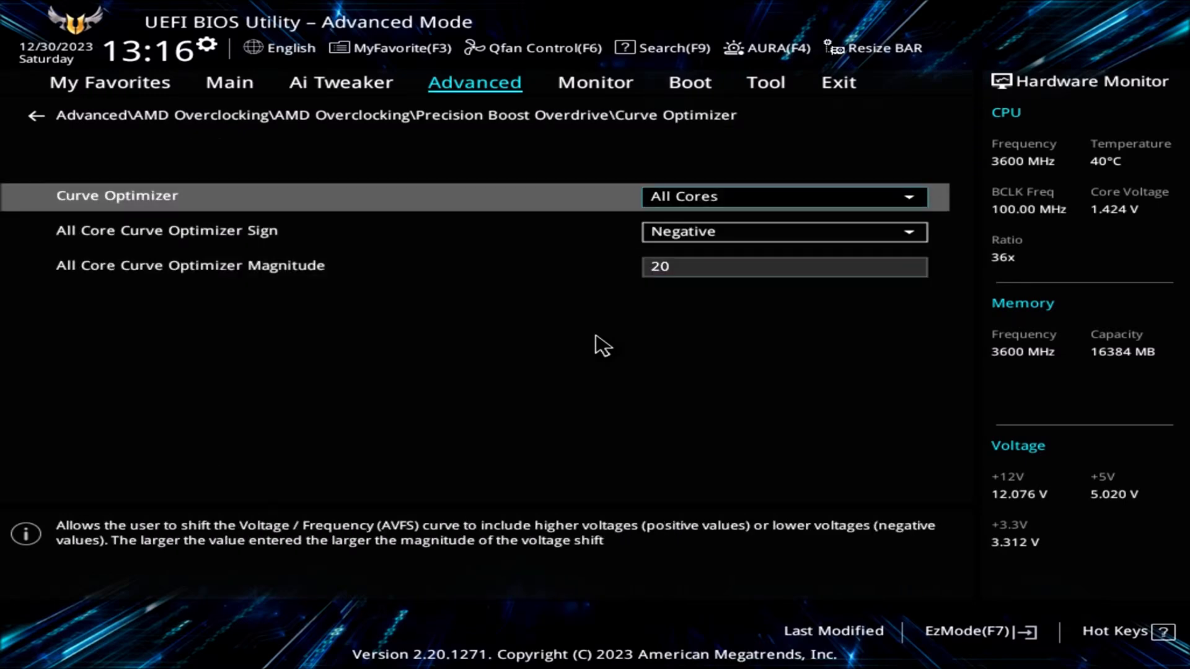
{"action": "key", "text": "Down"}
{"action": "key", "text": "Down"}
{"action": "key", "text": "Escape"}
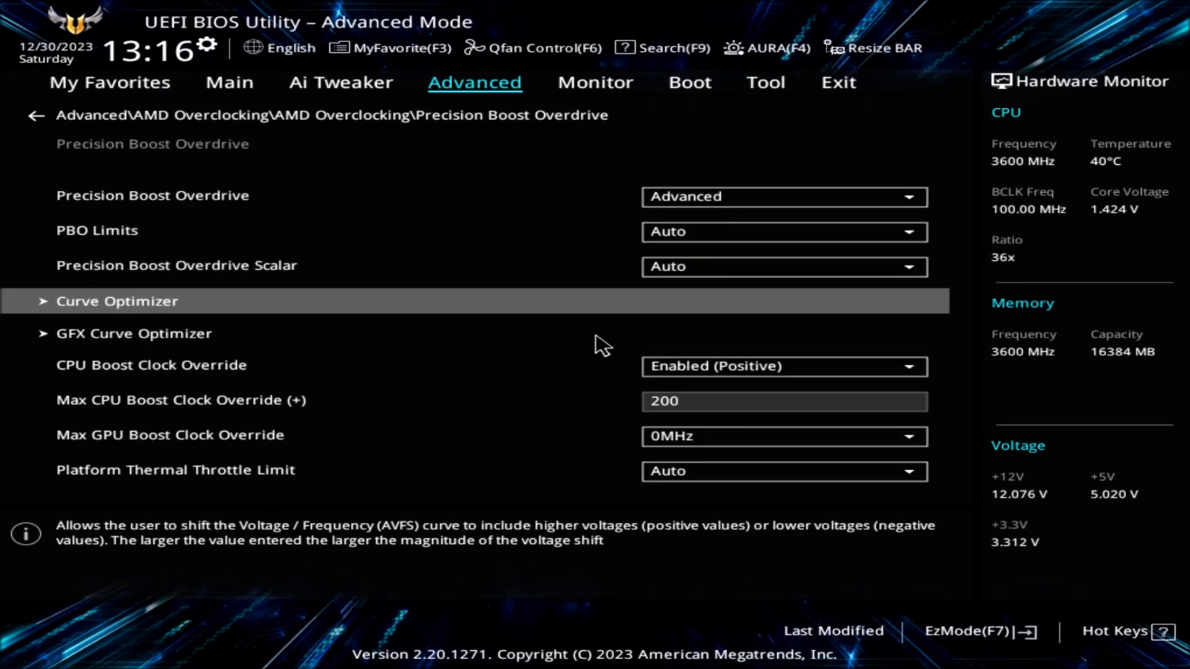
- Return to the main Advanced list, save the BIOS changes and restart into Windows
{"action": "key", "text": "Escape"}
{"action": "key", "text": "Escape"}
{"action": "key", "text": "Escape"}
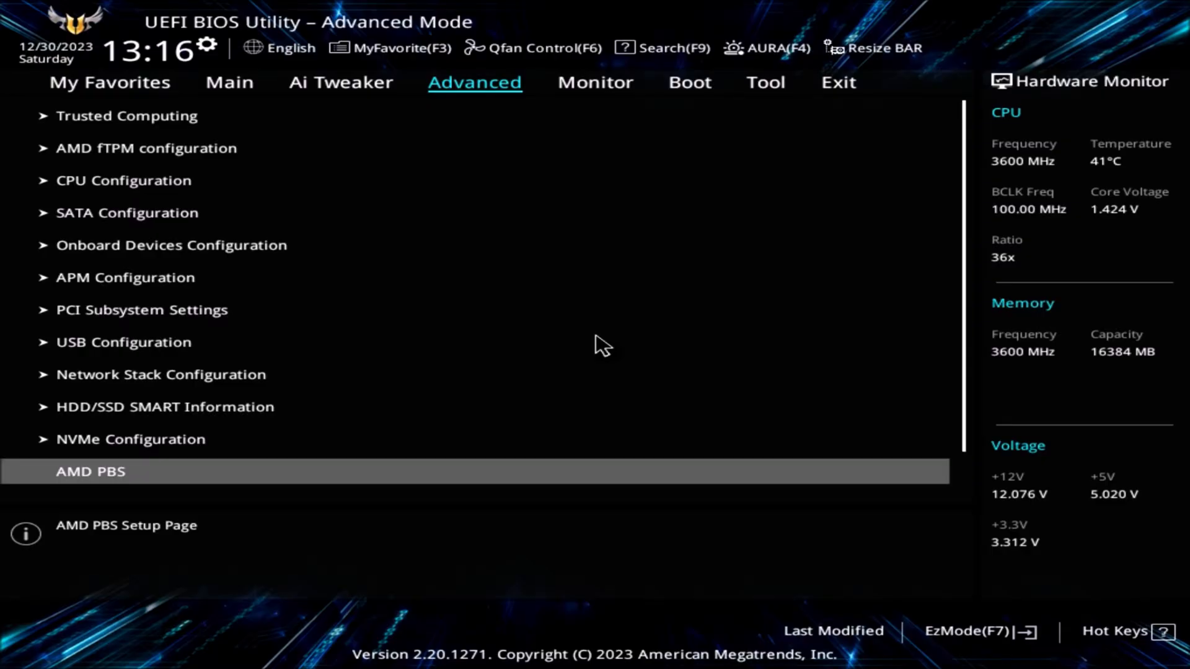
{"action": "key", "text": "F10"}
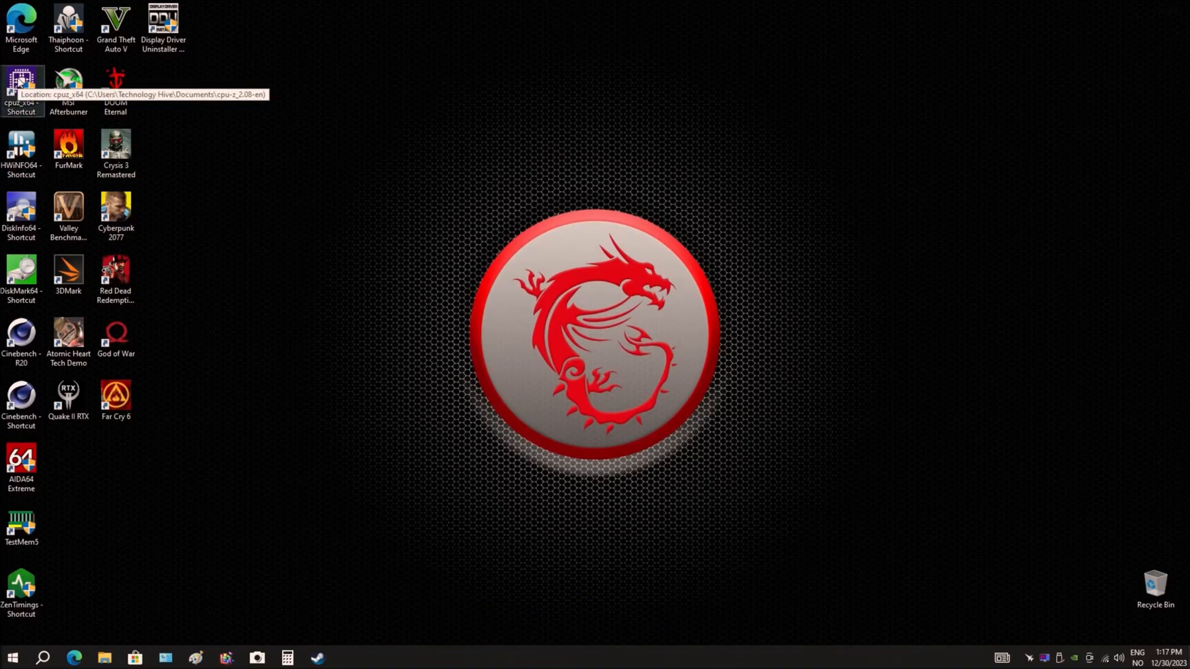
- Open the HWiNFO64 sensors, examine the core clocks, temperatures and memory timings, and close the program
{"action": "double_click", "coordinate": [21, 147]}
{"action": "left_click", "coordinate": [610, 363]}
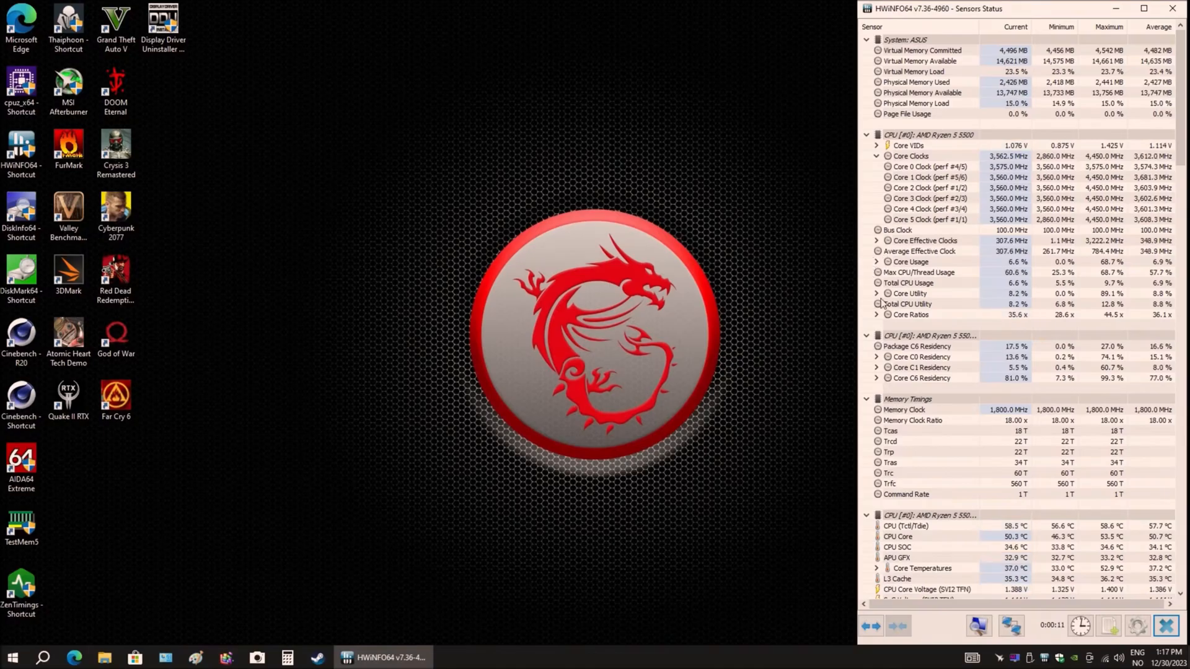
{"action": "left_click", "coordinate": [632, 292]}
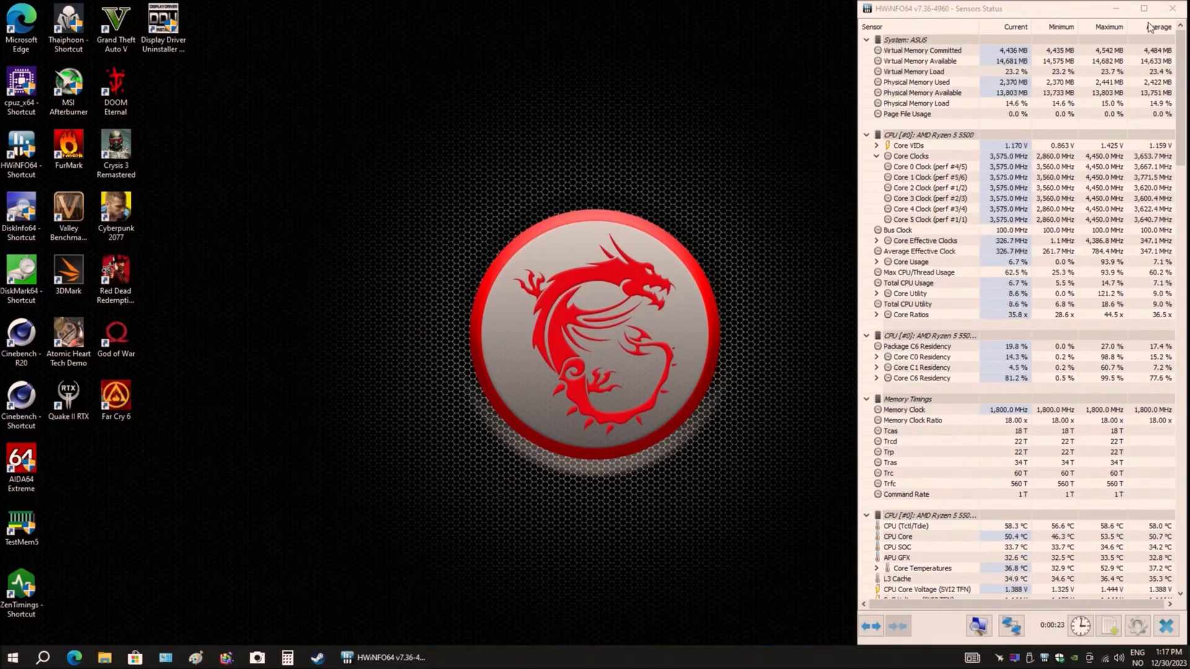
{"action": "left_click", "coordinate": [1171, 8]}
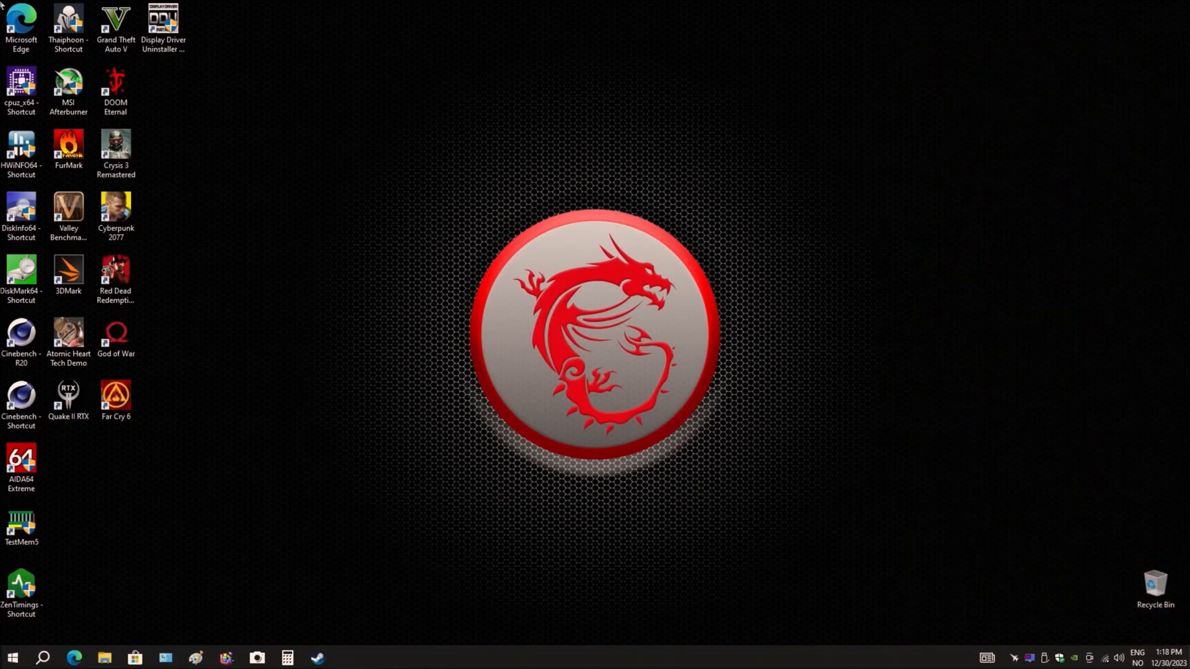
- Launch Grand Theft Auto V and open its Graphics settings
{"action": "double_click", "coordinate": [116, 28]}
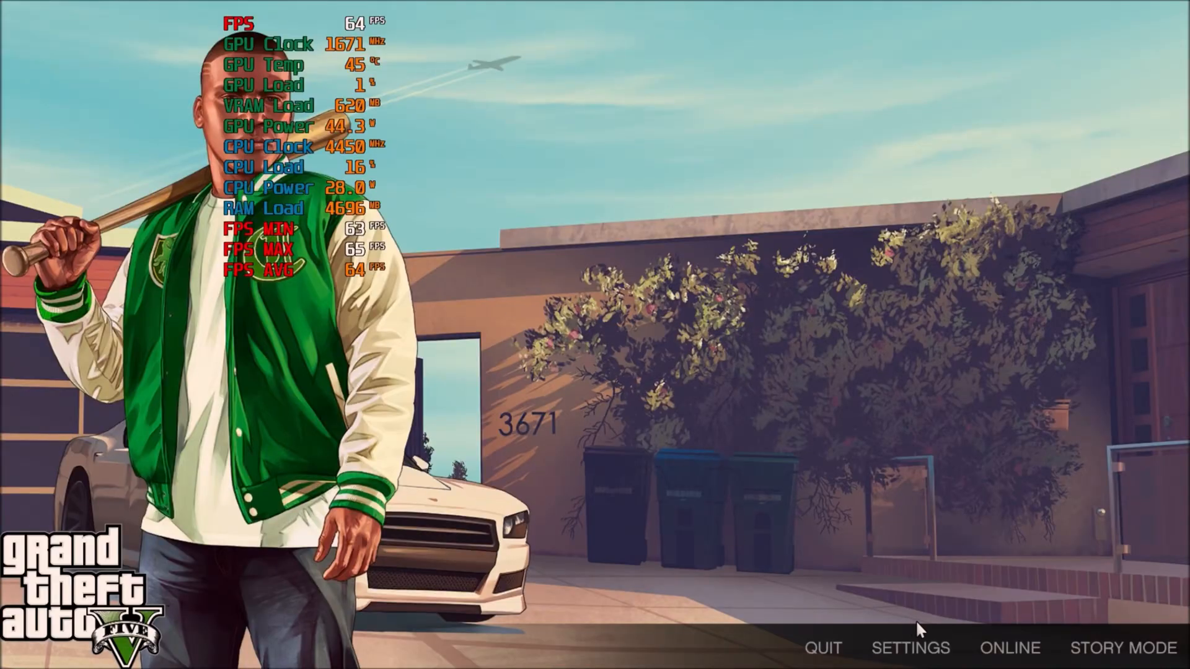
{"action": "left_click", "coordinate": [911, 648]}
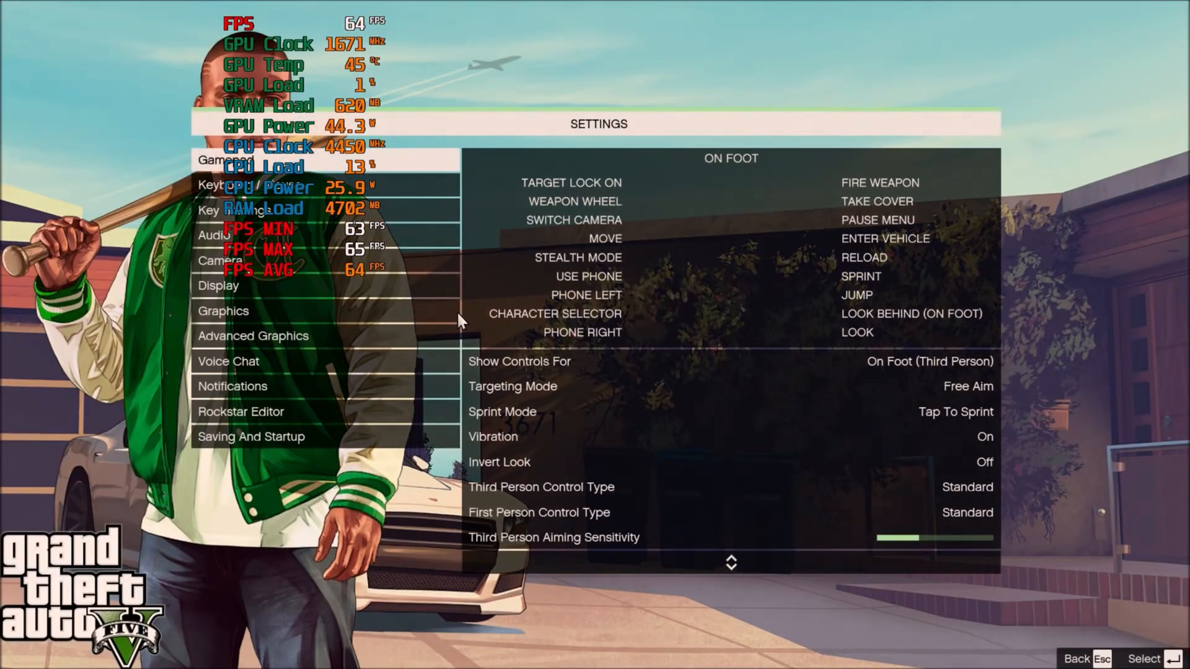
{"action": "left_click", "coordinate": [362, 313]}
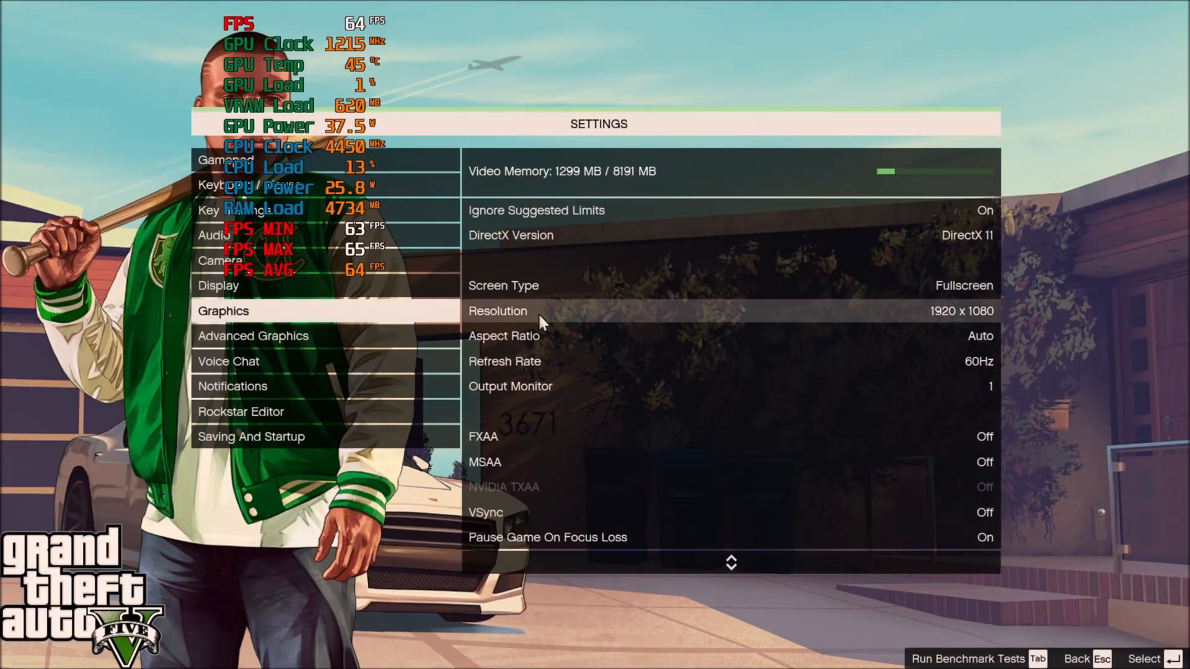
- Review the game's Graphics settings, covering resolution, anti-aliasing, population density and the texture, shader, shadow and grass quality options
{"action": "key", "text": "Down"}
{"action": "key", "text": "Down"}
{"action": "key", "text": "Down"}
{"action": "key", "text": "Down"}
{"action": "key", "text": "Down"}
{"action": "key", "text": "Down"}
{"action": "key", "text": "Down"}
{"action": "key", "text": "Down"}
{"action": "key", "text": "Down"}
{"action": "key", "text": "Down"}
{"action": "key", "text": "Down"}
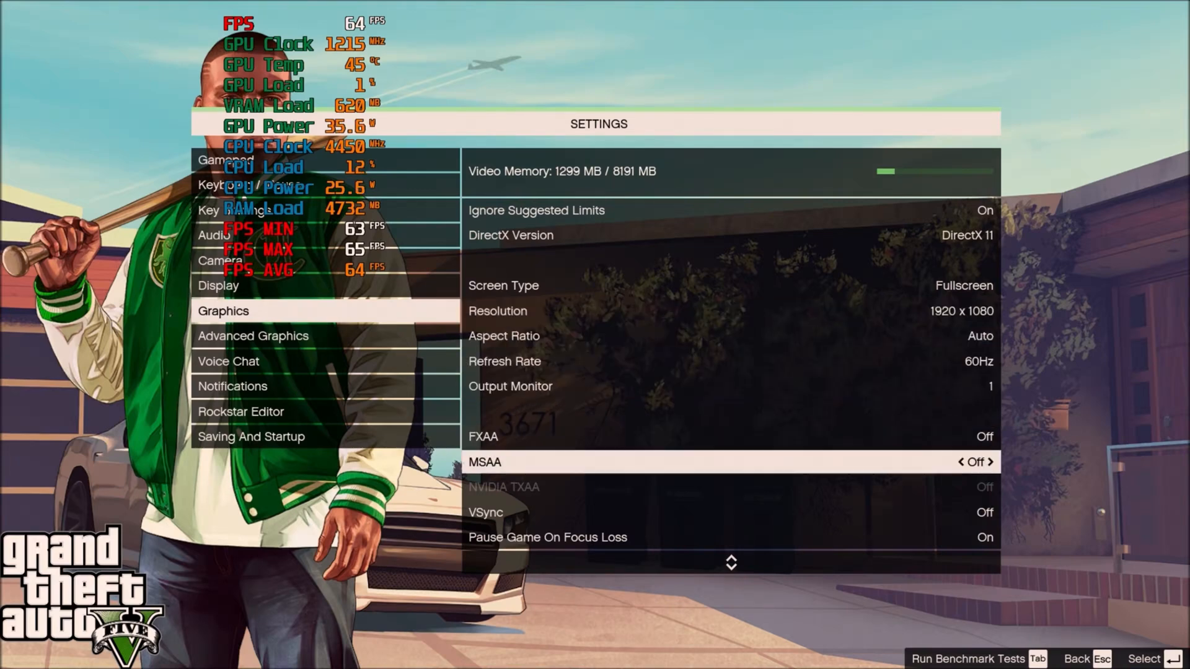
{"action": "key", "text": "Down"}
{"action": "key", "text": "Down"}
{"action": "key", "text": "Down"}
{"action": "key", "text": "Down"}
{"action": "key", "text": "Down"}
{"action": "key", "text": "Down"}
{"action": "key", "text": "Down"}
{"action": "key", "text": "Down"}
{"action": "key", "text": "Down"}
{"action": "key", "text": "Down"}
{"action": "key", "text": "Down"}
{"action": "key", "text": "Down"}
{"action": "key", "text": "Down"}
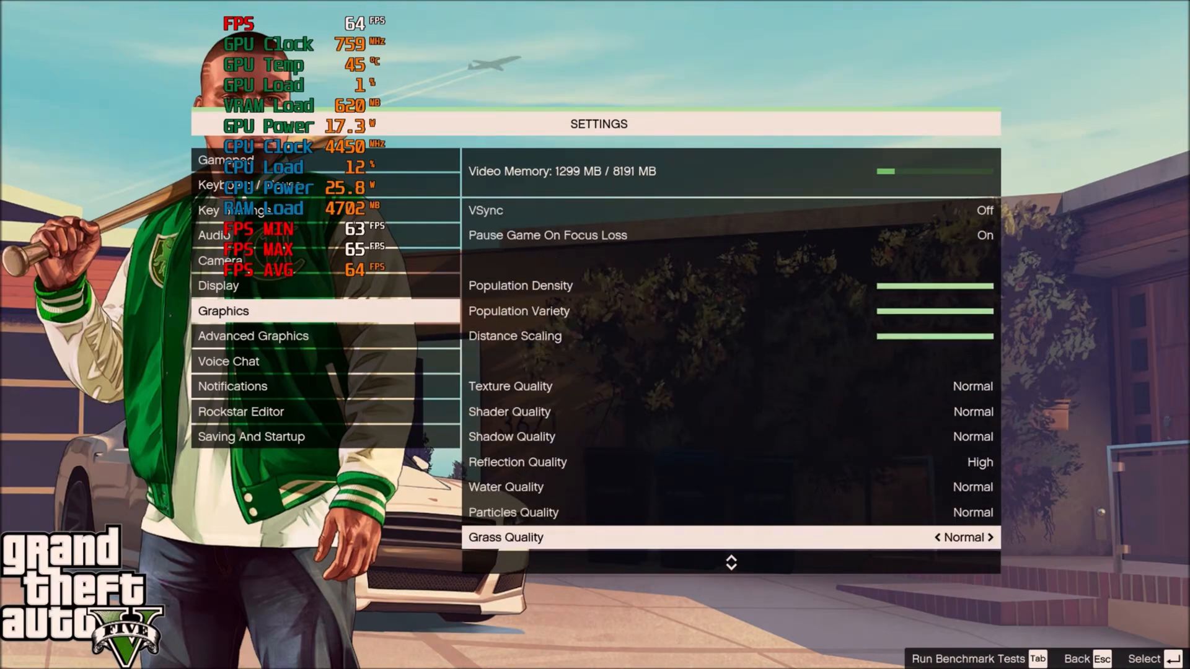
{"action": "key", "text": "Down"}
{"action": "key", "text": "Down"}
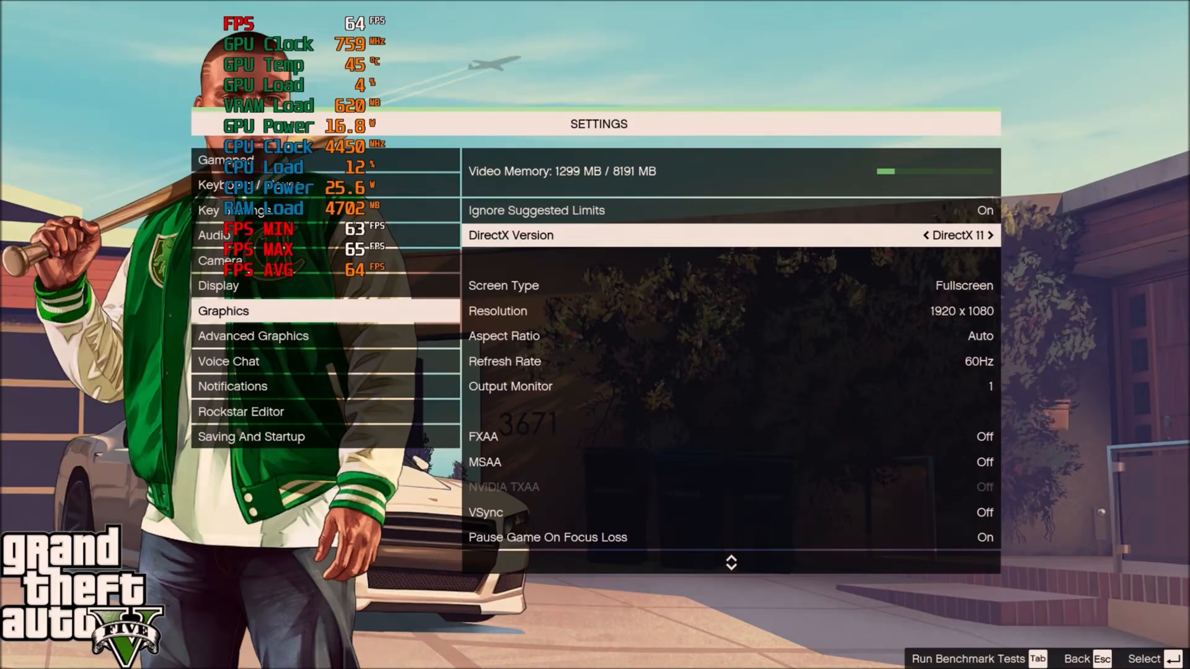
- Leave the settings and start Story Mode
{"action": "key", "text": "Escape"}
{"action": "key", "text": "Right"}
{"action": "key", "text": "Right"}
{"action": "key", "text": "Return"}
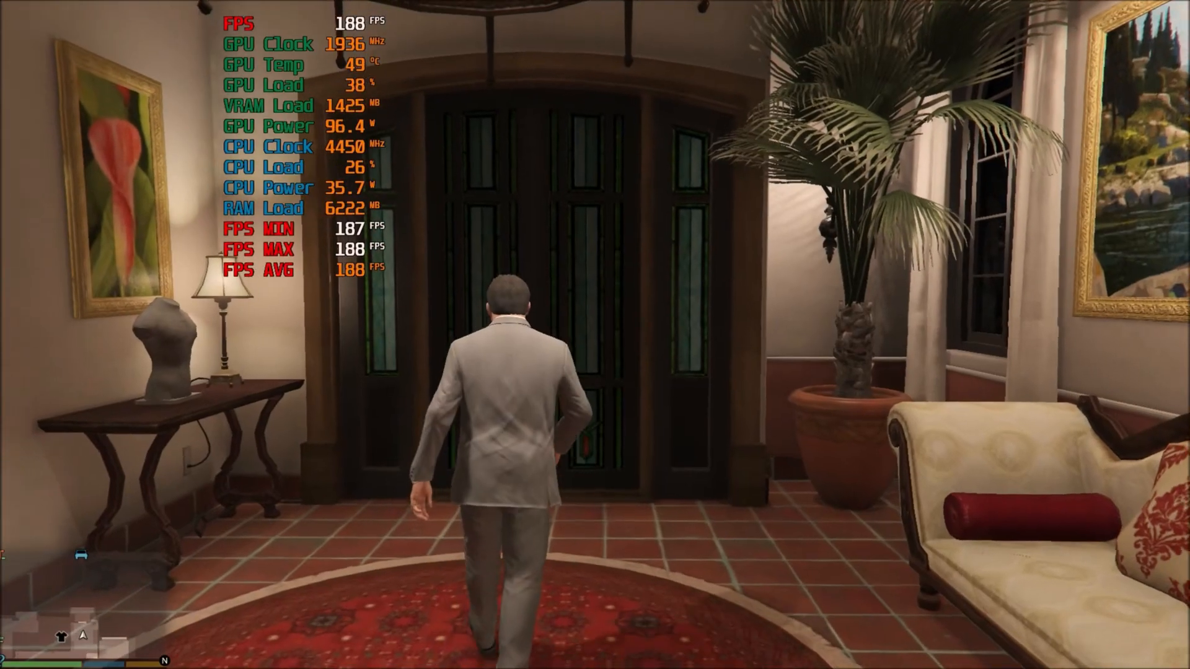
- Leave the house and run to the car parked in the driveway to observe in-game performance
{"action": "key", "text": "w"}
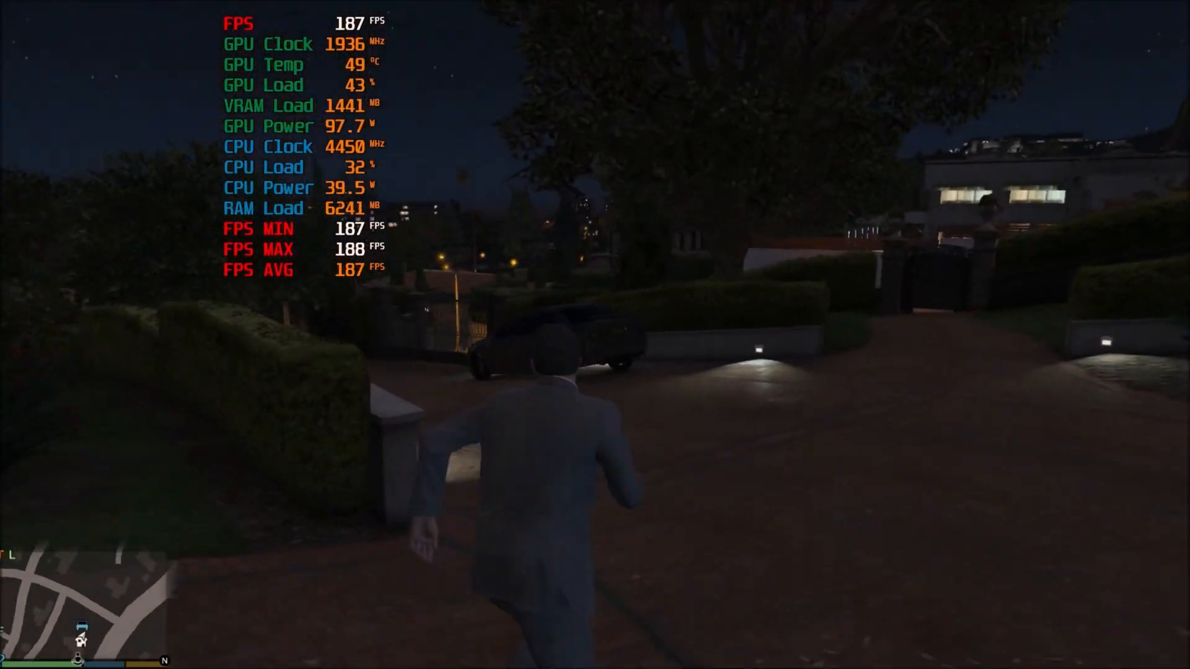
{"action": "key", "text": "w"}
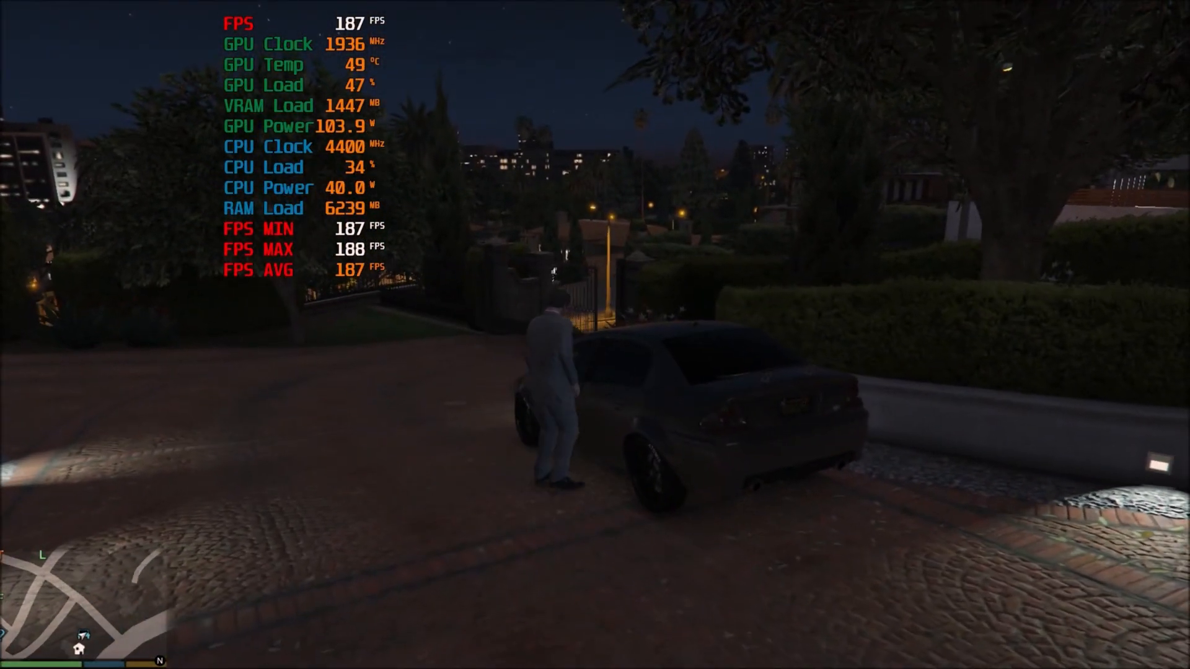
- Get into the parked car and drive out through the driveway gate onto the street, following the road downhill
{"action": "key", "text": "f"}
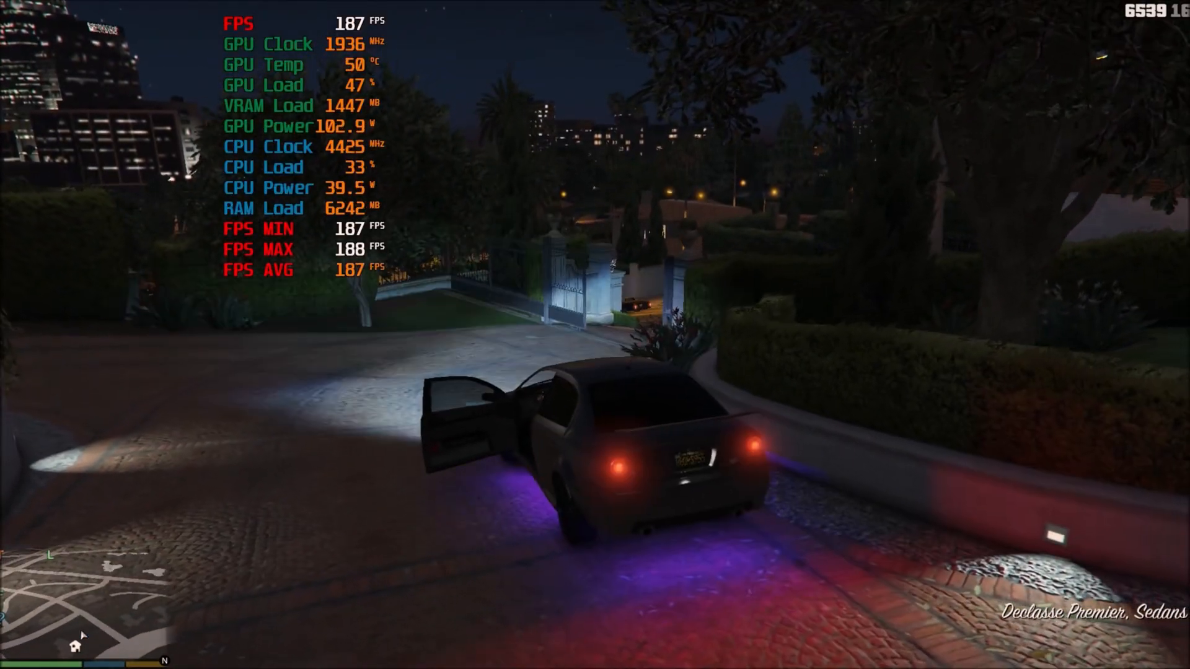
{"action": "key", "text": "w"}
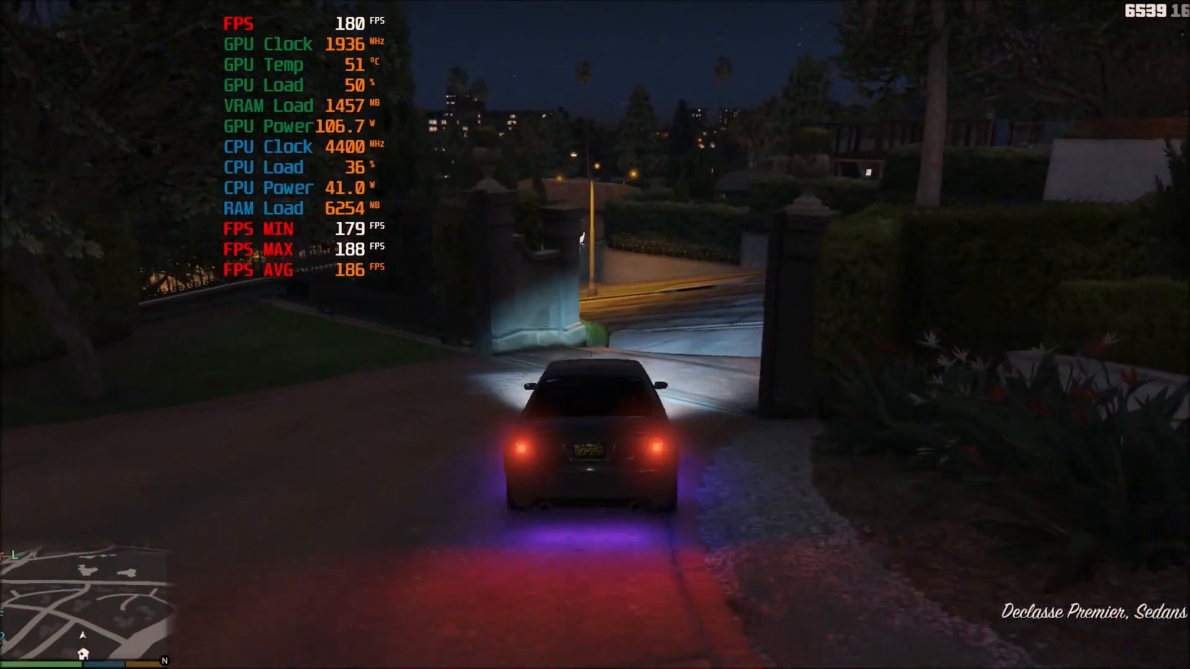
{"action": "key", "text": "w"}
{"action": "key", "text": "a"}
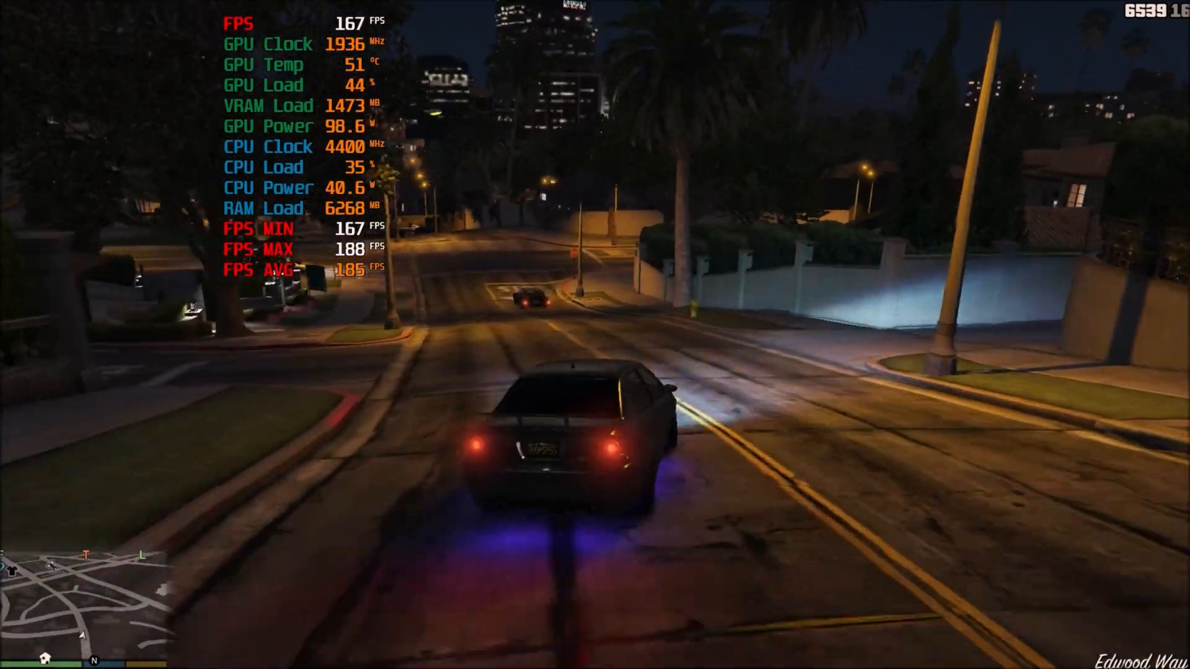
{"action": "key", "text": "a"}
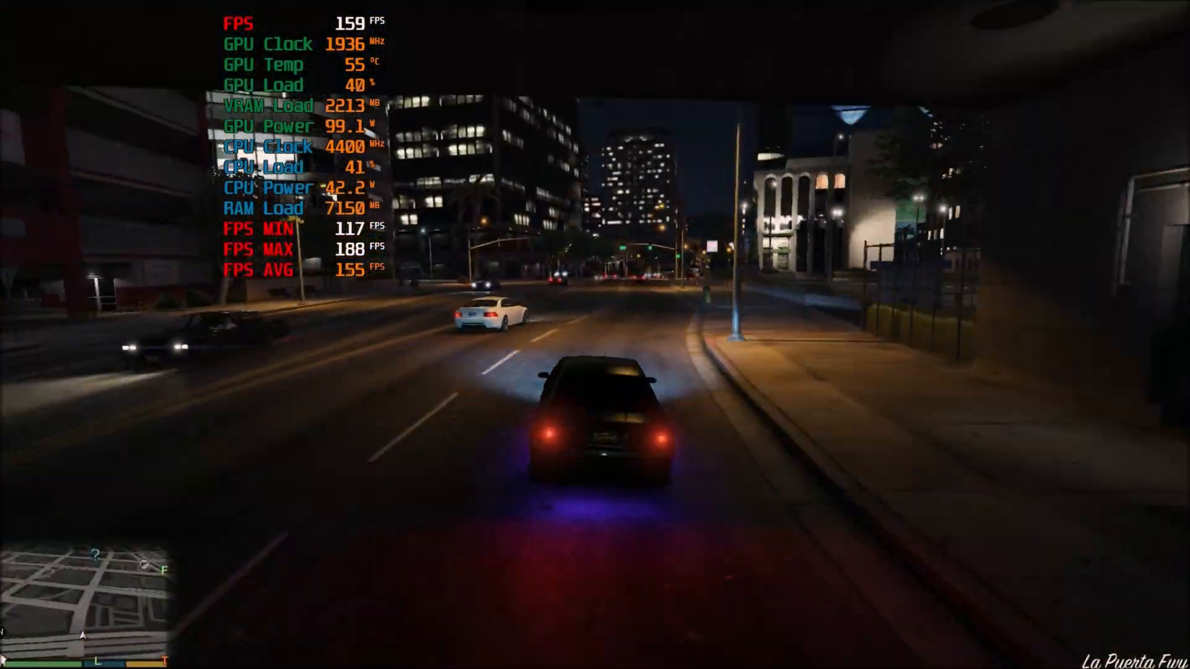
- Drive straight through Pillbox Hill and the Downtown underpass to observe the performance overlay in city traffic
{"action": "key", "text": "w"}
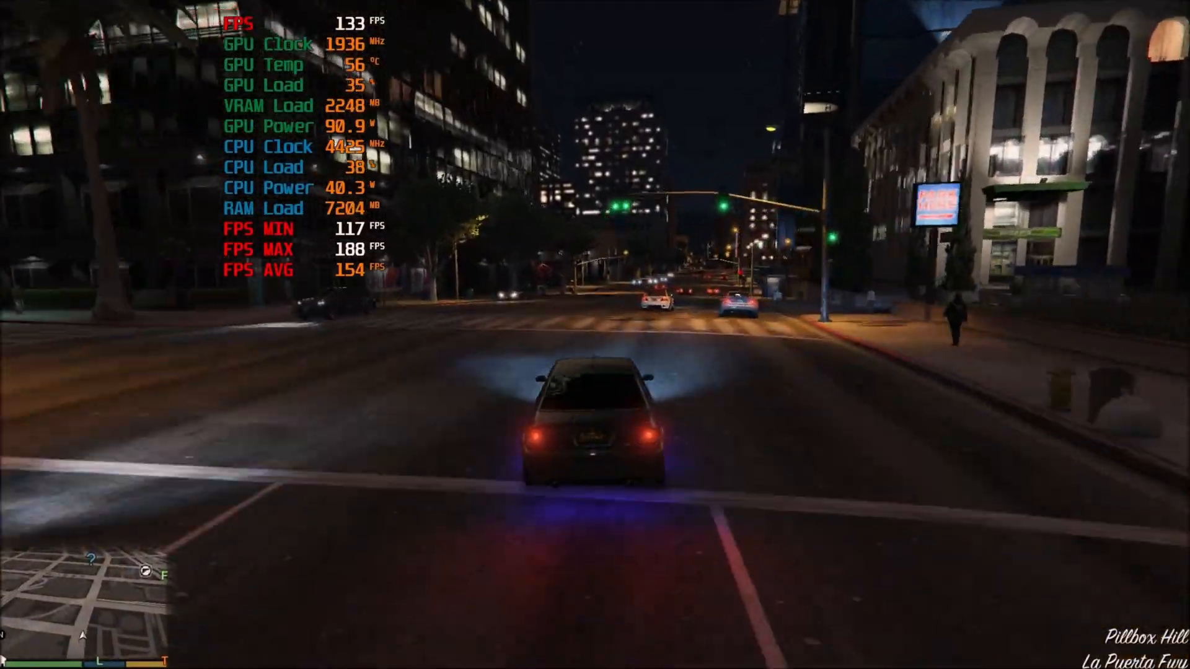
{"action": "key", "text": "w"}
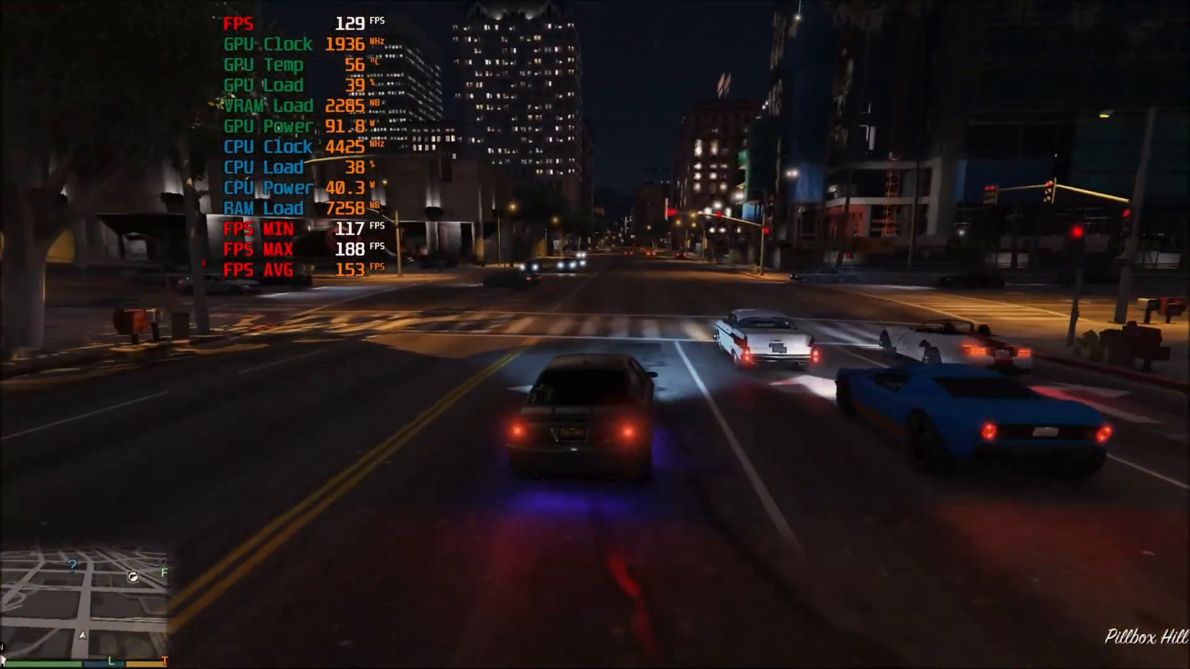
{"action": "key", "text": "w"}
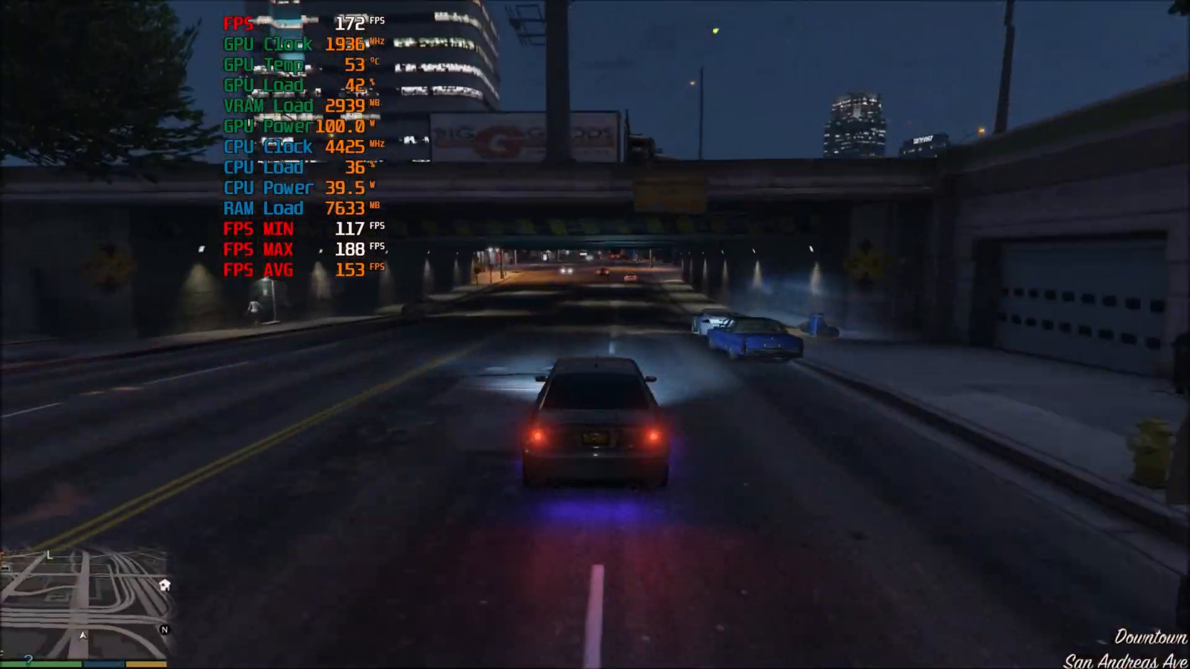
{"action": "key", "text": "w"}
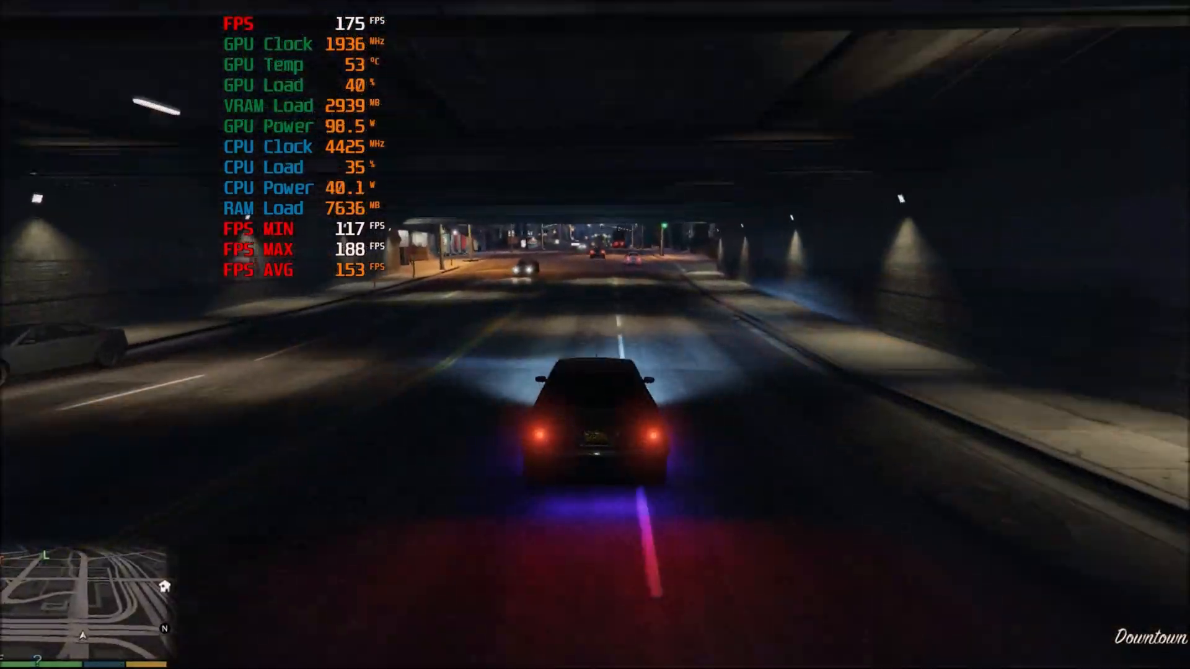
{"action": "key", "text": "w"}
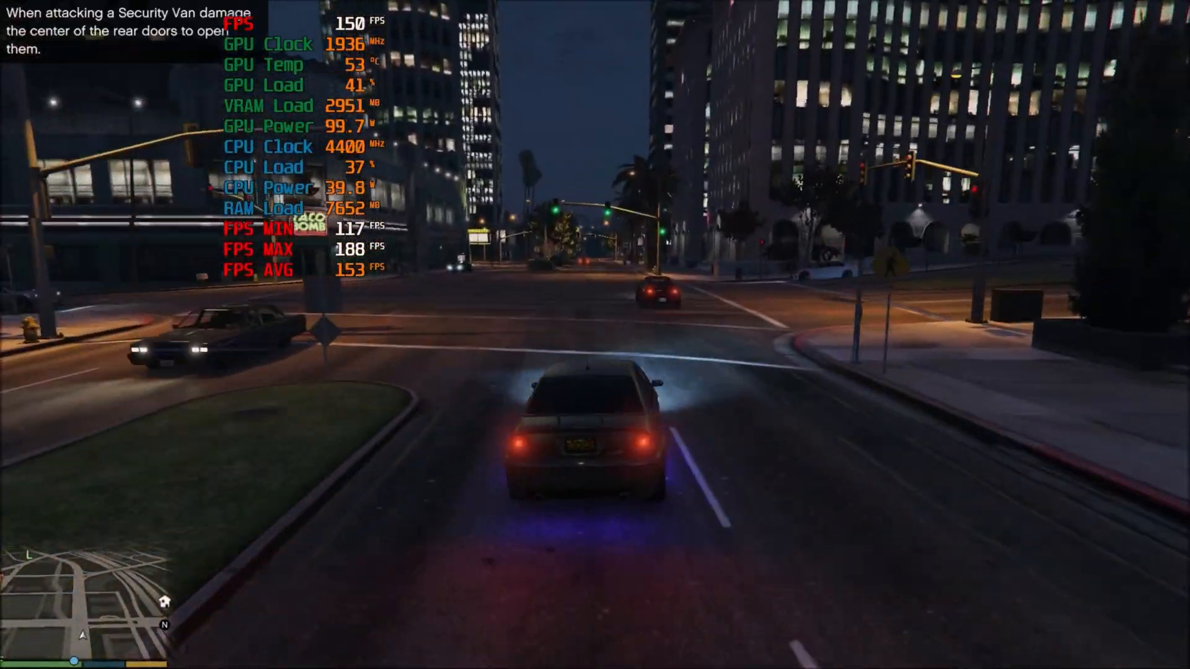
- Drive between the traffic at Palomino Ave into Rockford Hills and turn right at the corner to observe performance
{"action": "key", "text": "w"}
{"action": "key", "text": "d"}
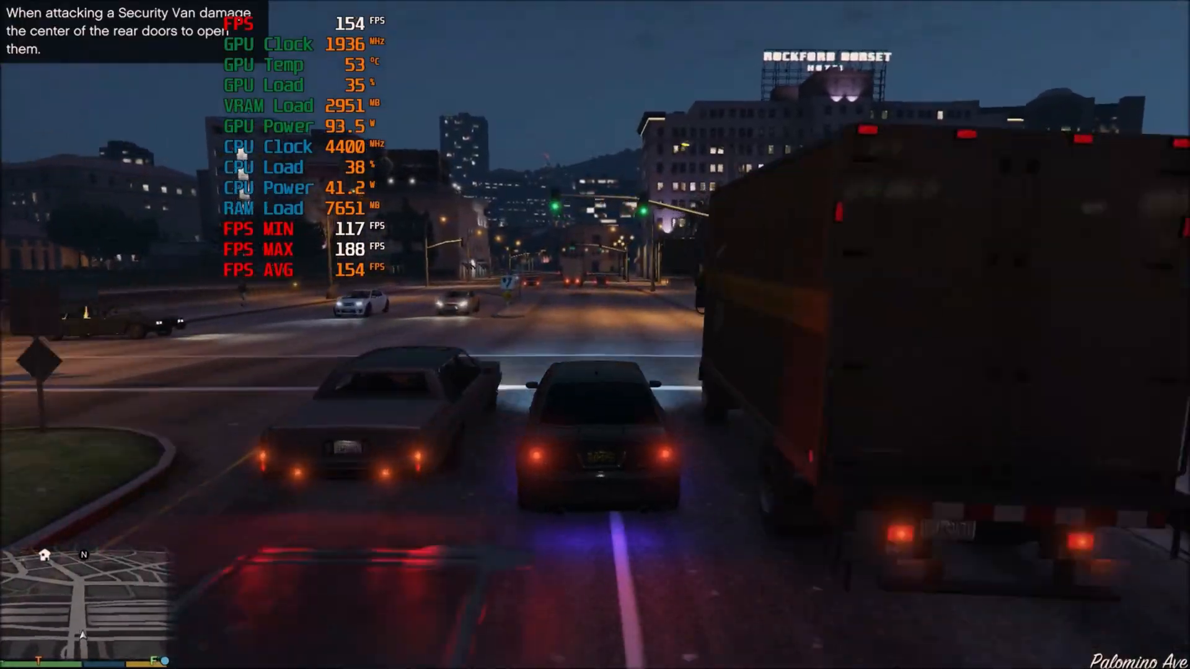
{"action": "key", "text": "w"}
{"action": "key", "text": "a"}
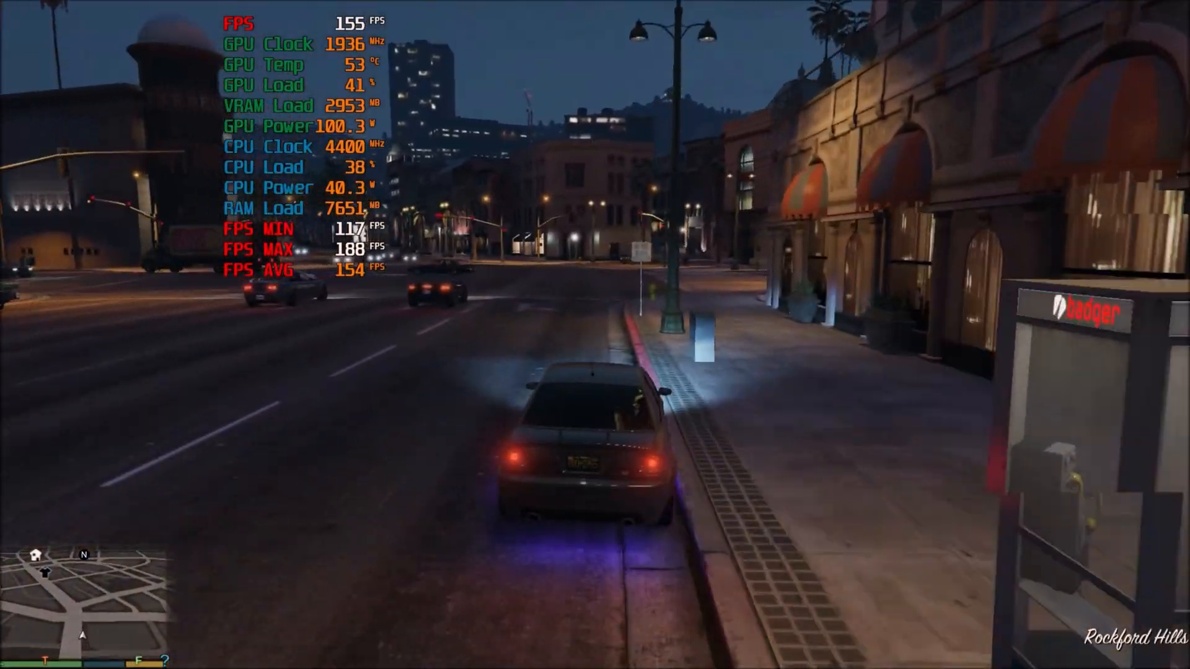
{"action": "key", "text": "w"}
{"action": "key", "text": "d"}
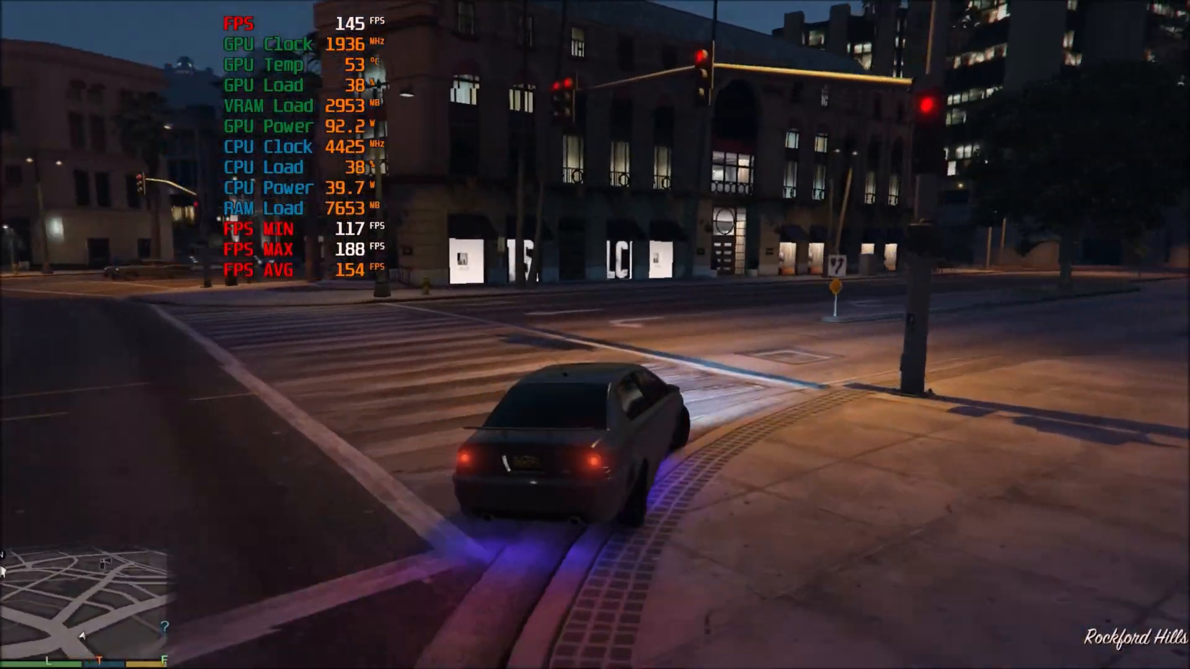
{"action": "key", "text": "w"}
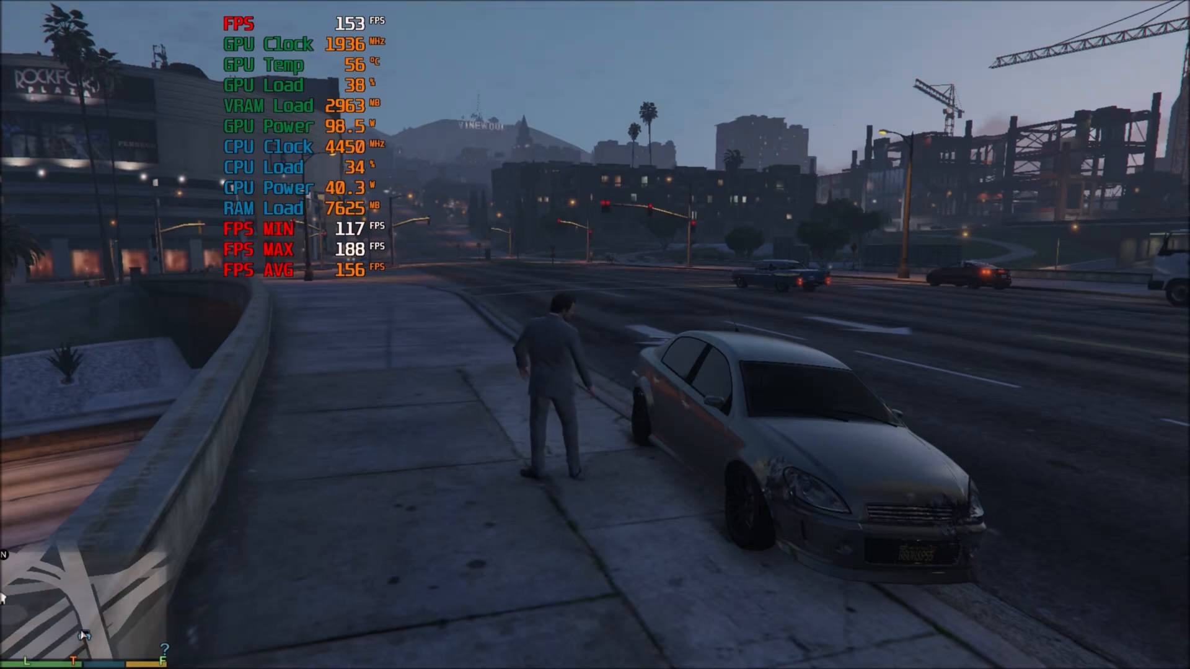
- Switch to the first-person camera and back to third person while standing beside the car
{"action": "key", "text": "v"}
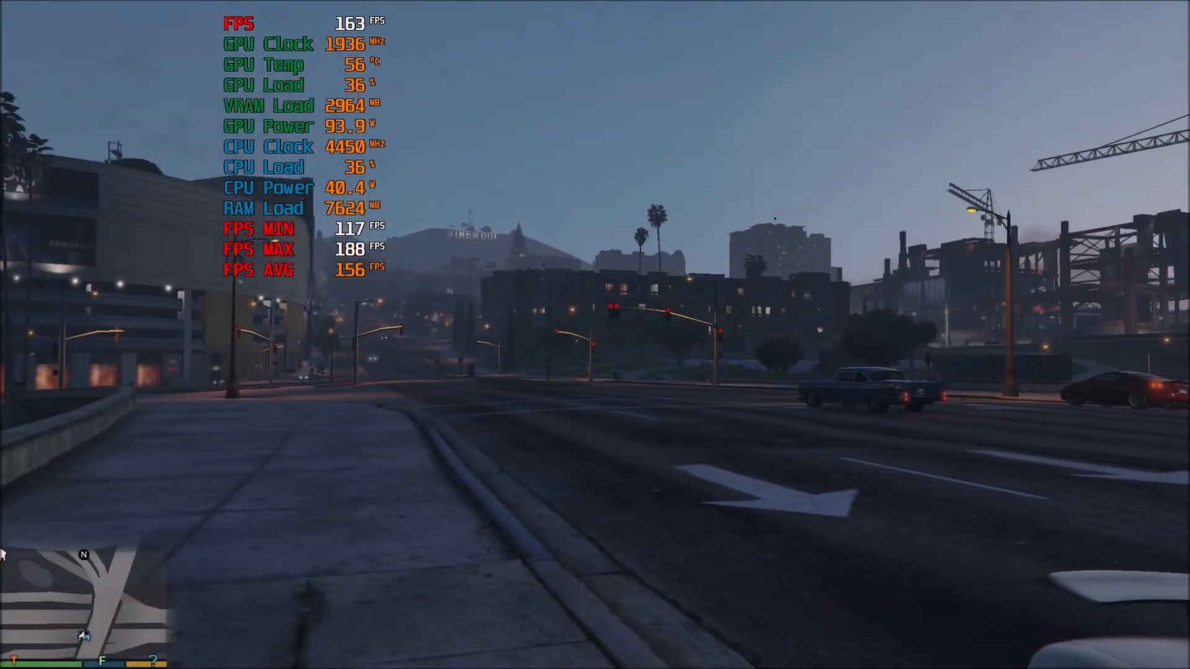
{"action": "key", "text": "v"}
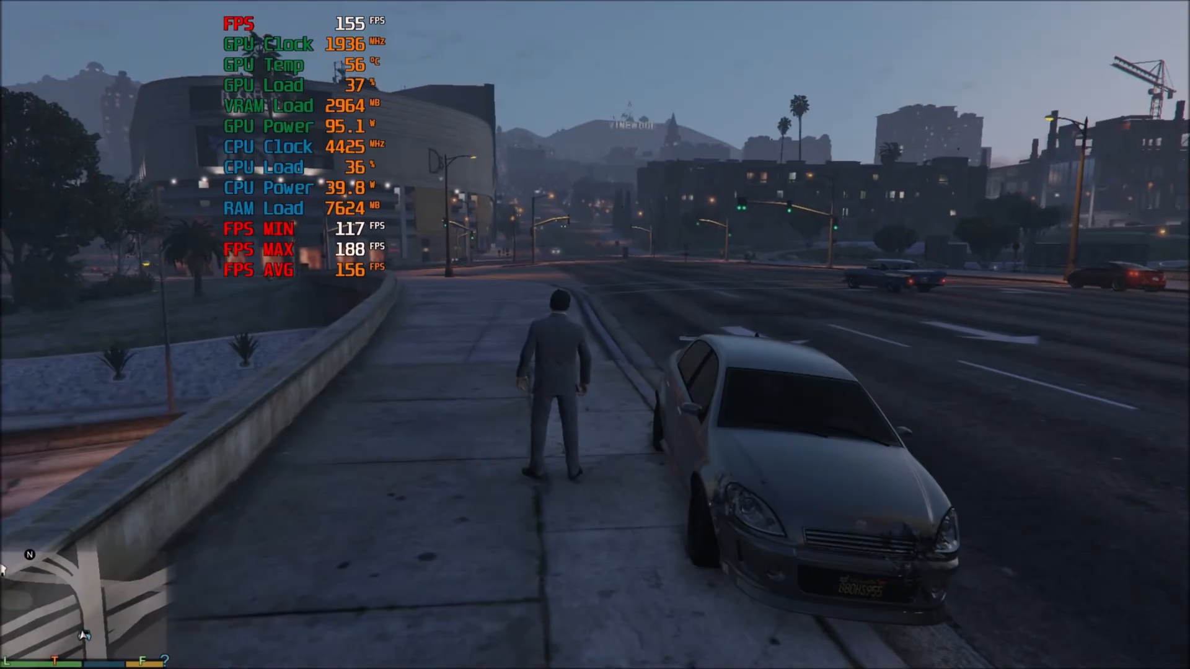